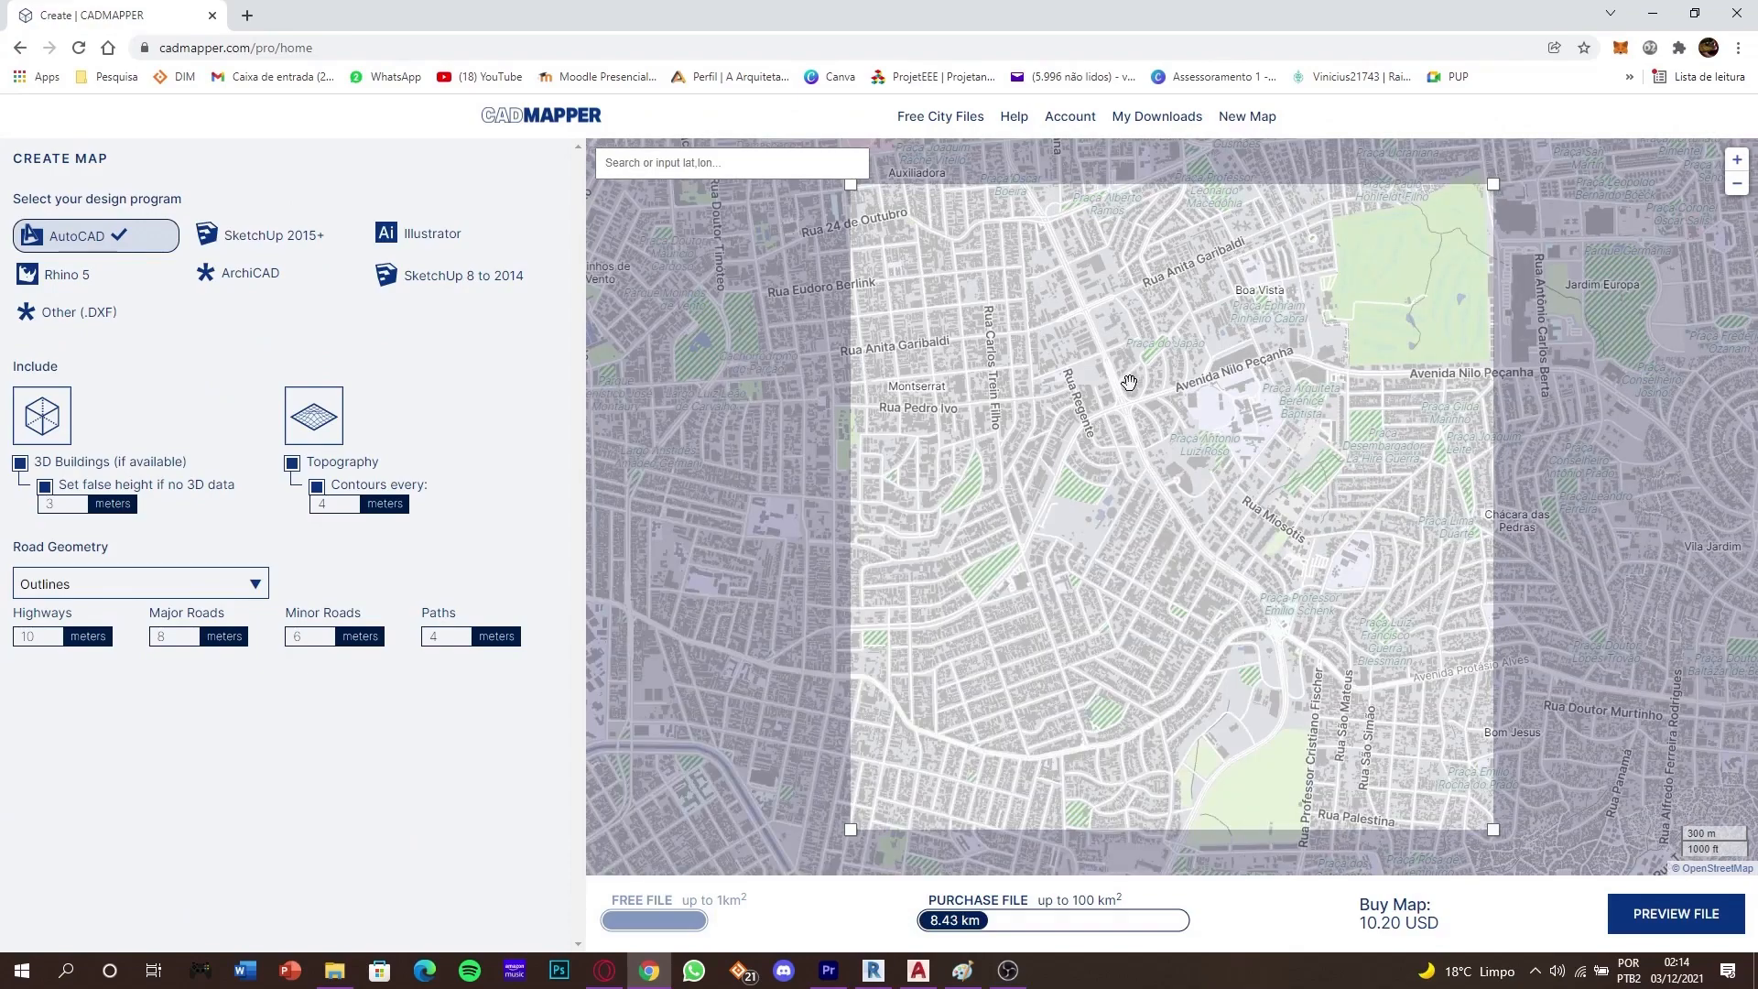
Frame the map selection around the blocks near Rua Anita Garibaldi and Rua Campos Sales, about 0.35 km² in area.
scroll(1094, 311, up, 2)
scroll(1078, 288, up, 1)
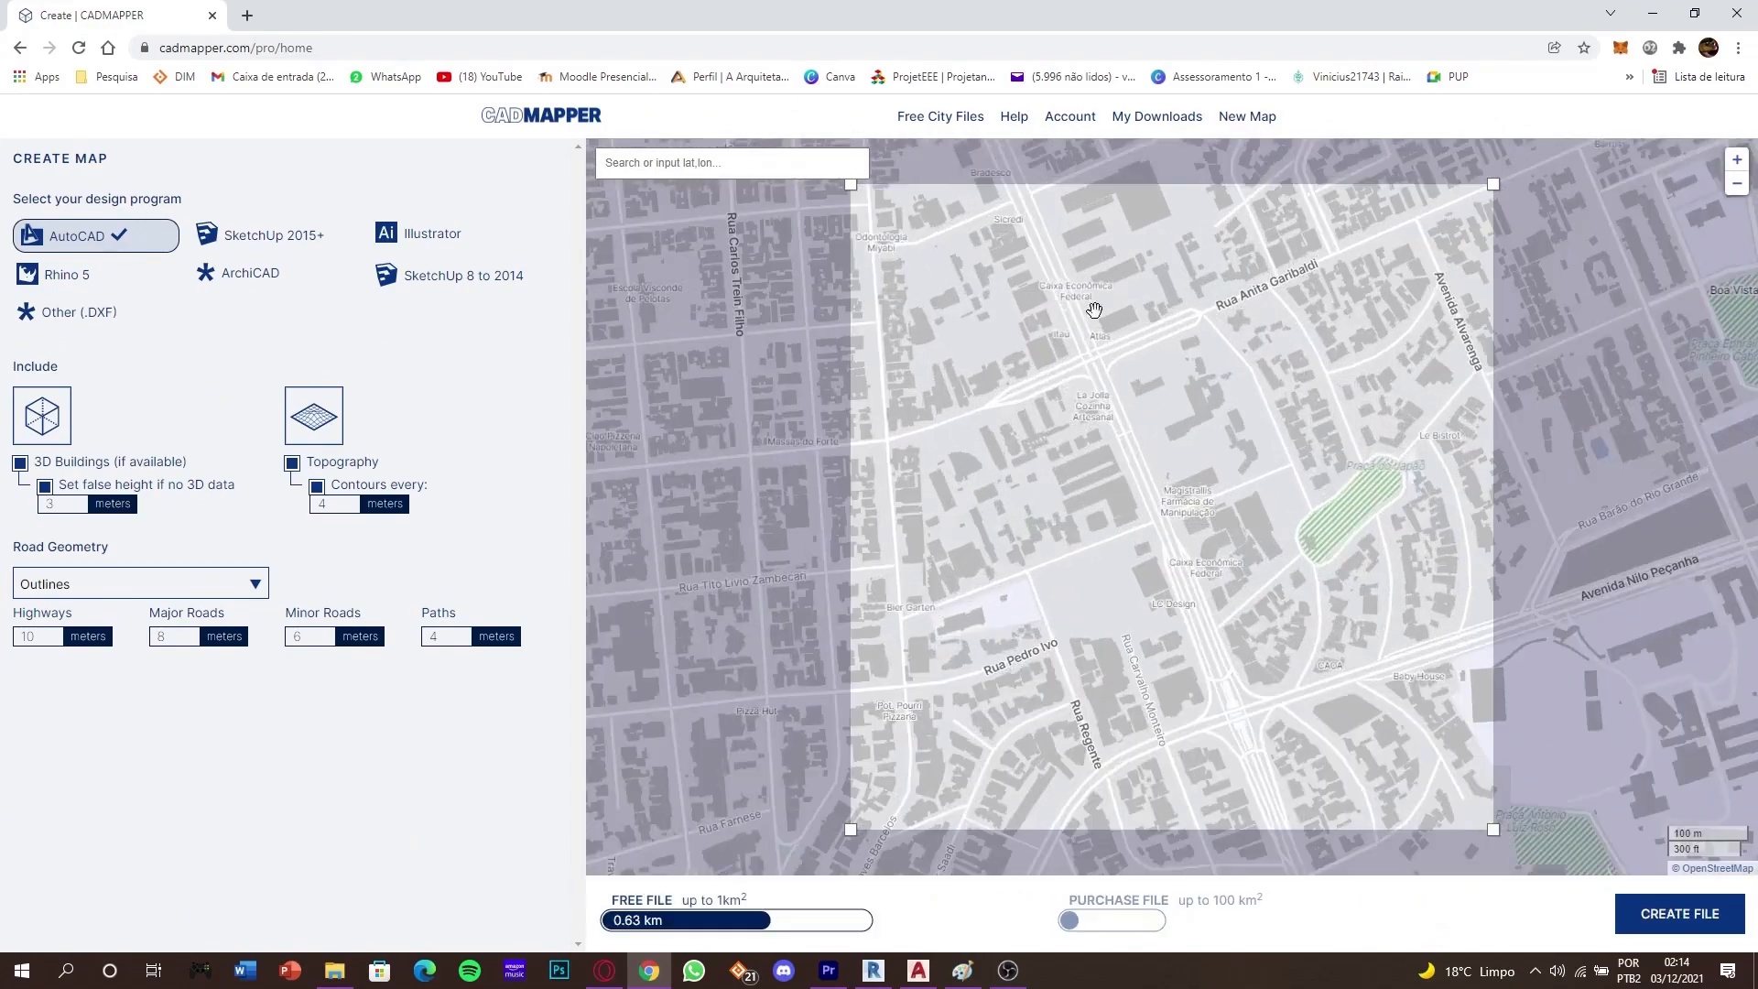
drag(1107, 326, 1221, 538)
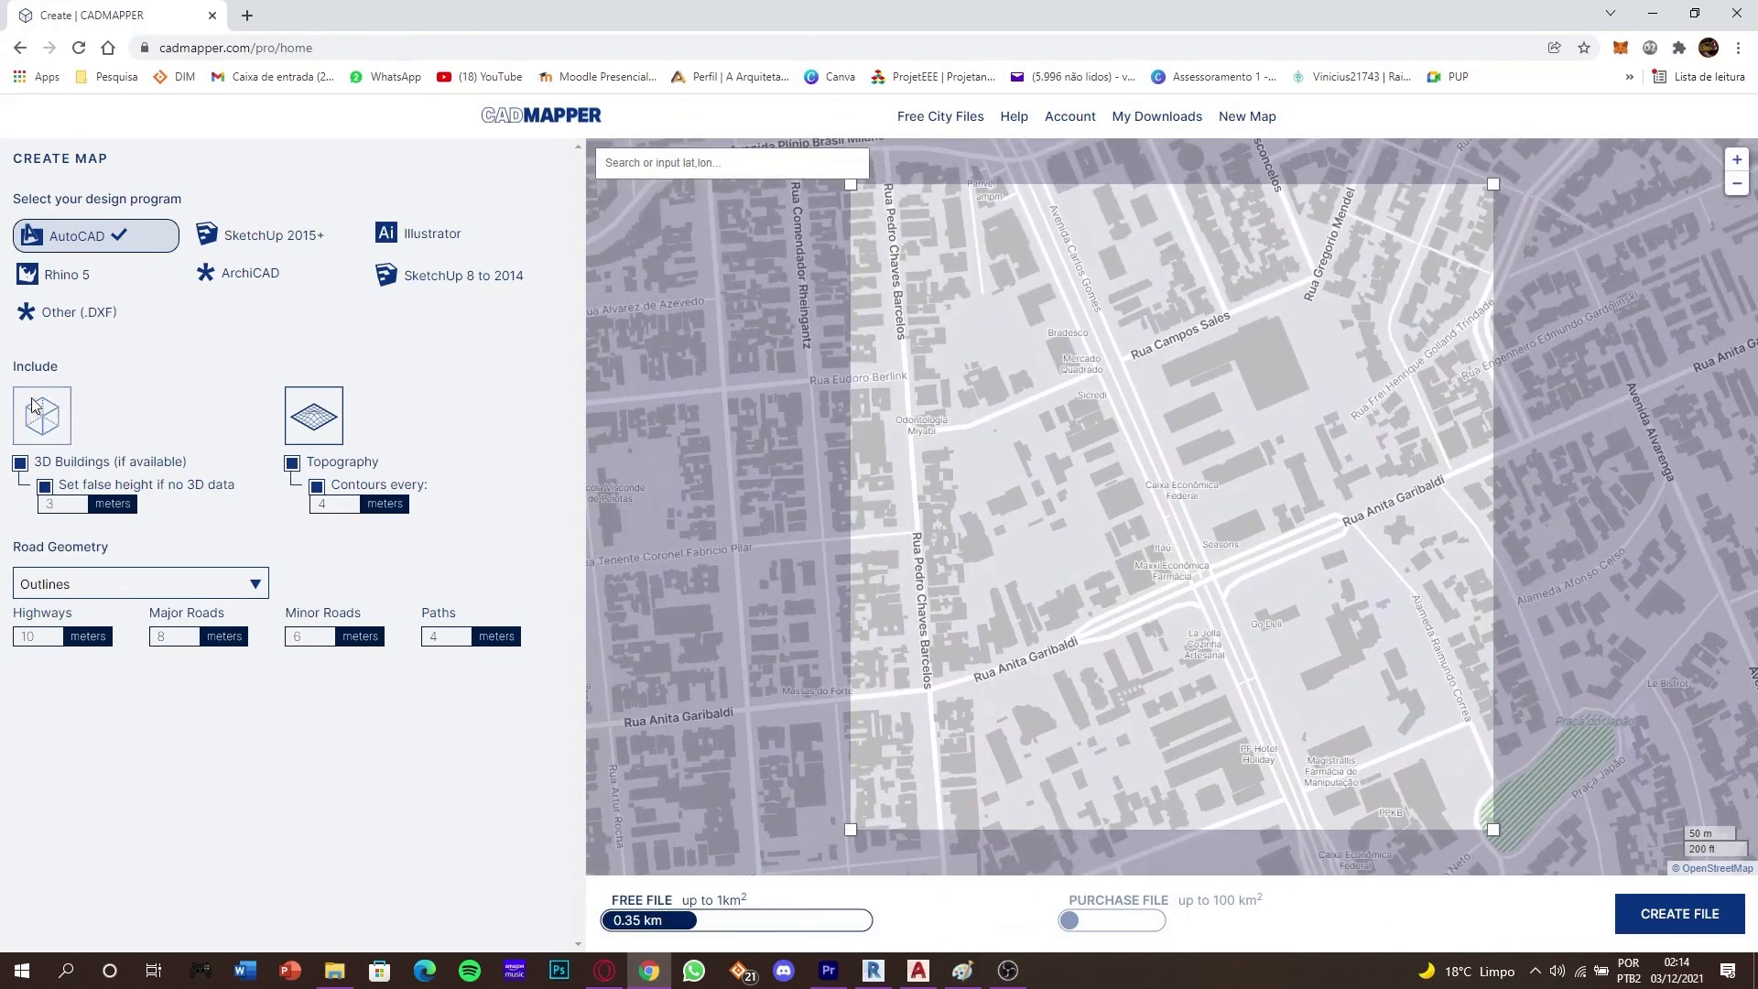
Create the map file for AutoCAD with 3D buildings, 3 m false heights, topography with 4 m contours and road outlines.
drag(16, 366, 66, 370)
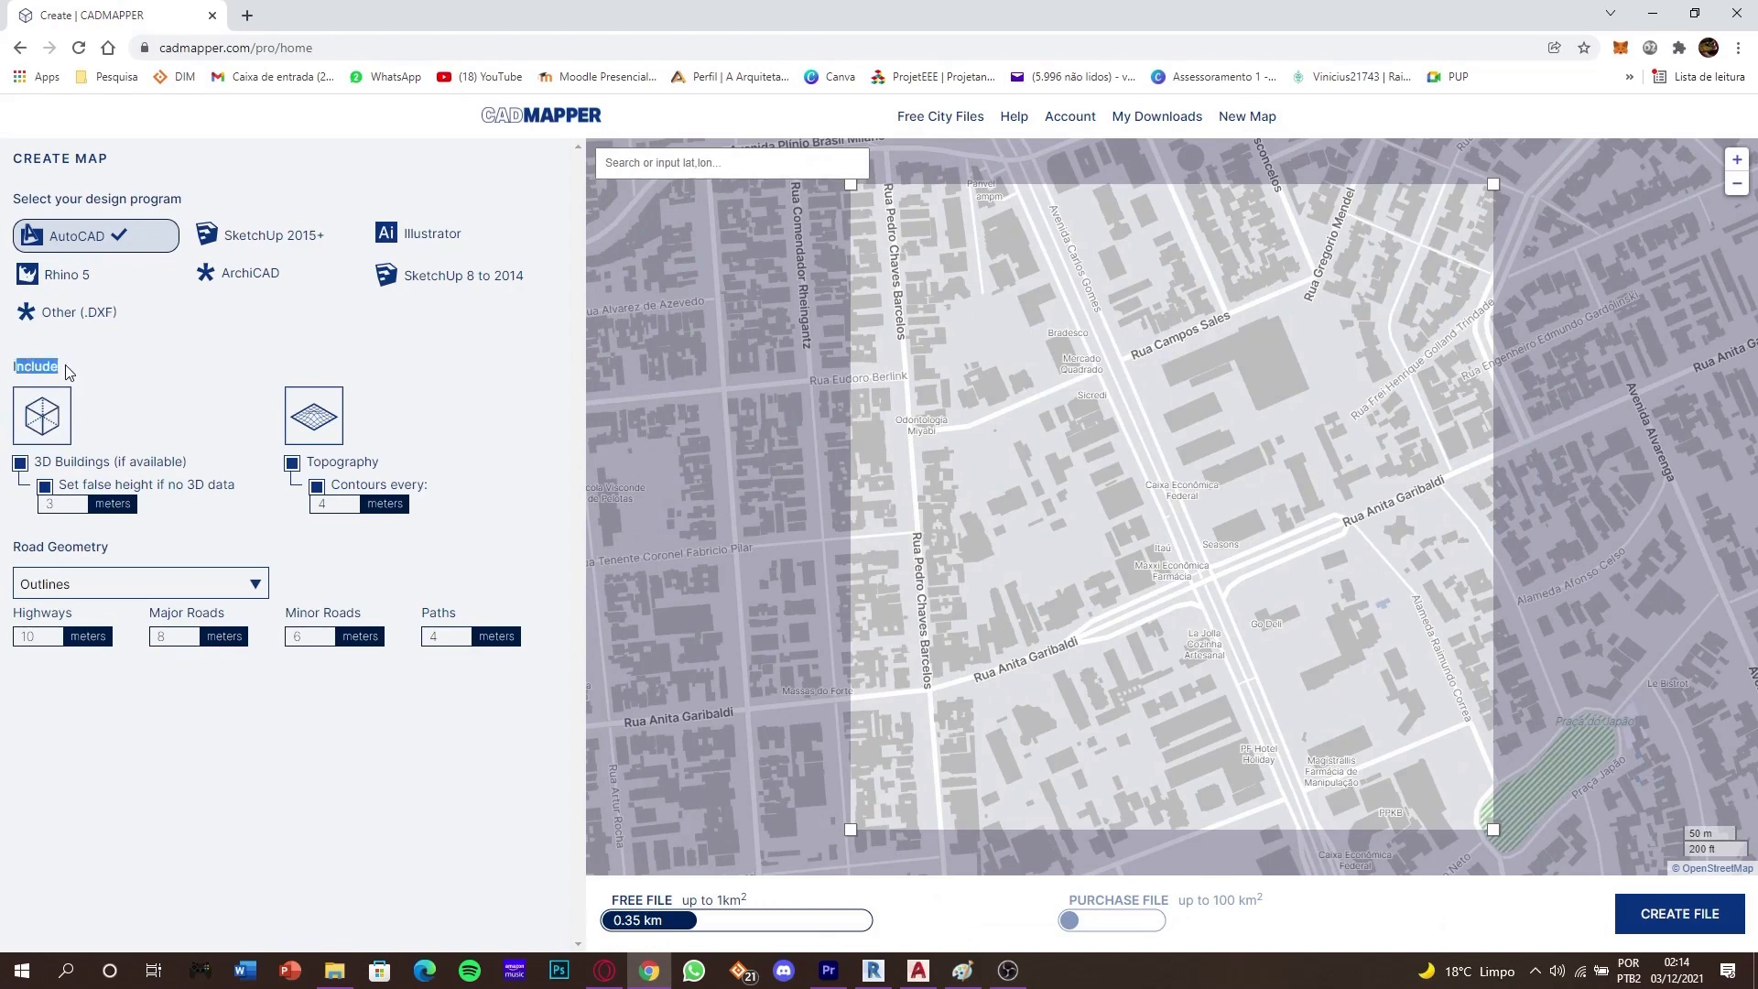
click(80, 369)
mouse_move(88, 364)
mouse_down()
mouse_move(15, 368)
mouse_move(71, 368)
mouse_up()
click(81, 235)
click(57, 504)
click(310, 516)
click(355, 505)
click(53, 633)
click(1681, 912)
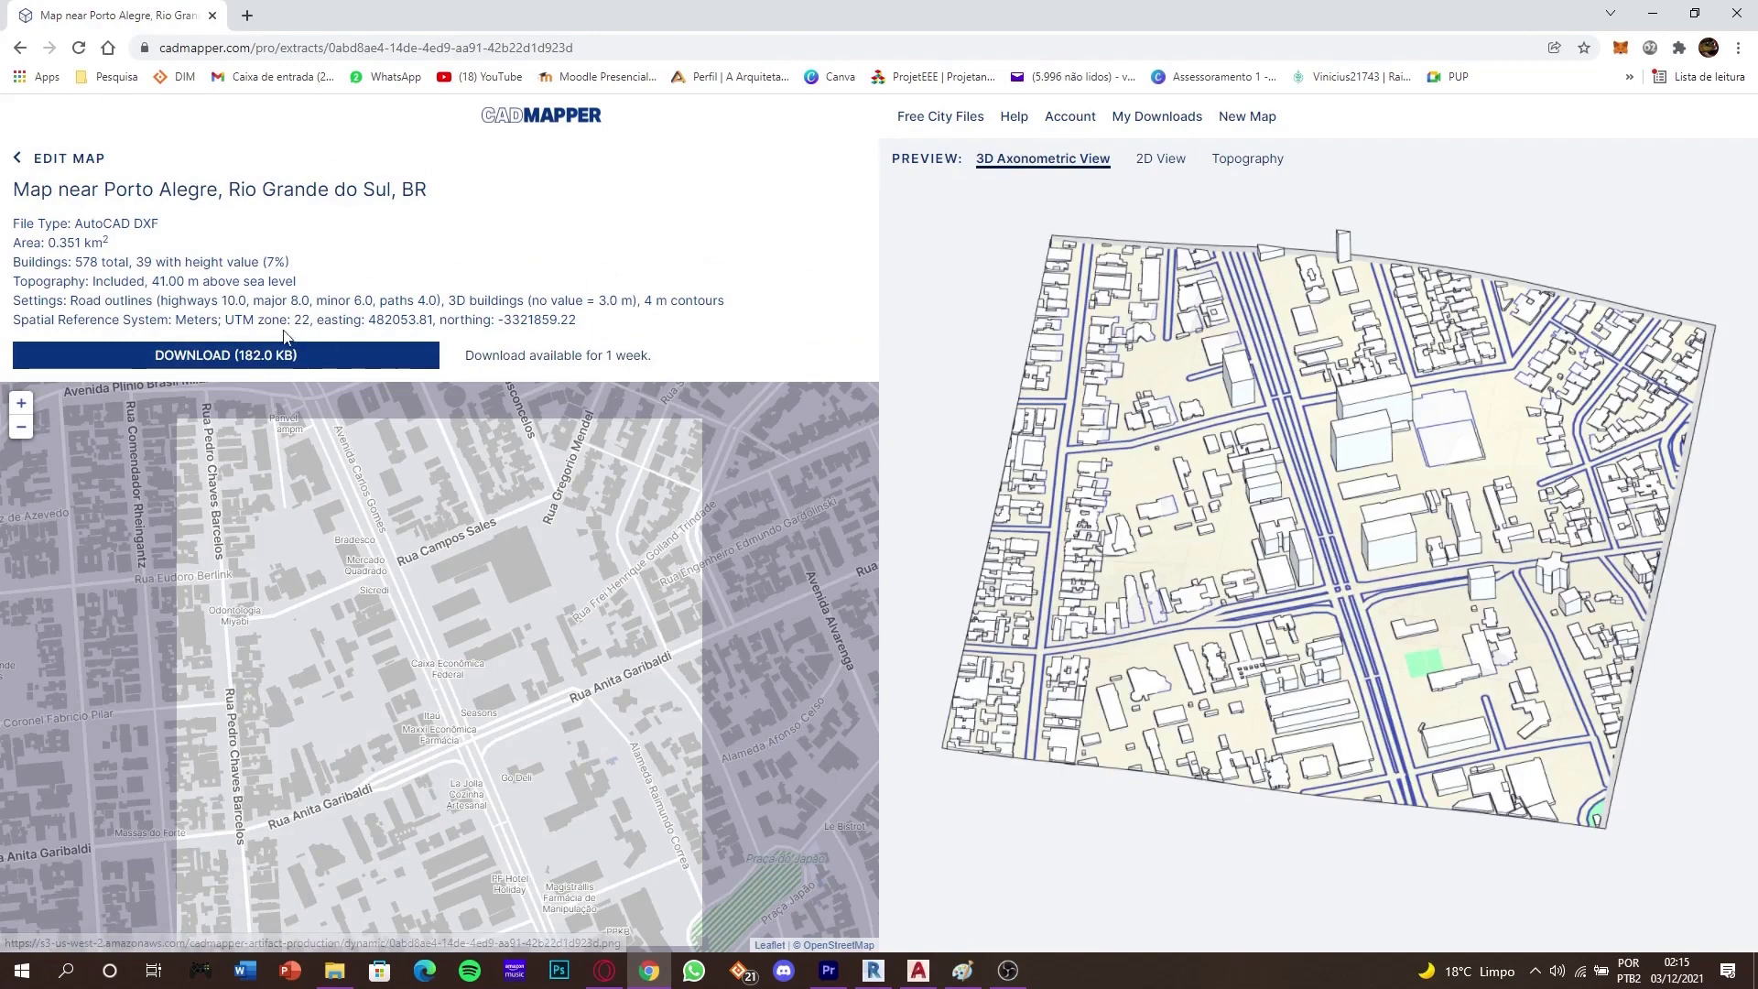
Download the generated map archive and extract it to its own subfolder inside the POA folder.
click(256, 357)
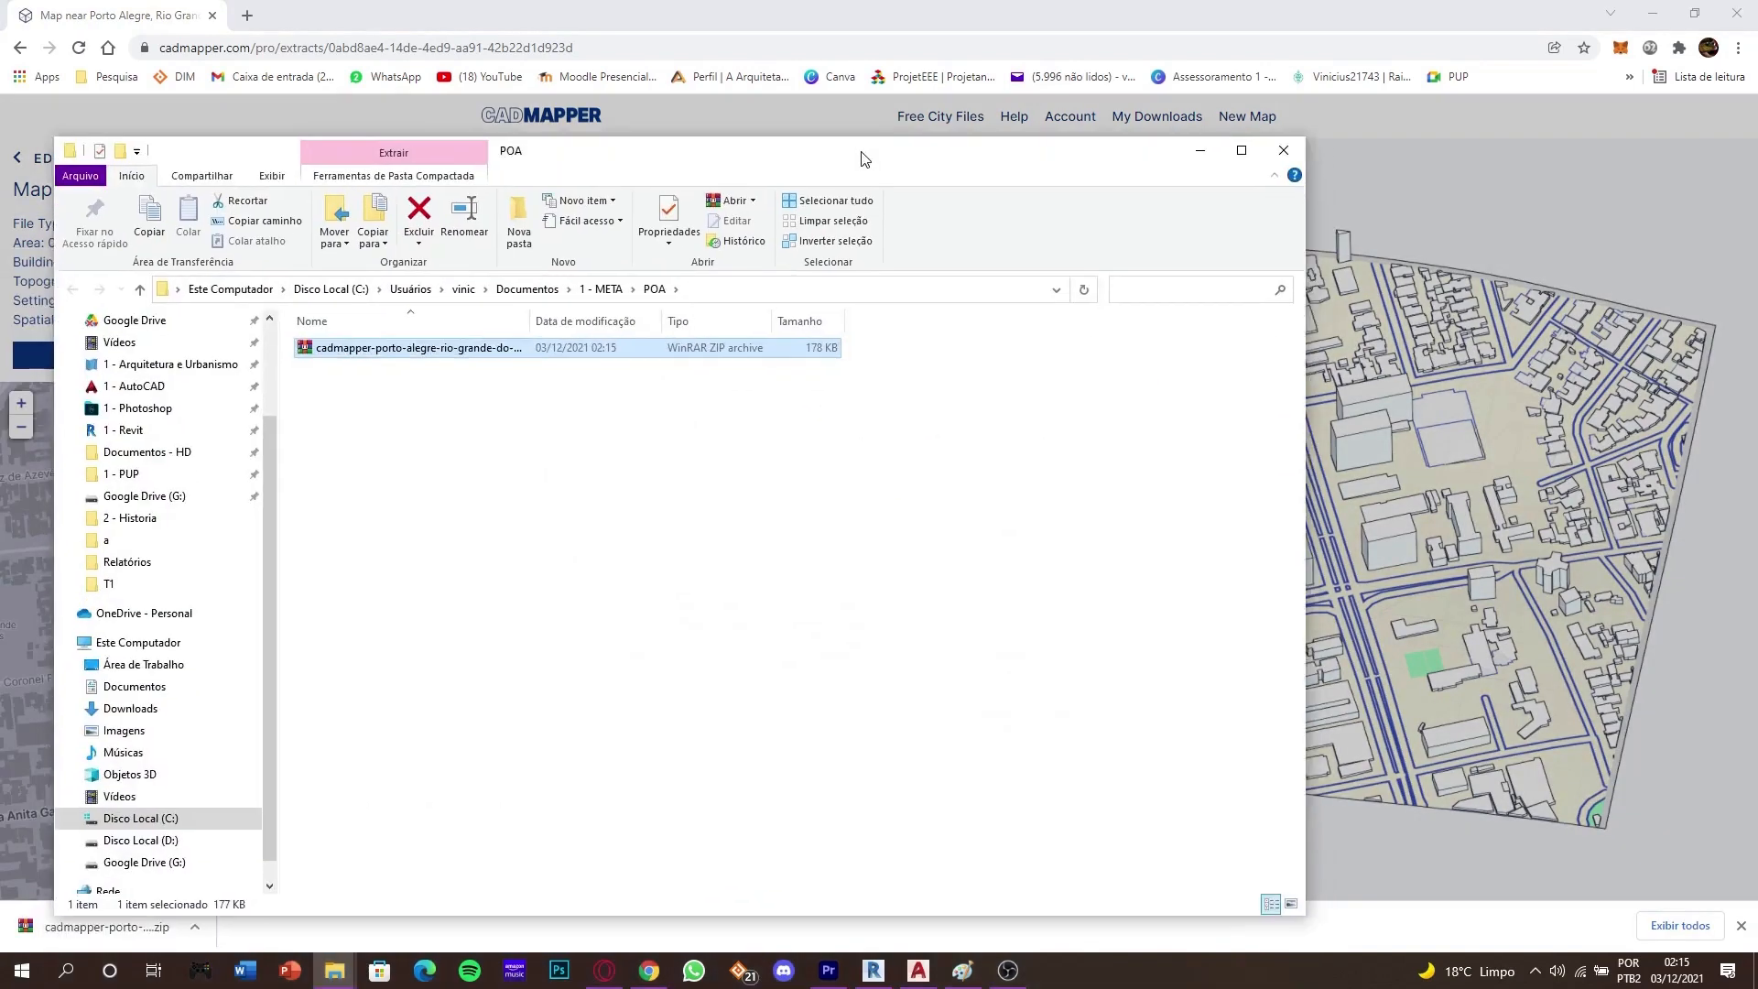
drag(862, 154, 1133, 92)
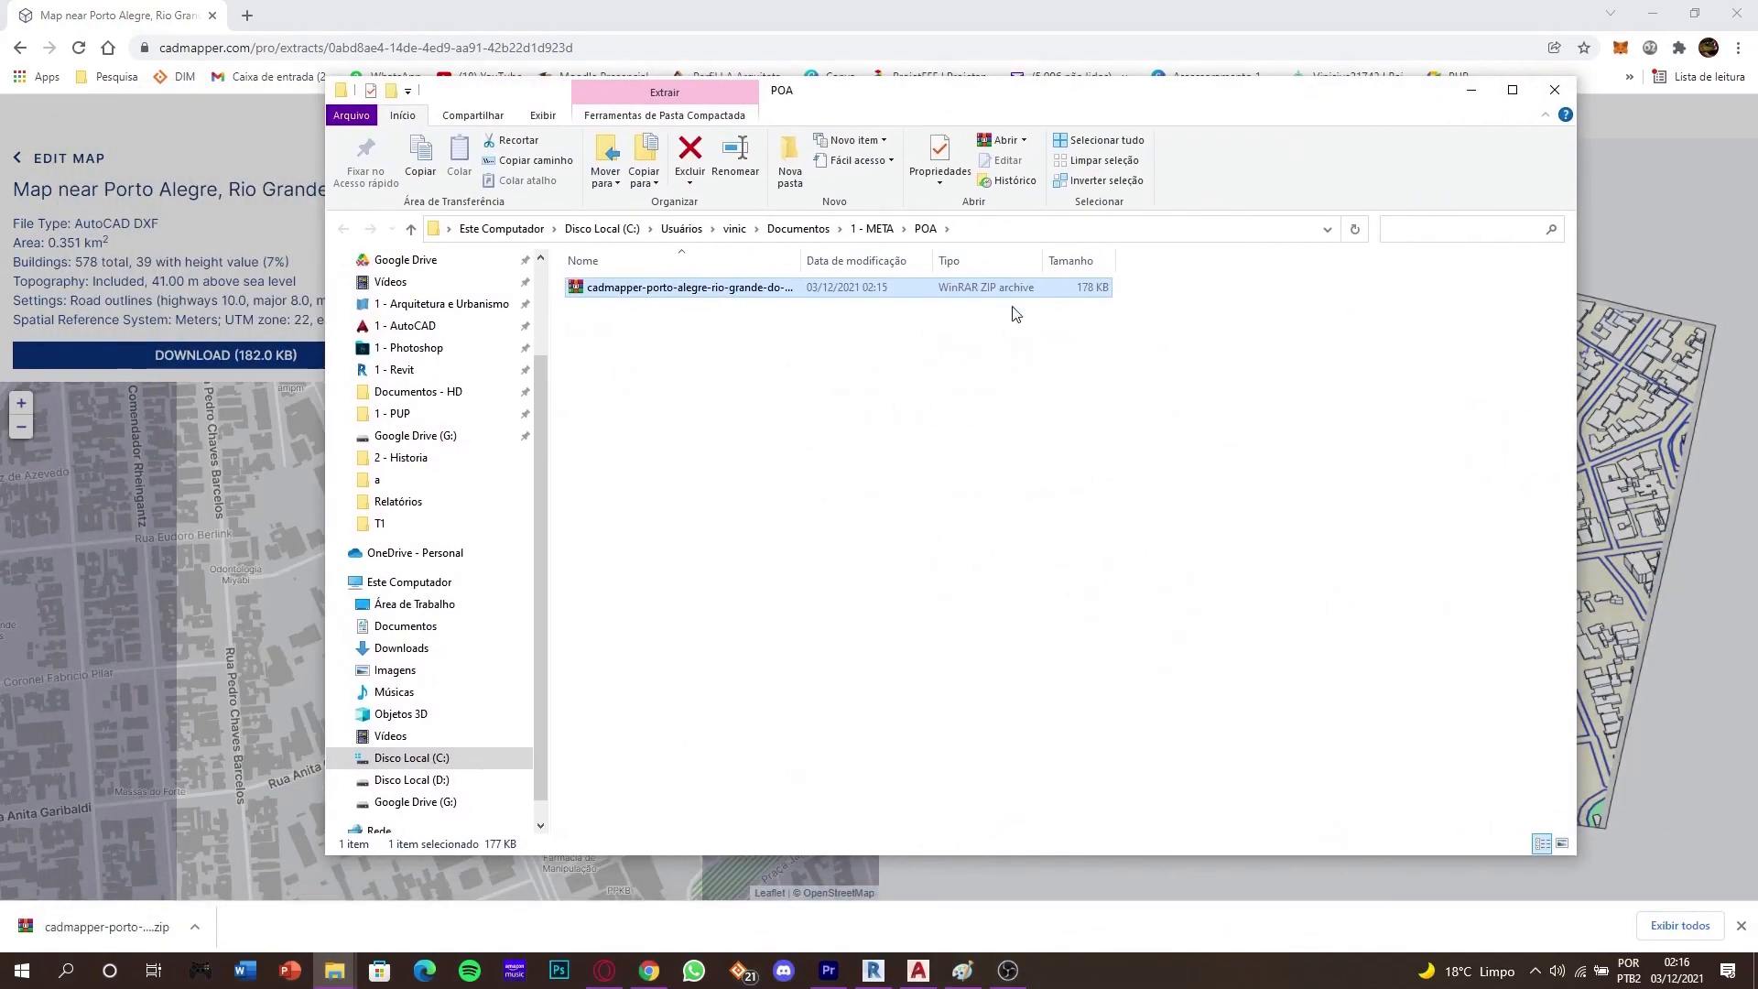
right_click(956, 288)
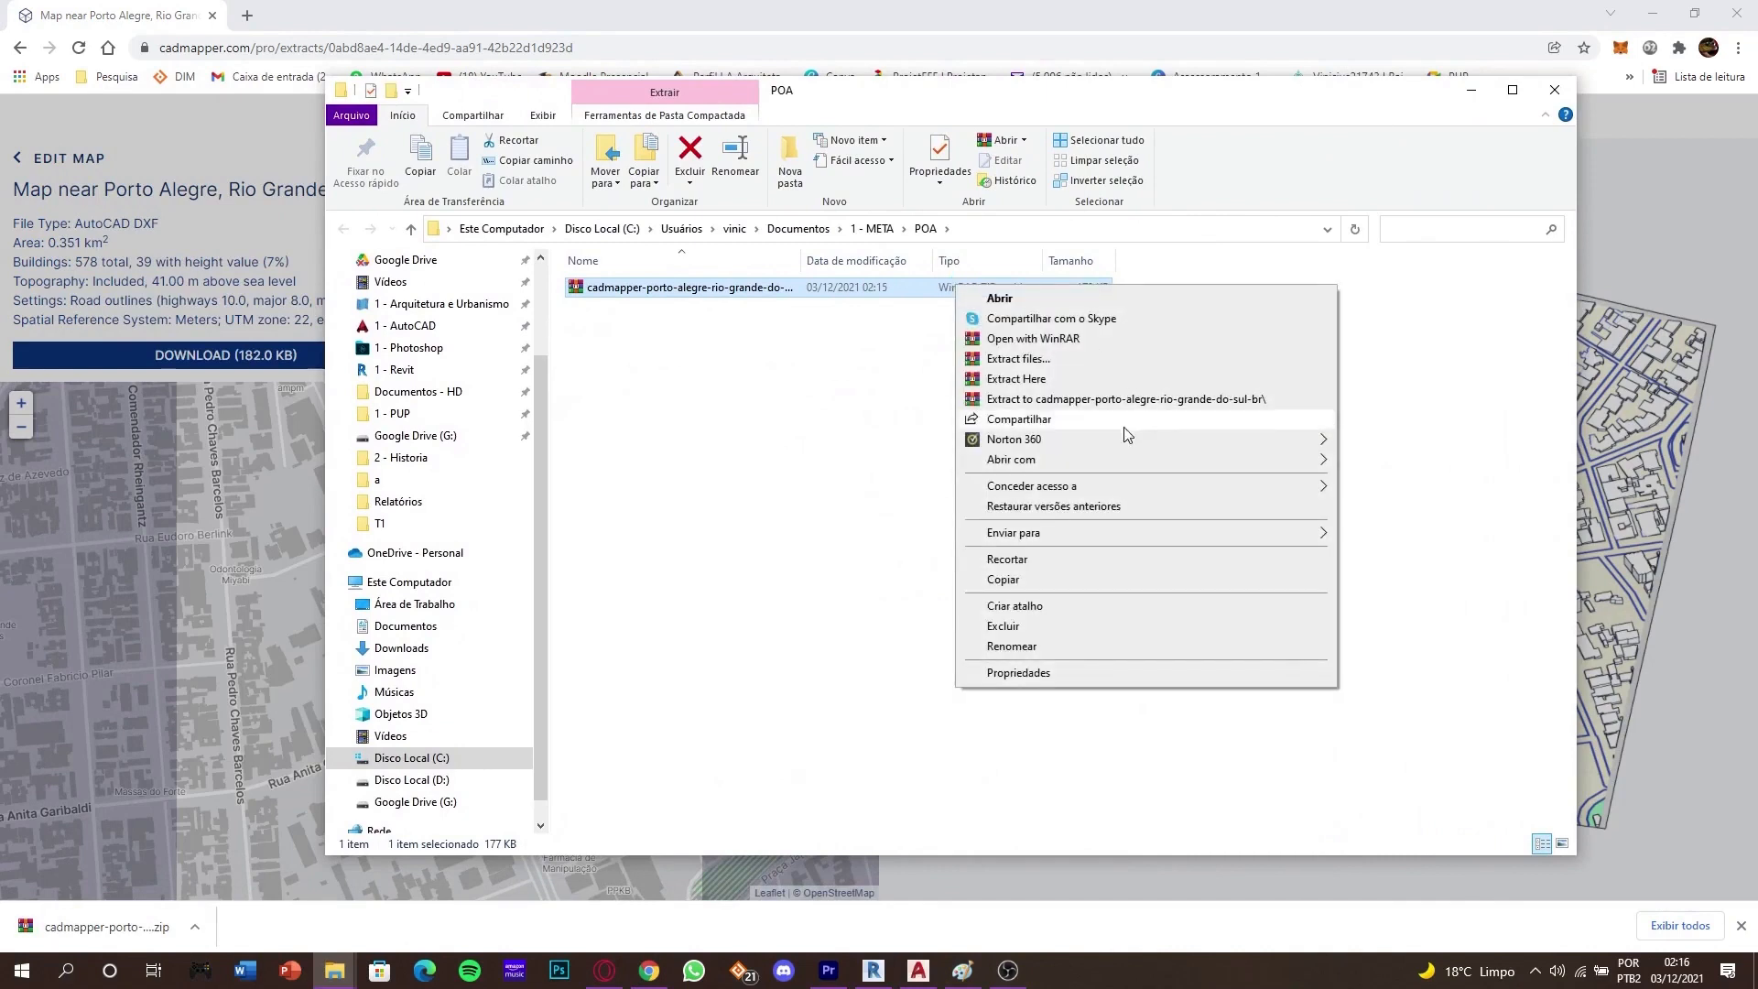
click(1030, 388)
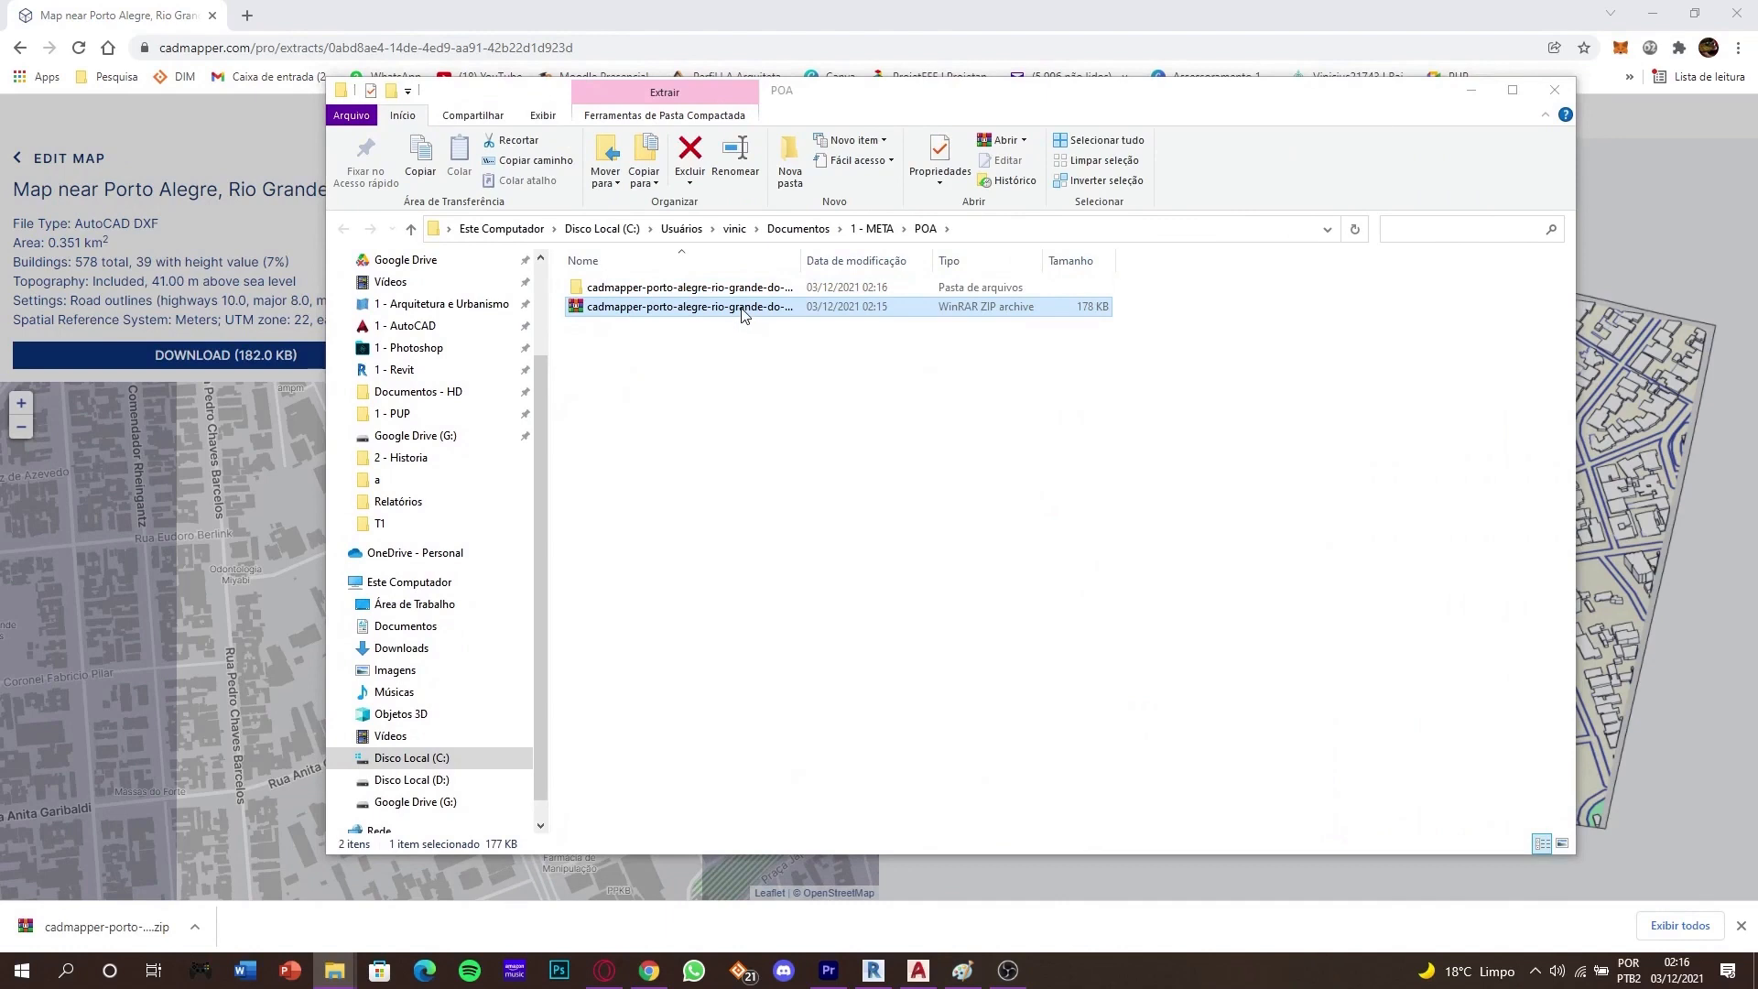
Delete the ZIP archive and open the extracted cadmapper-porto-alegre-rio-grande-do-sul-br drawing in AutoCAD.
key(Delete)
double_click(732, 289)
click(648, 292)
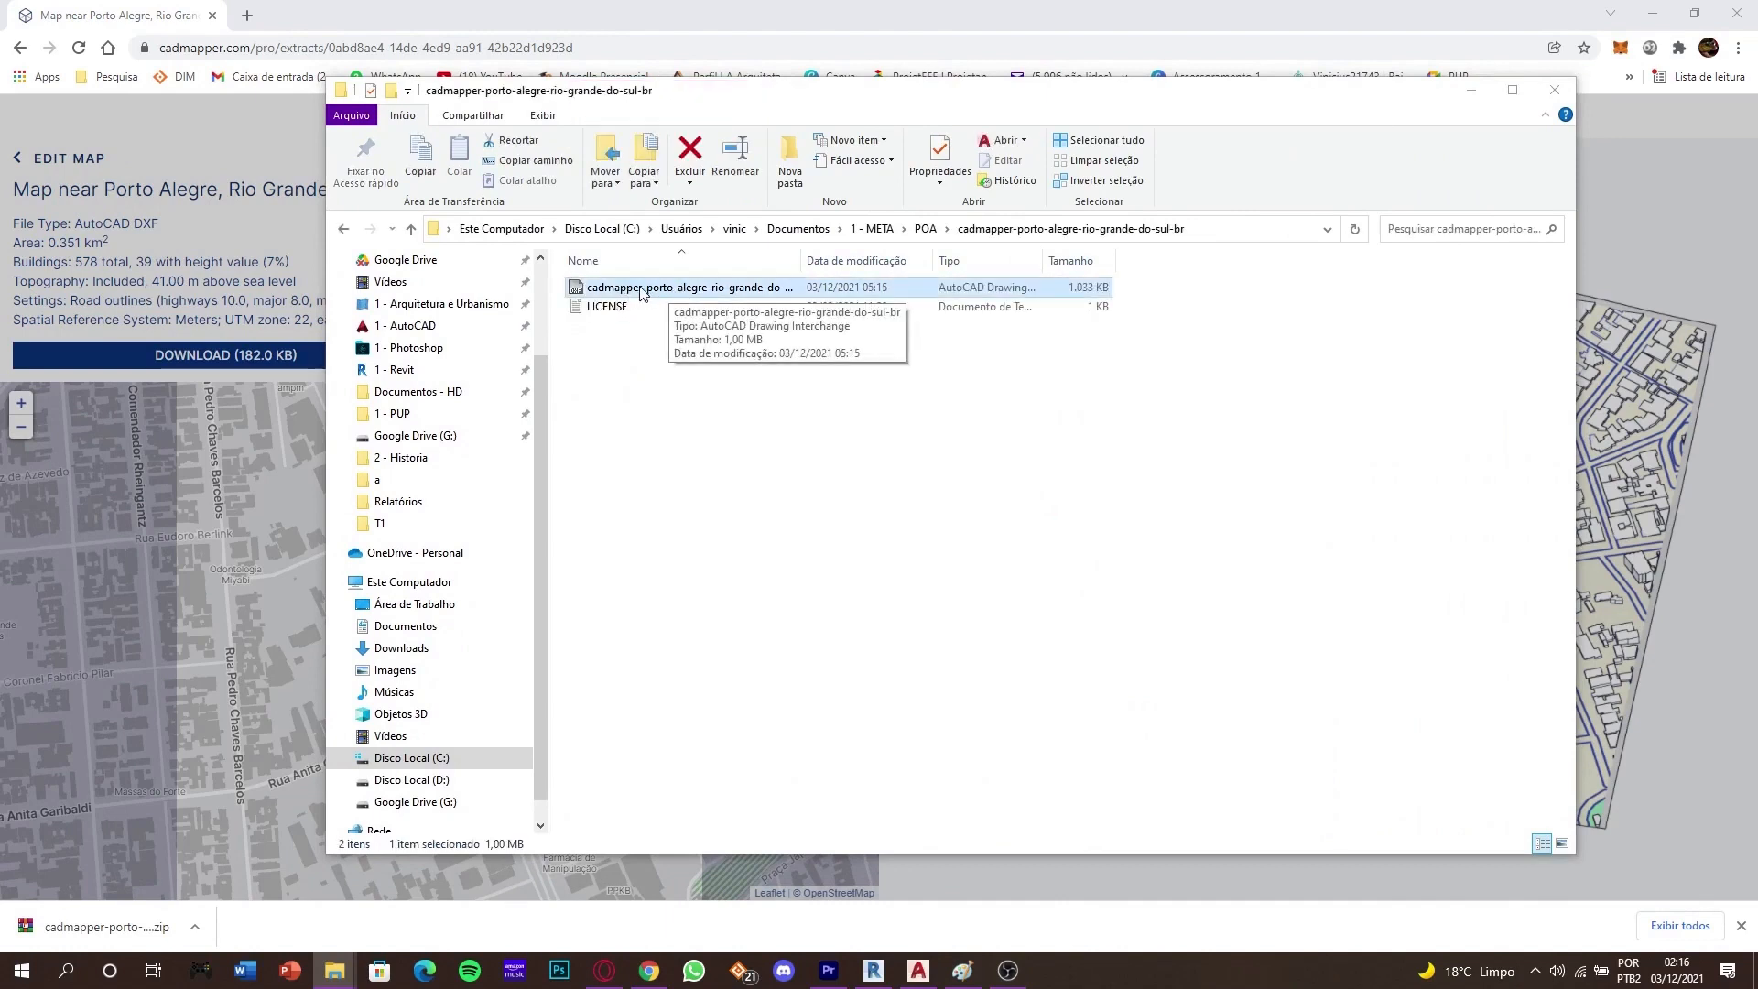
double_click(641, 289)
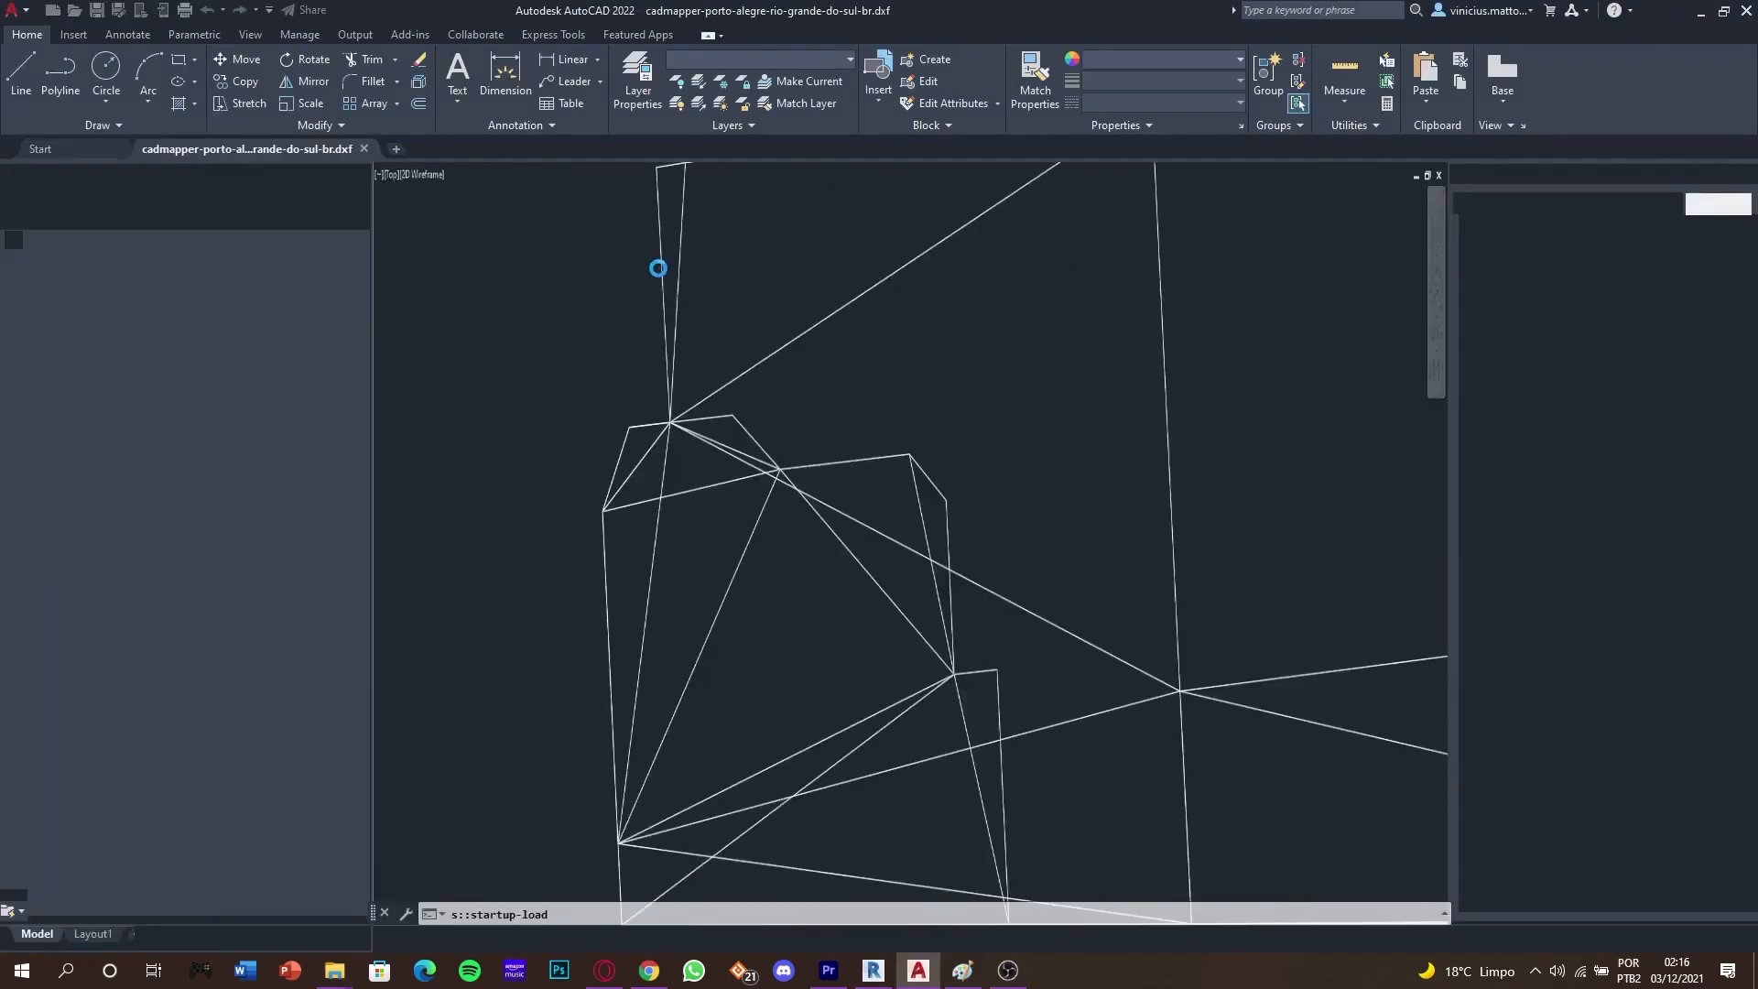
Freeze all layers from buildings to View Port, leaving only layer 0 thawed.
scroll(746, 302, down, 10)
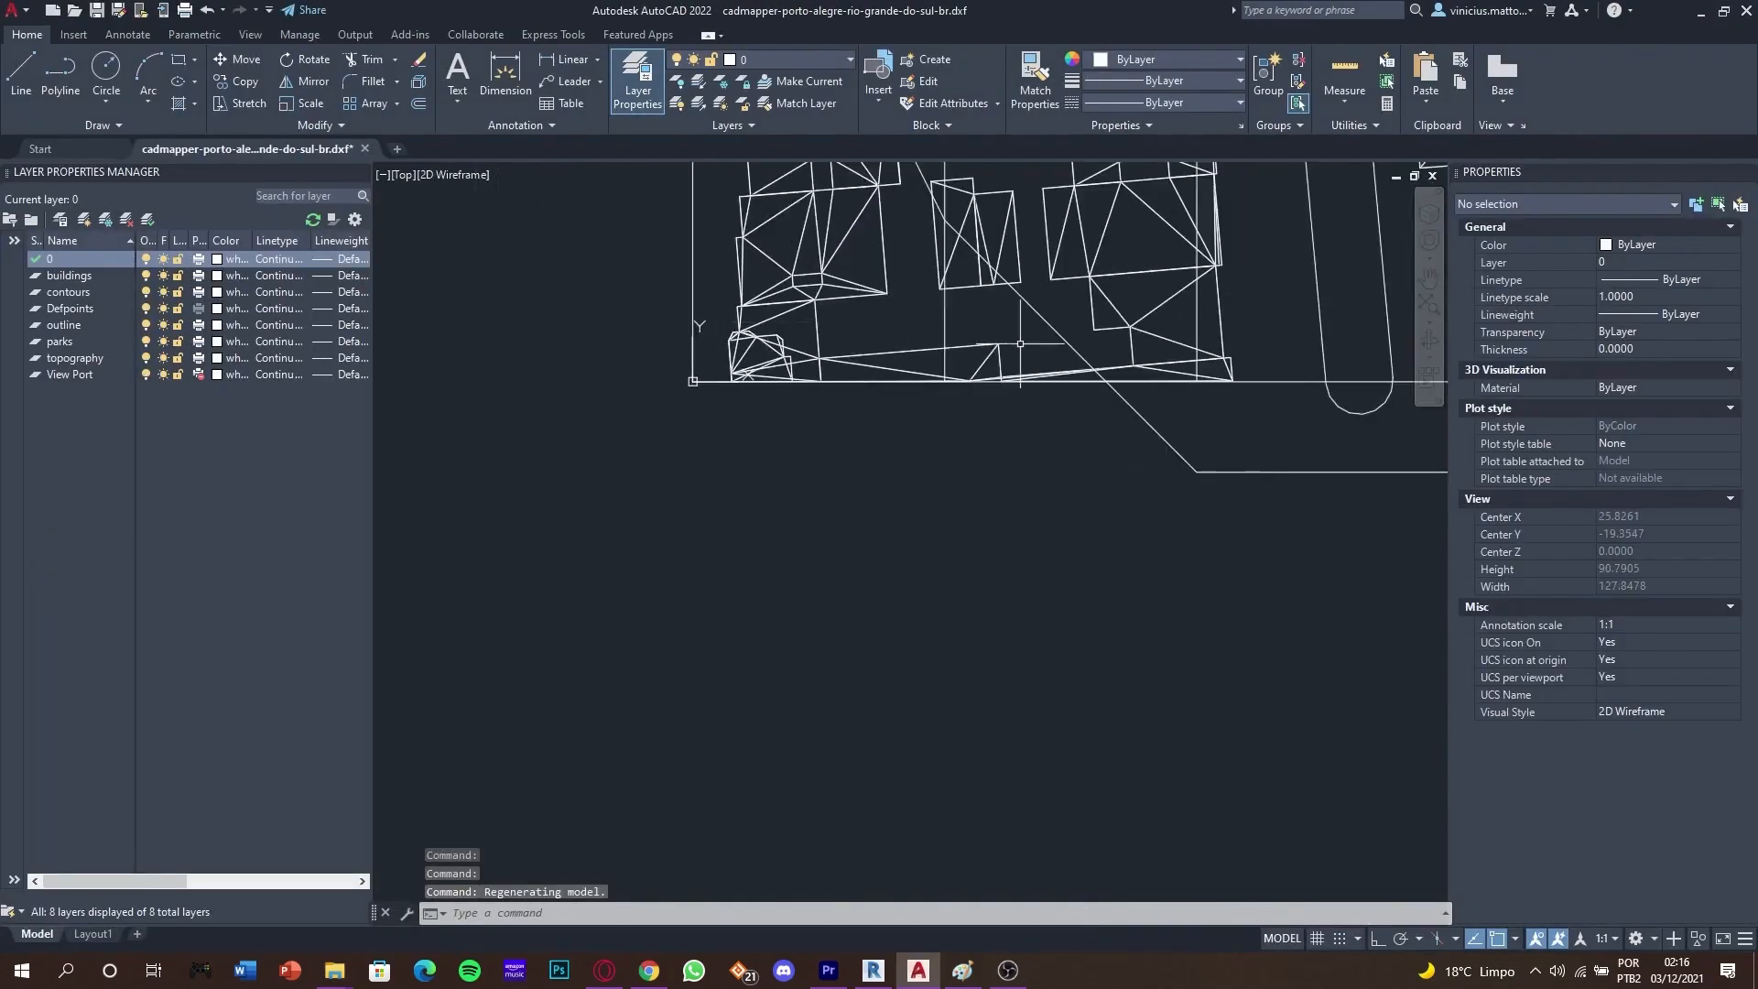
mouse_move(1152, 196)
middle_down()
mouse_move(972, 458)
mouse_move(904, 499)
mouse_move(898, 220)
mouse_move(917, 216)
middle_up()
scroll(972, 459, up, 4)
scroll(972, 458, down, 3)
shift+drag(917, 216, 948, 334)
shift+middle_drag(948, 334, 1104, 504)
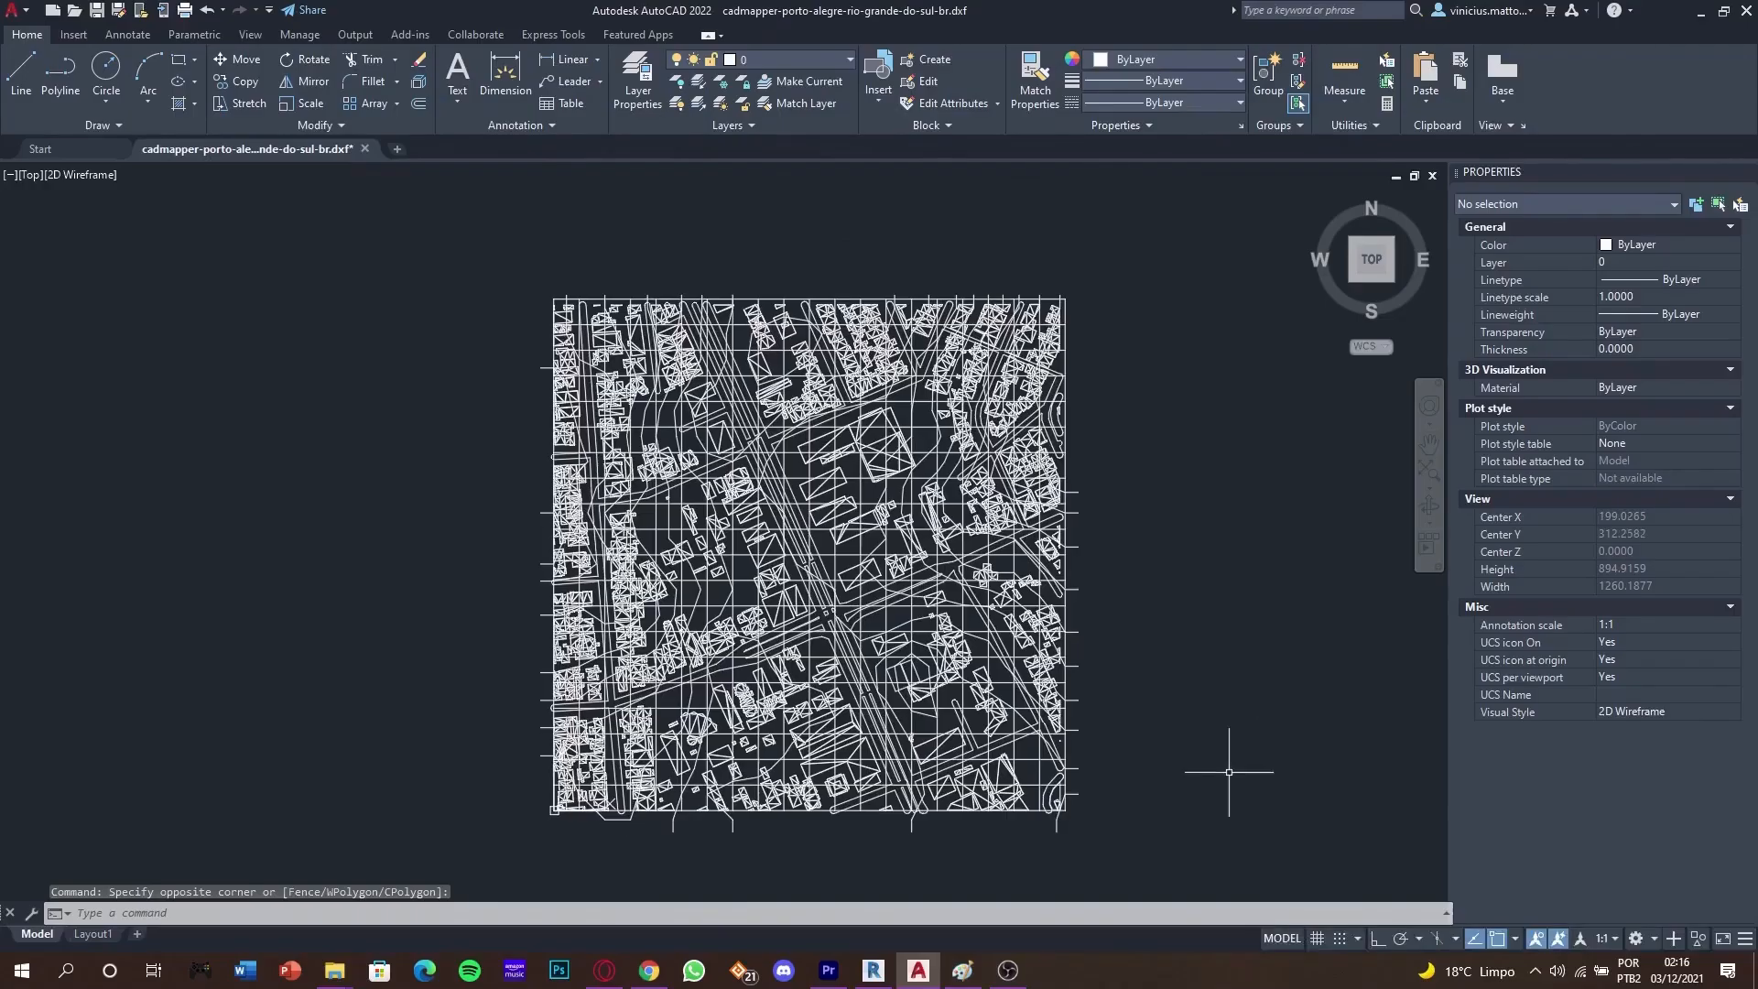
click(638, 77)
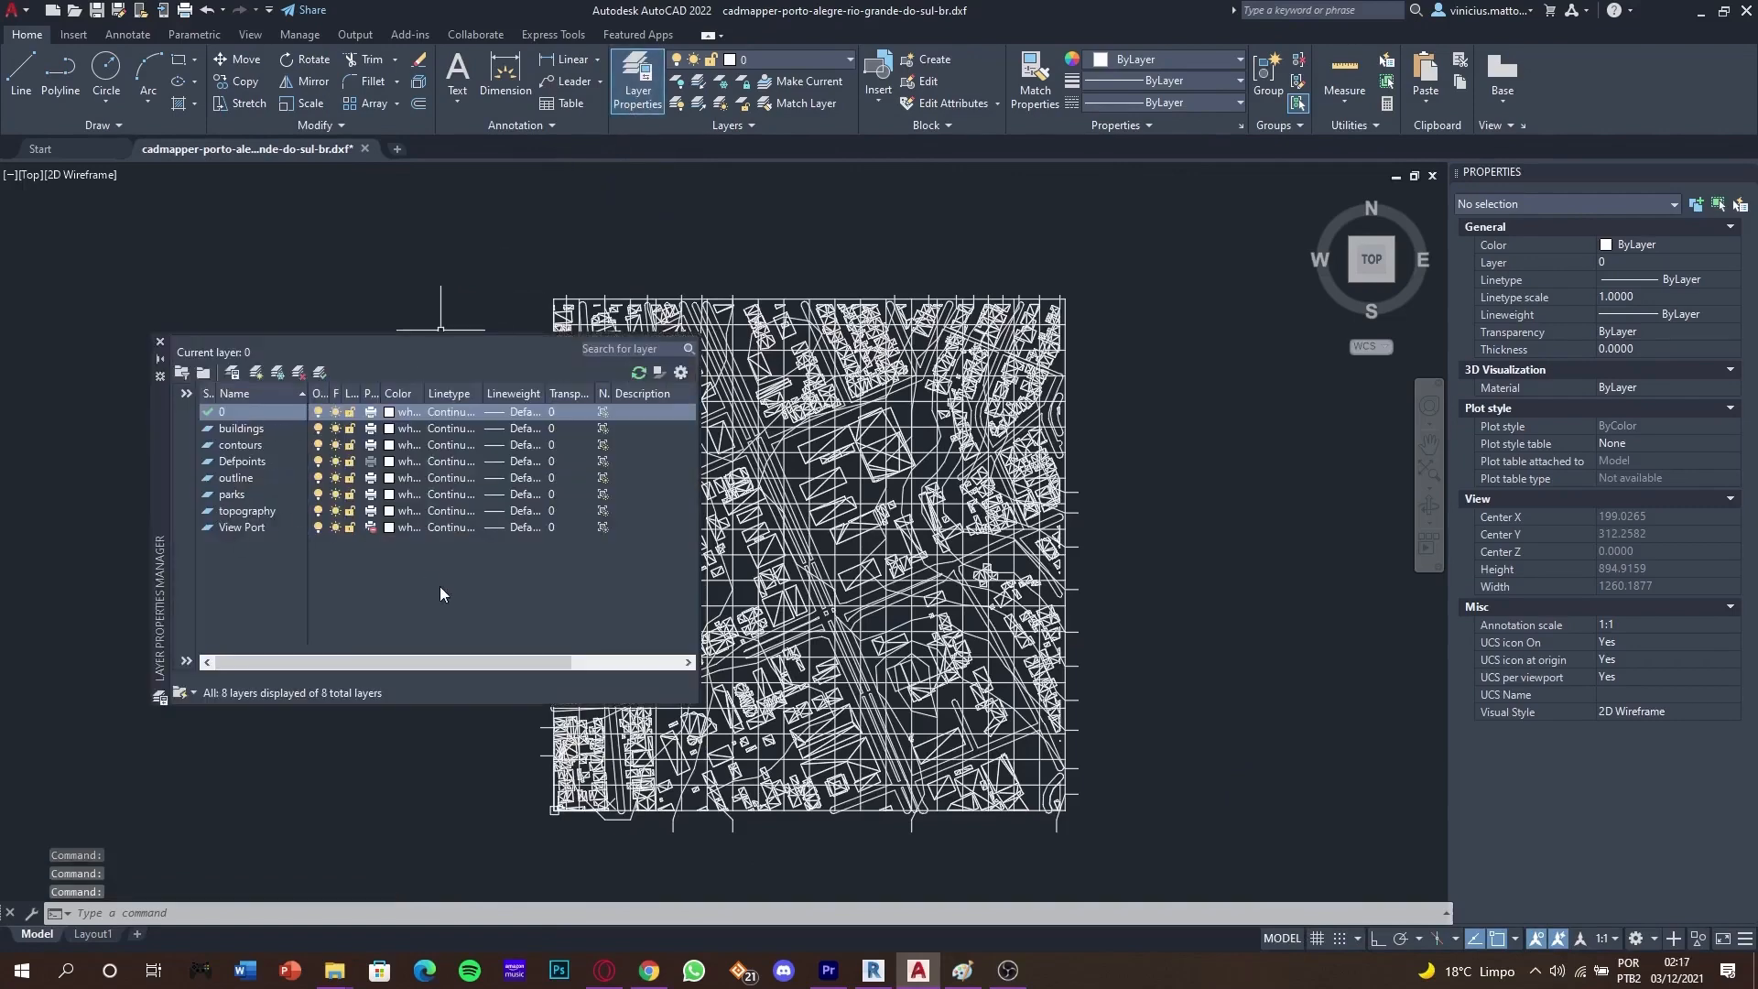
drag(439, 593, 337, 432)
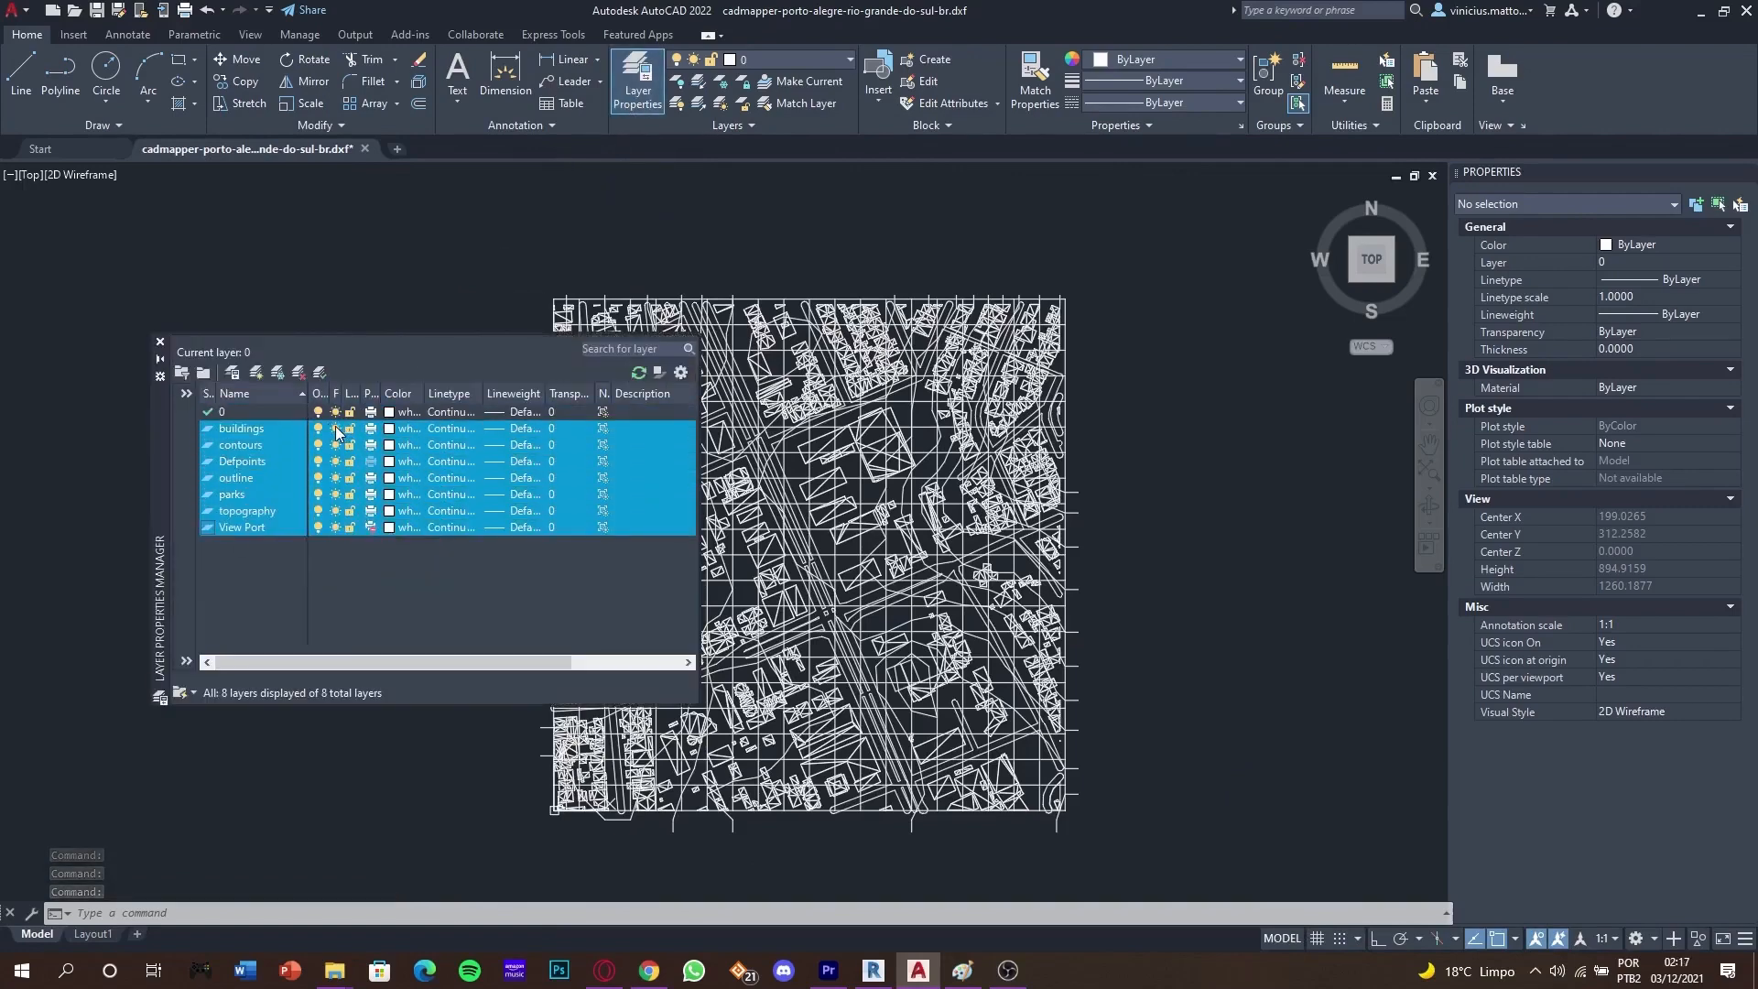
click(336, 429)
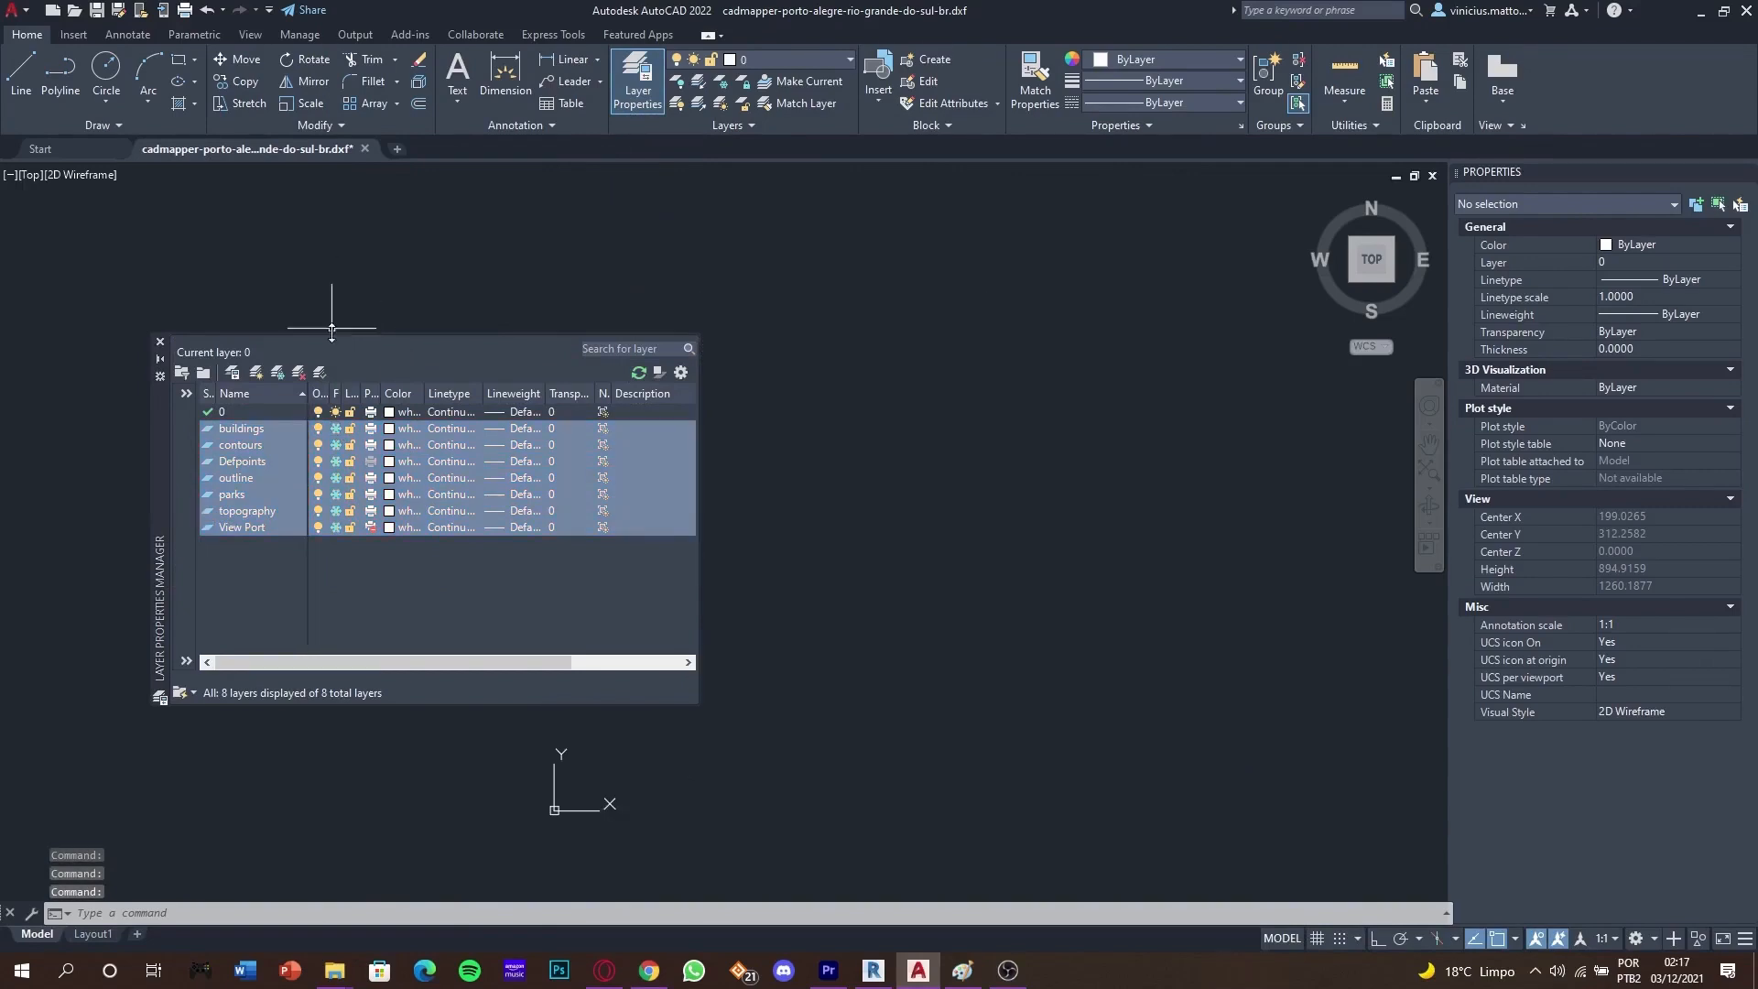
click(405, 571)
Thaw the buildings layer, make it current and freeze layer 0.
drag(157, 447, 91, 405)
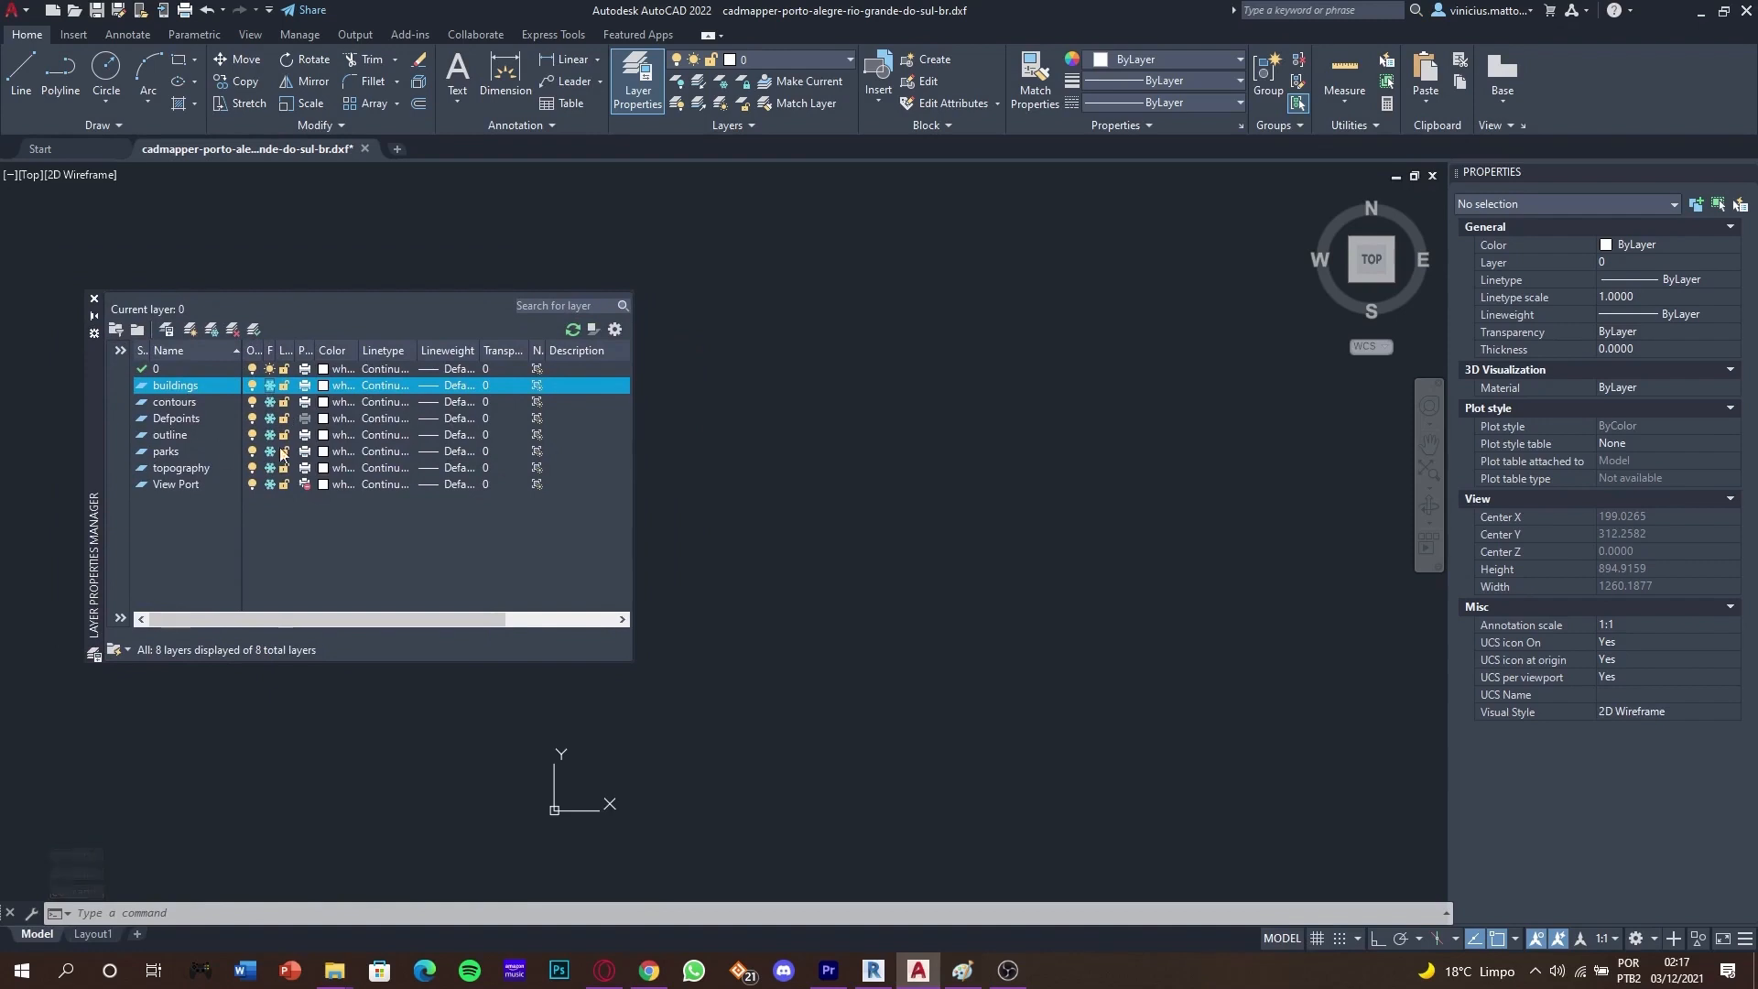
double_click(139, 382)
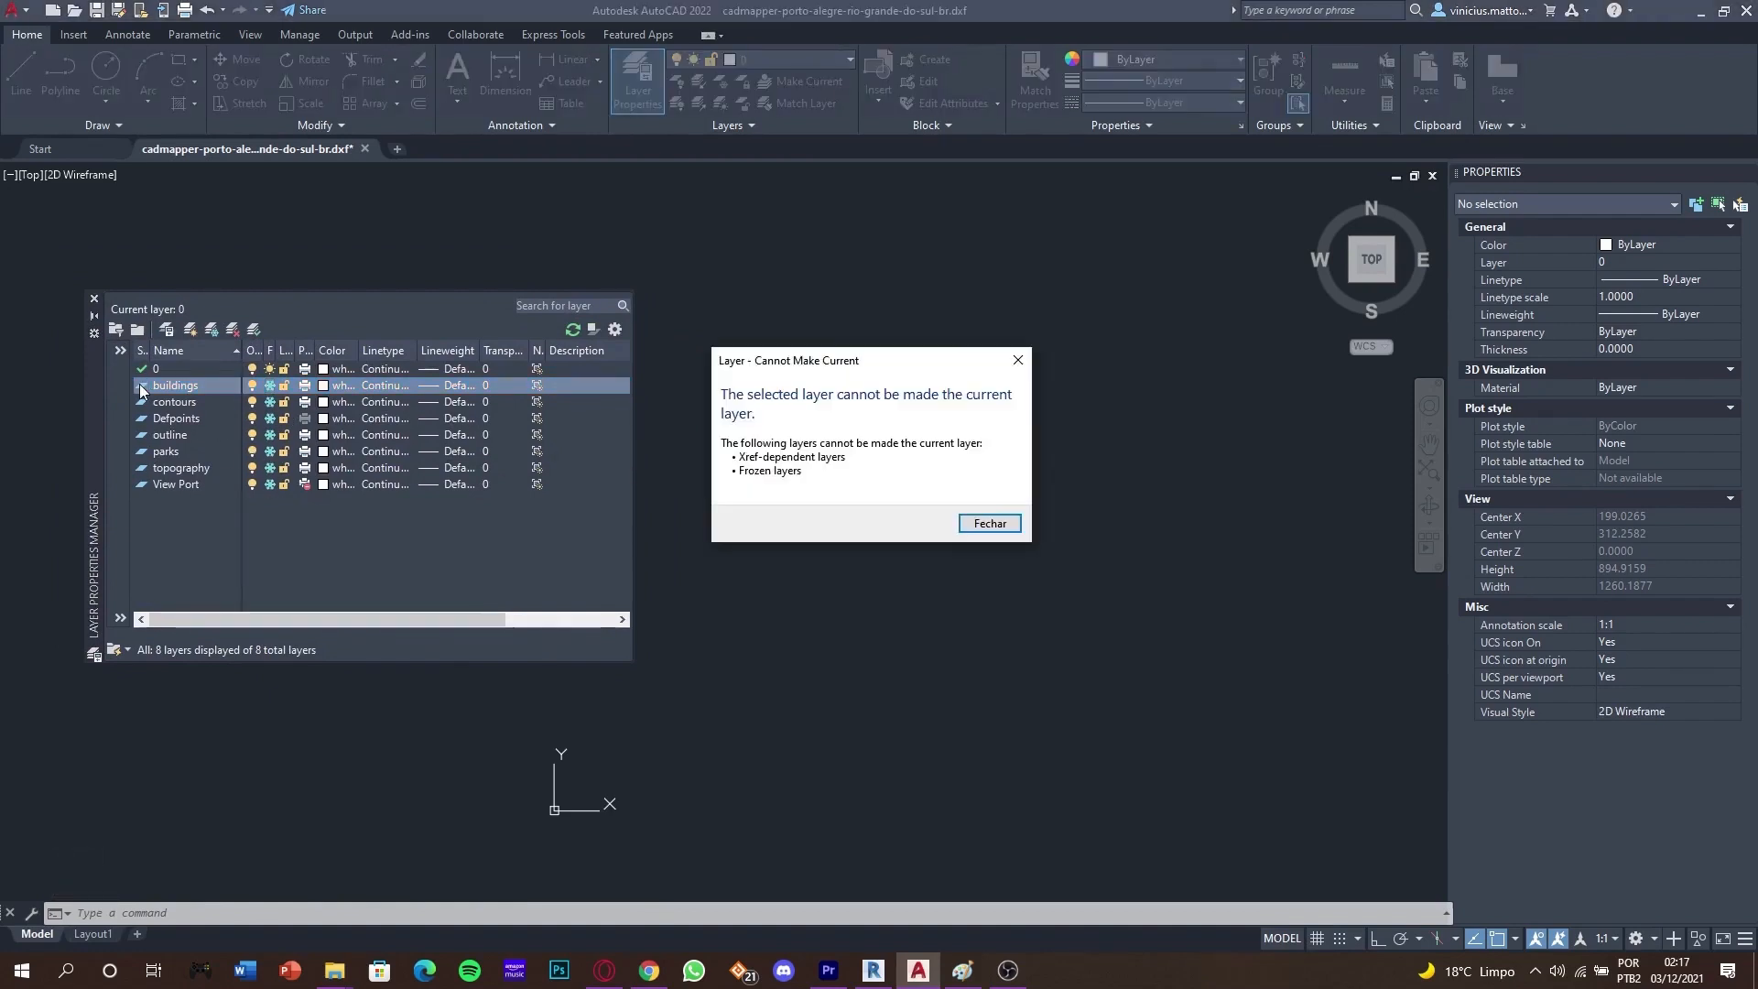
click(1003, 525)
click(270, 385)
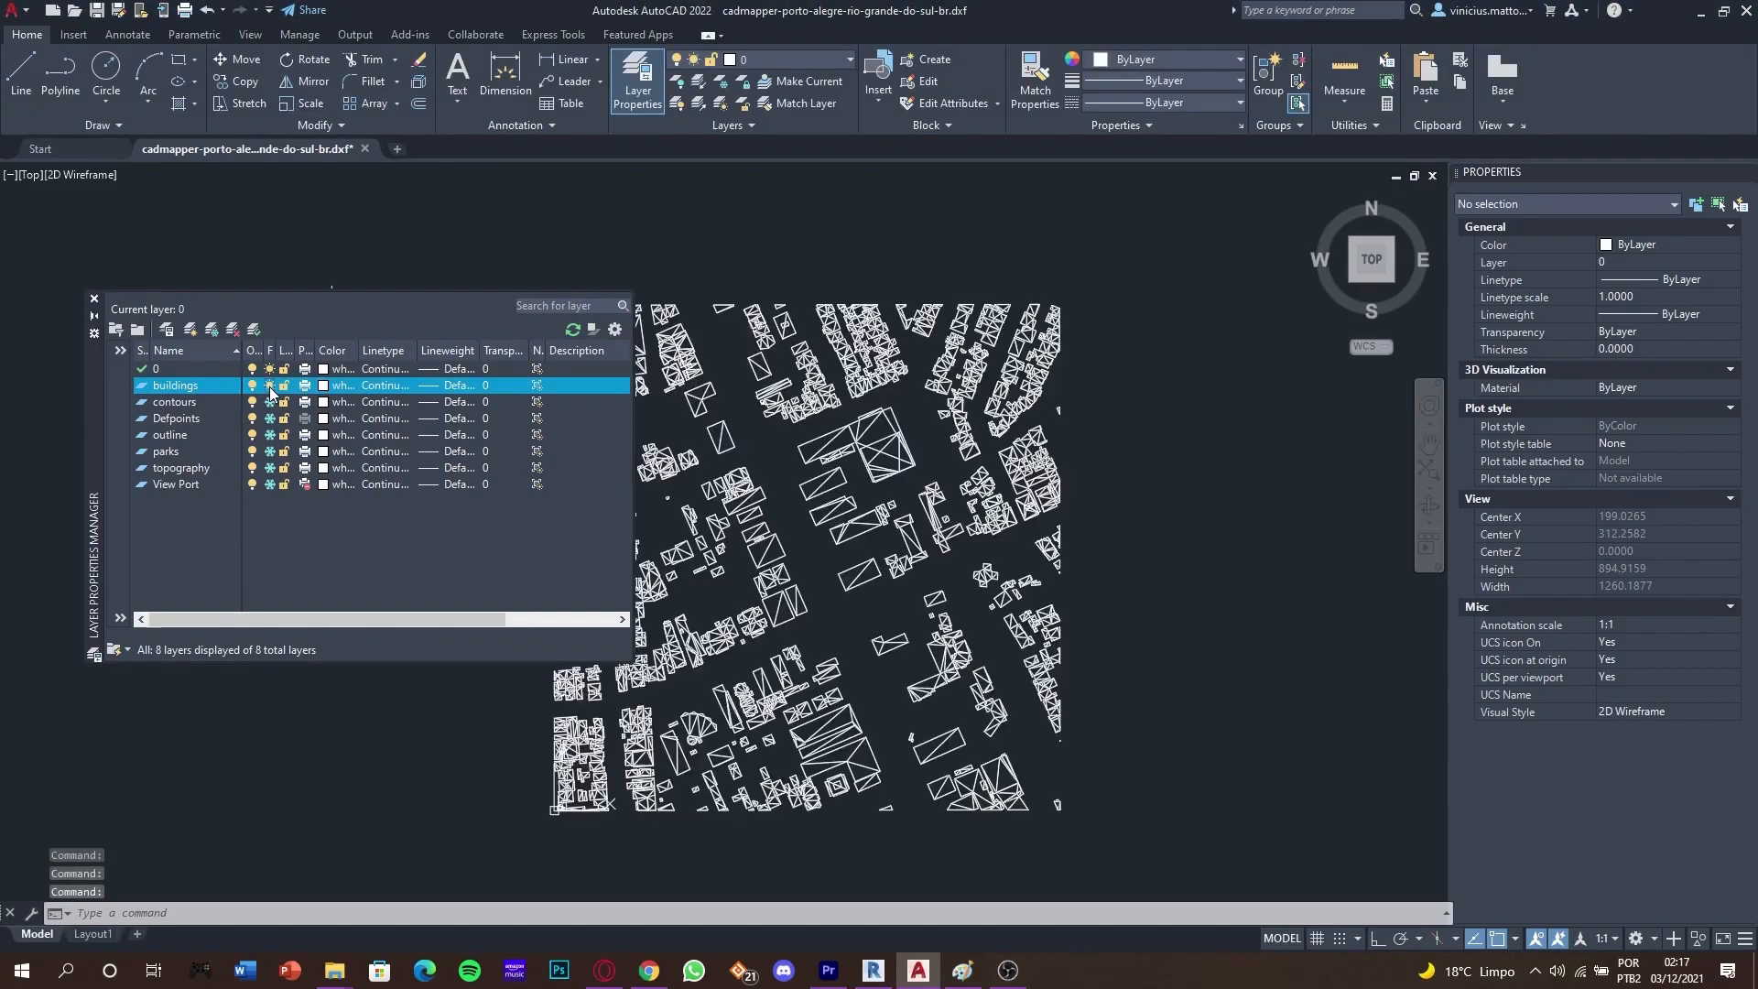
double_click(141, 385)
click(270, 370)
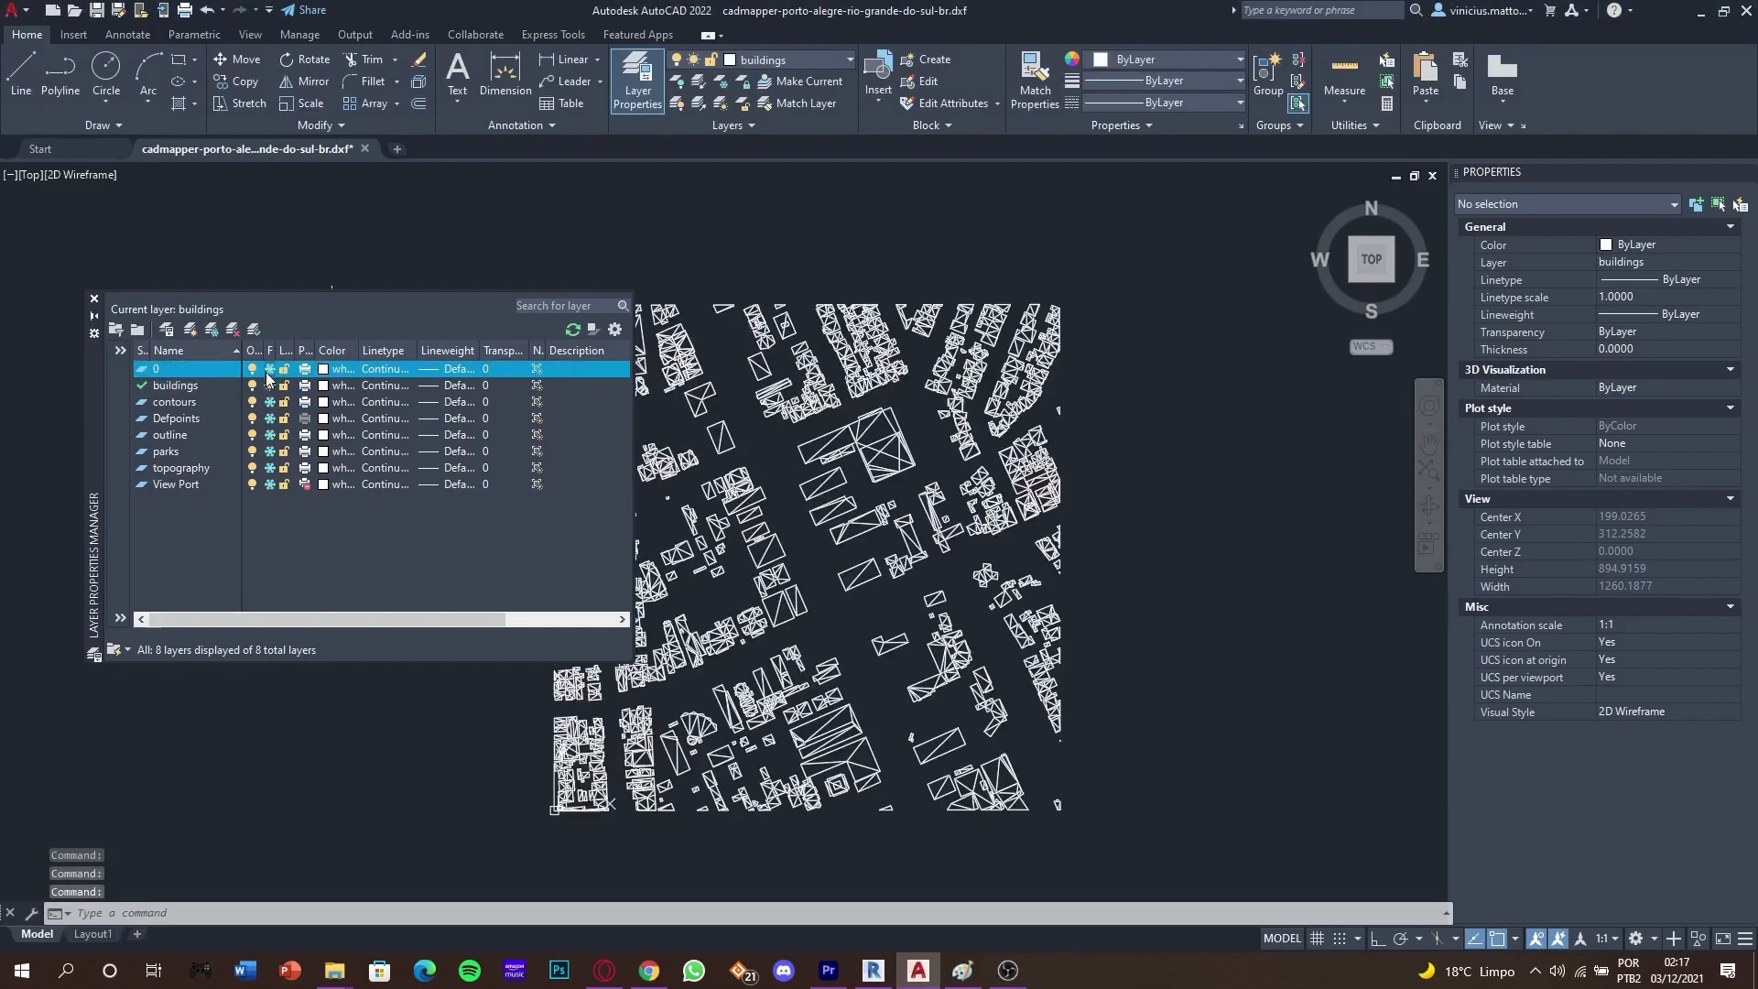
Copy all the buildings geometry to the clipboard with the base point at 0,0,0.
mouse_move(95, 410)
mouse_down()
mouse_move(895, 479)
mouse_move(1242, 413)
mouse_up()
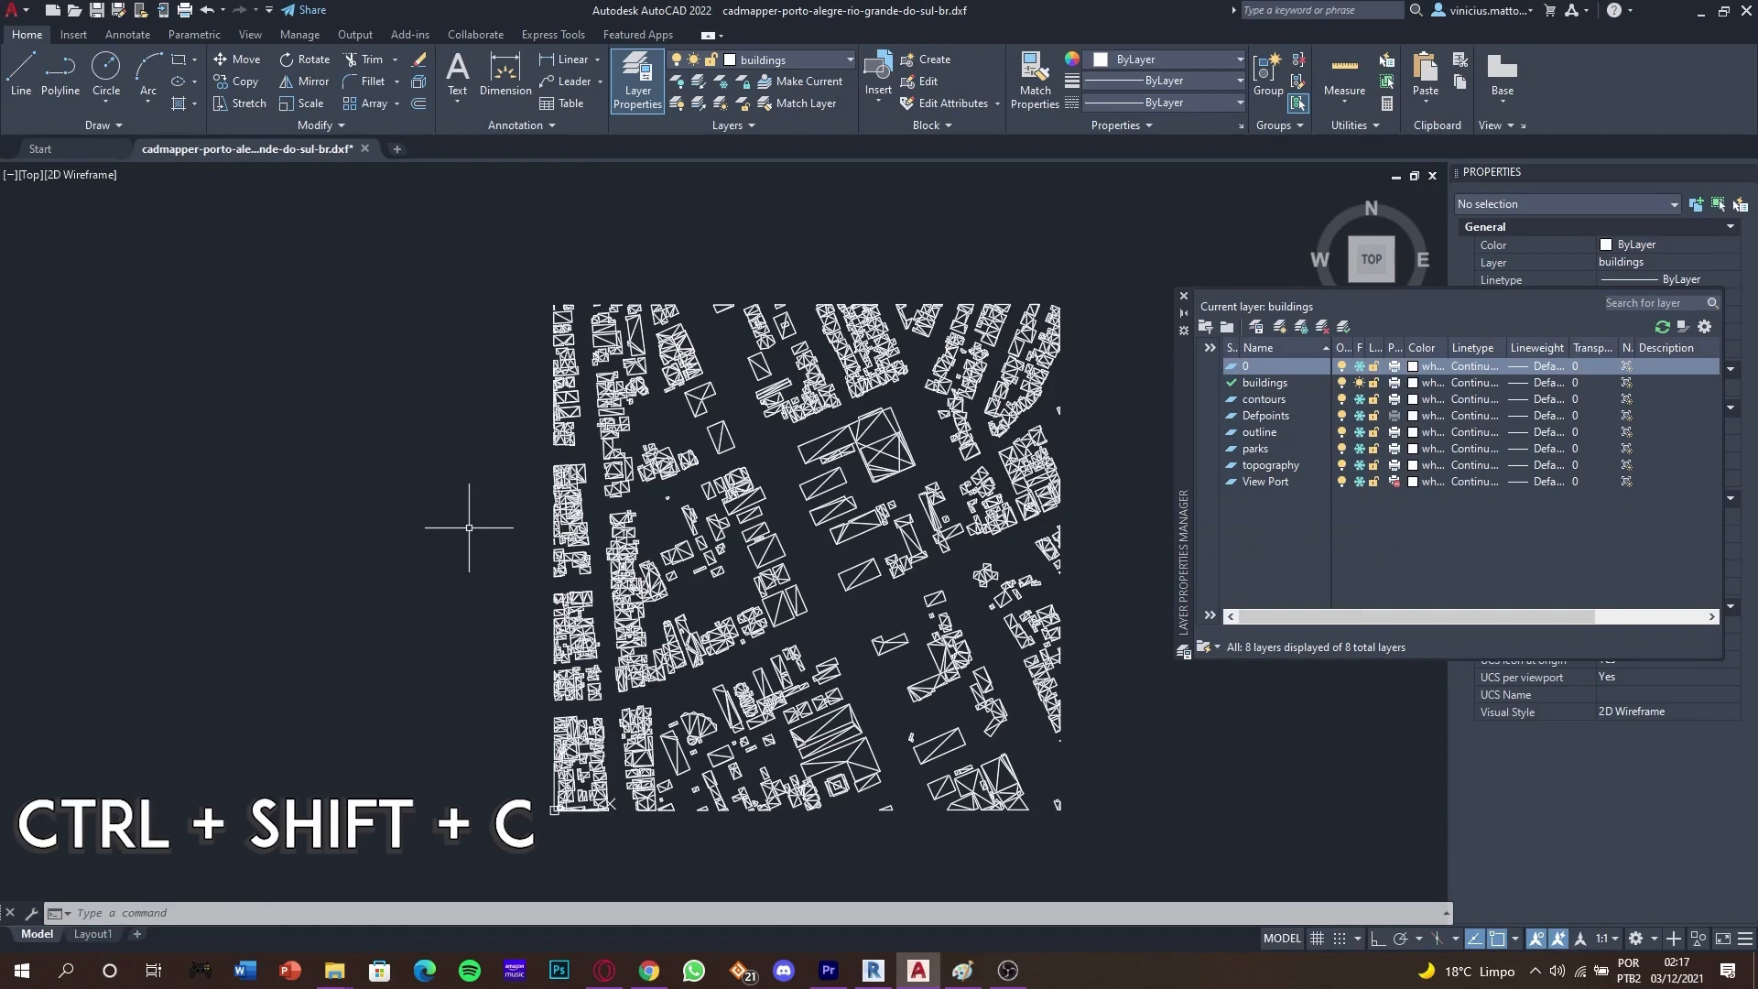
key(ctrl+shift+c)
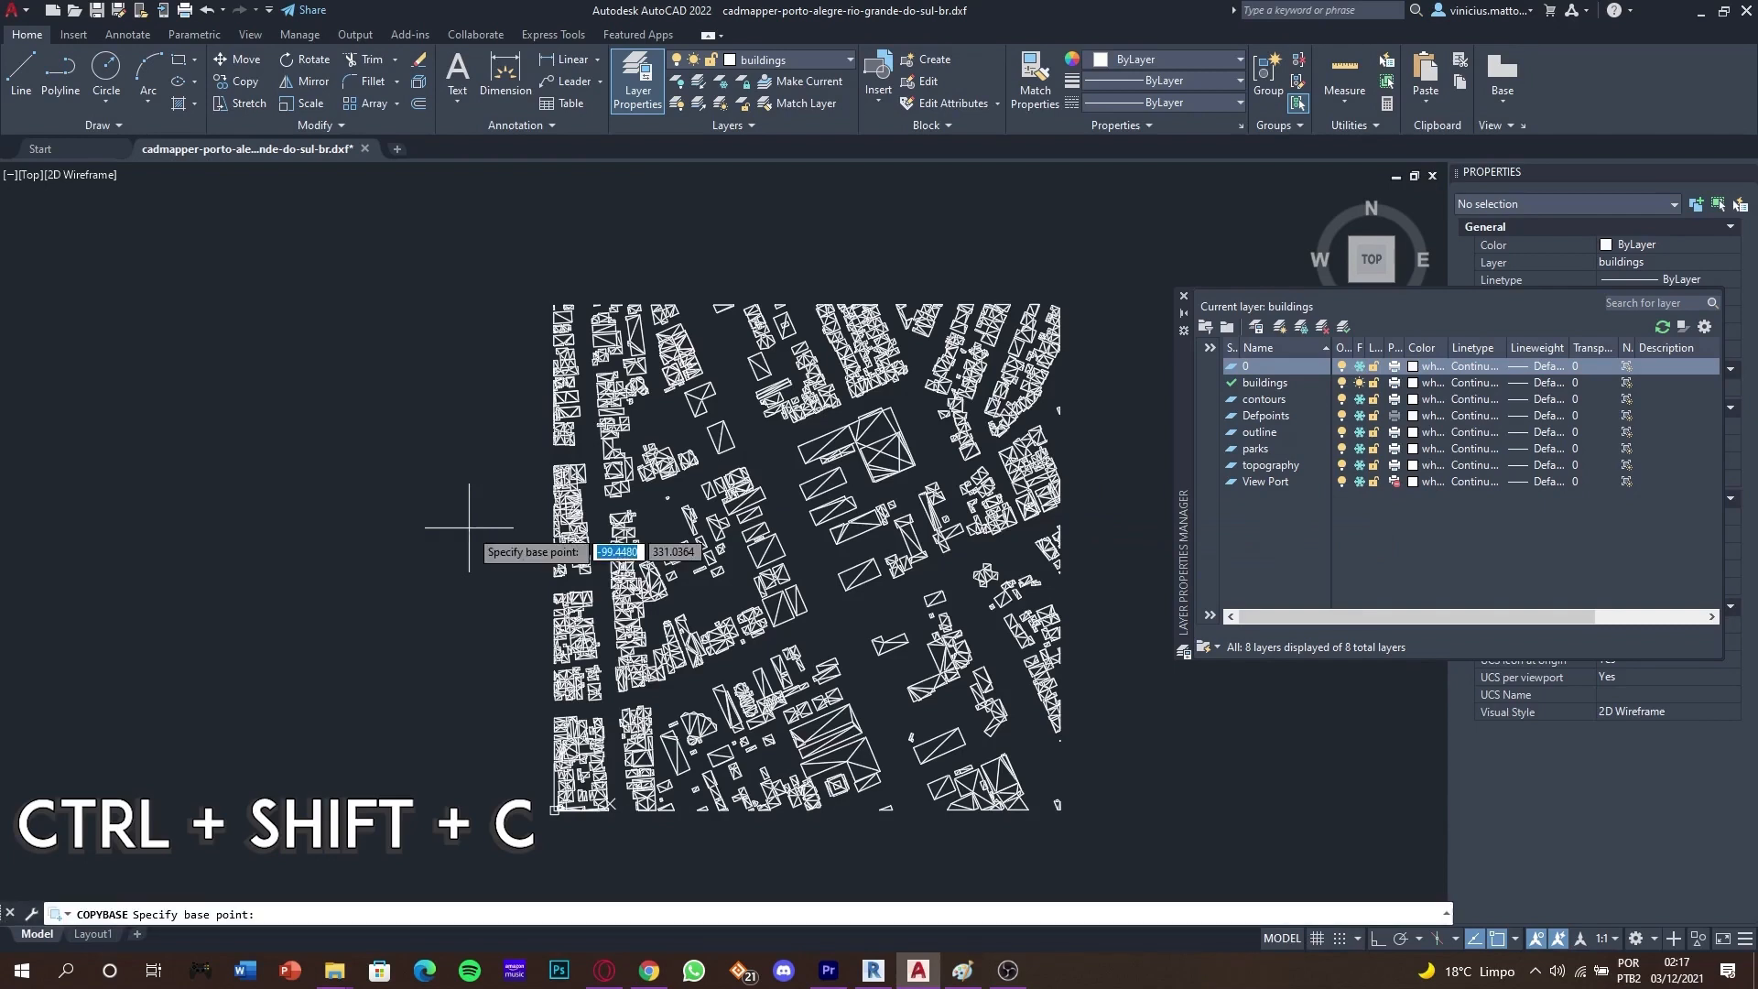
text(0)
key(Tab)
text(0)
key(Tab)
text(0)
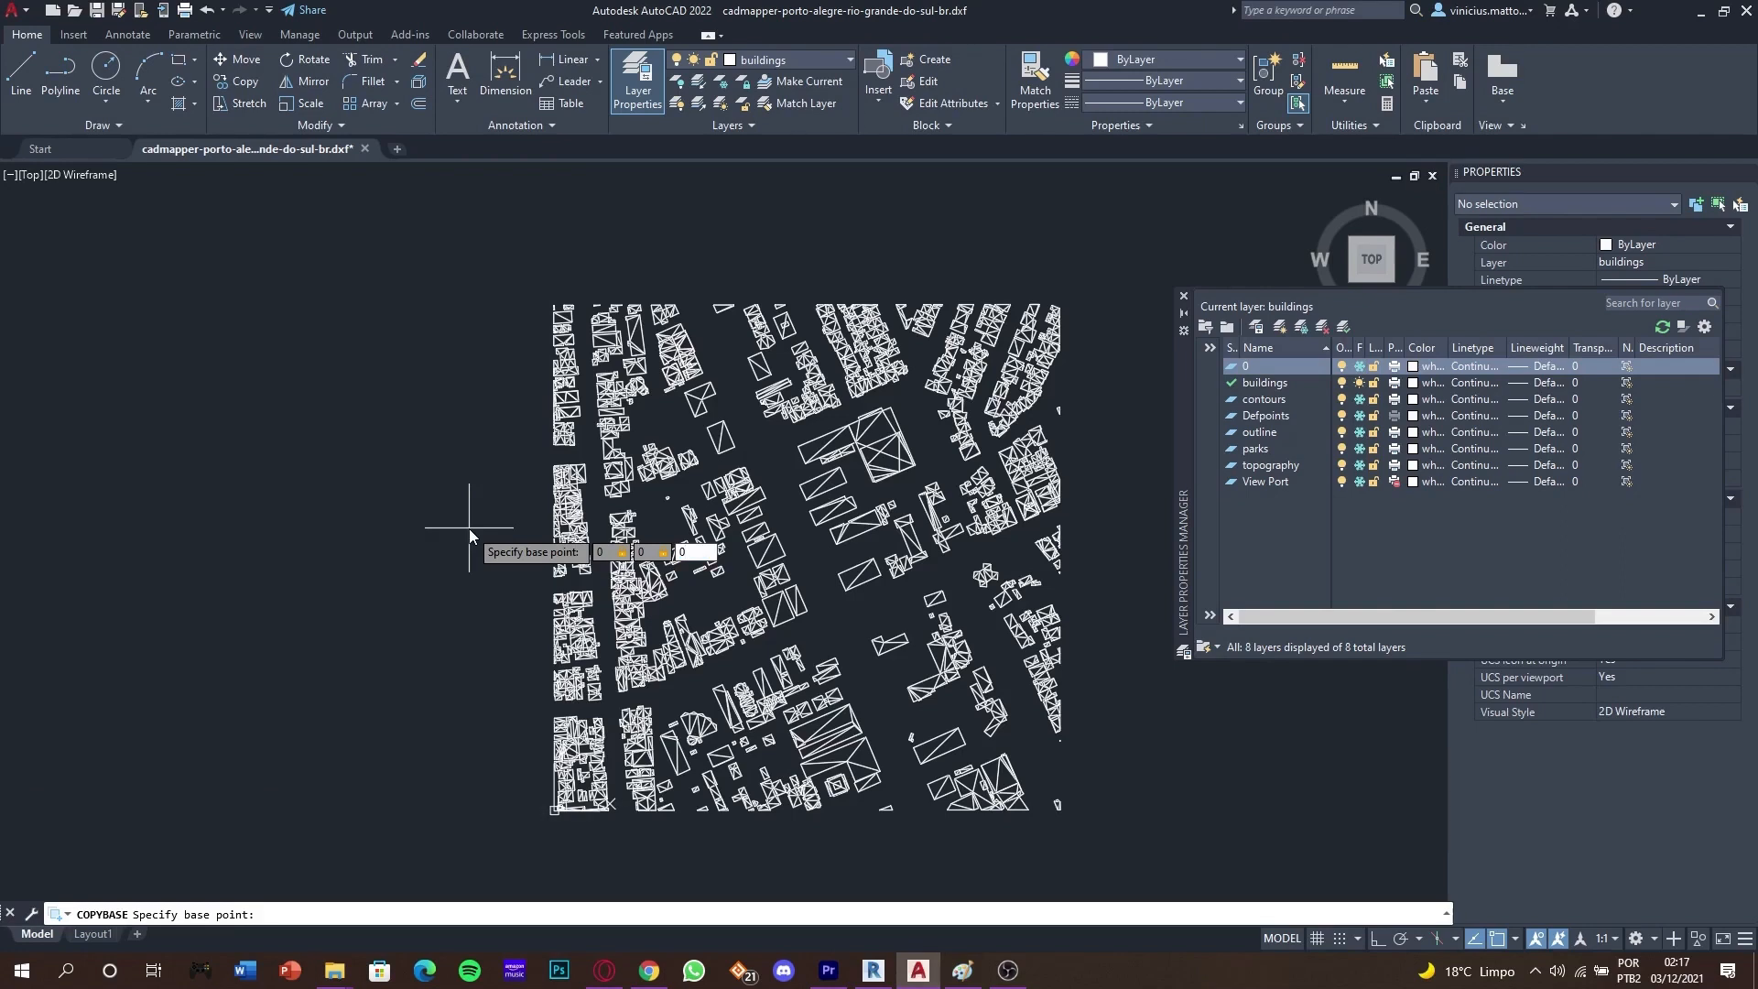
key(Return)
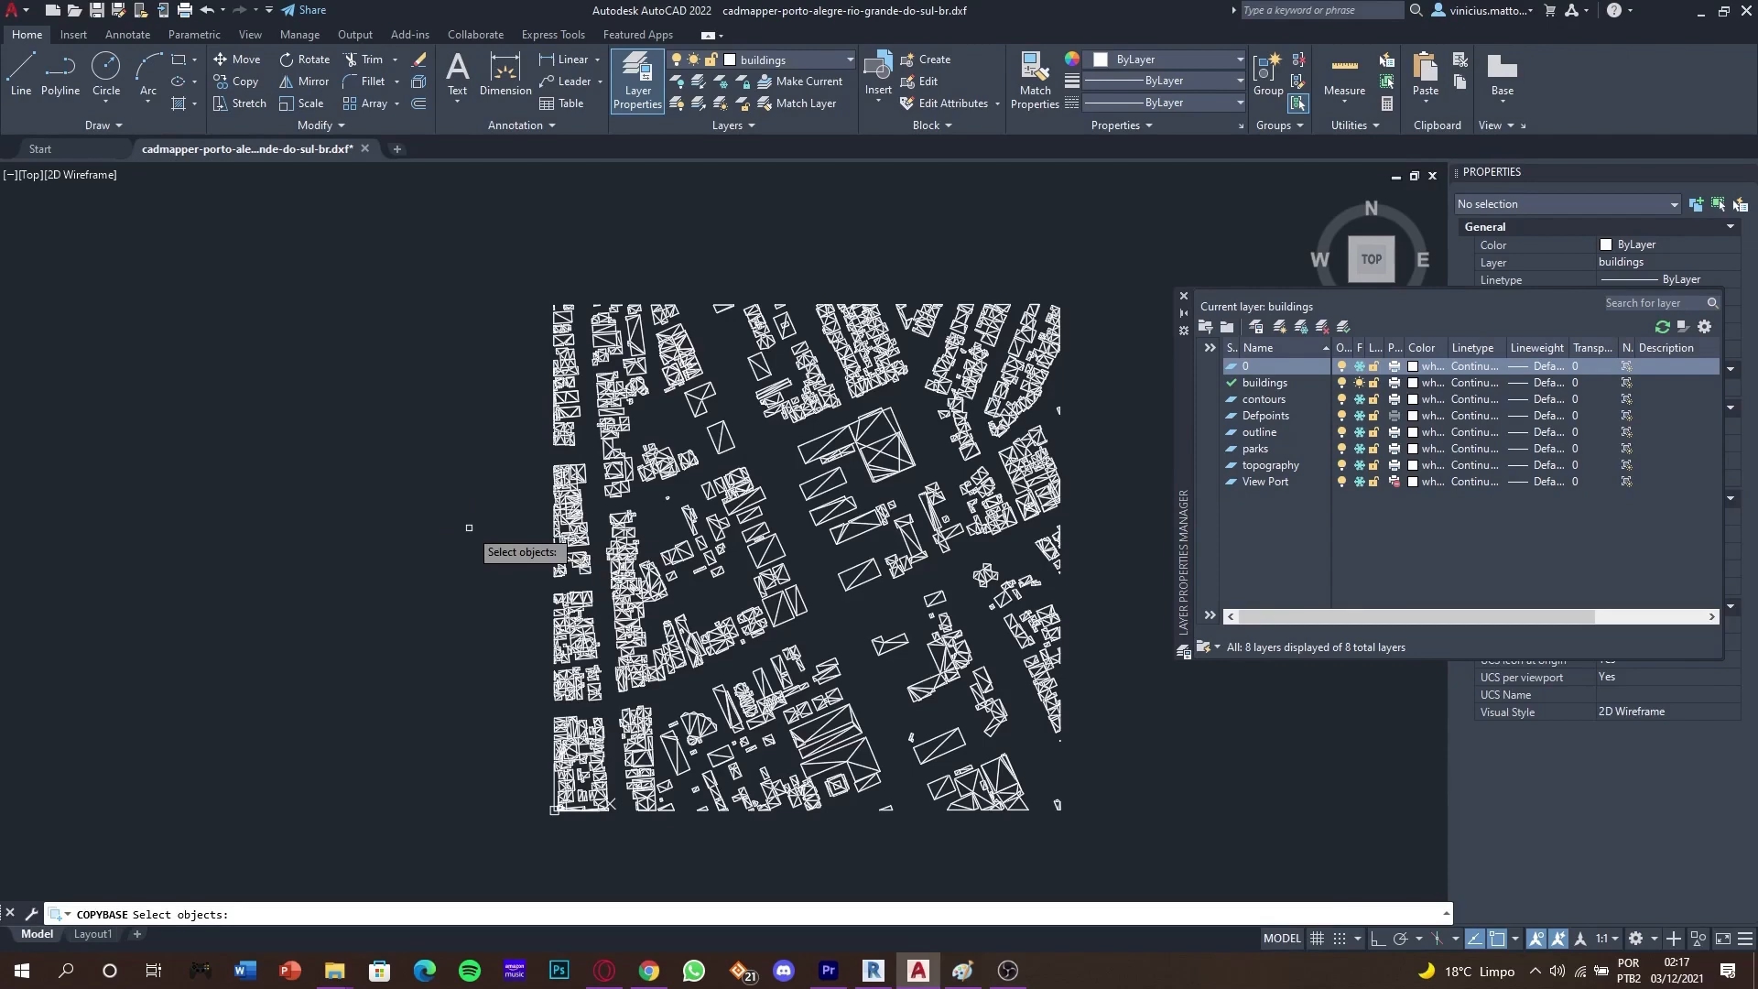
text(all)
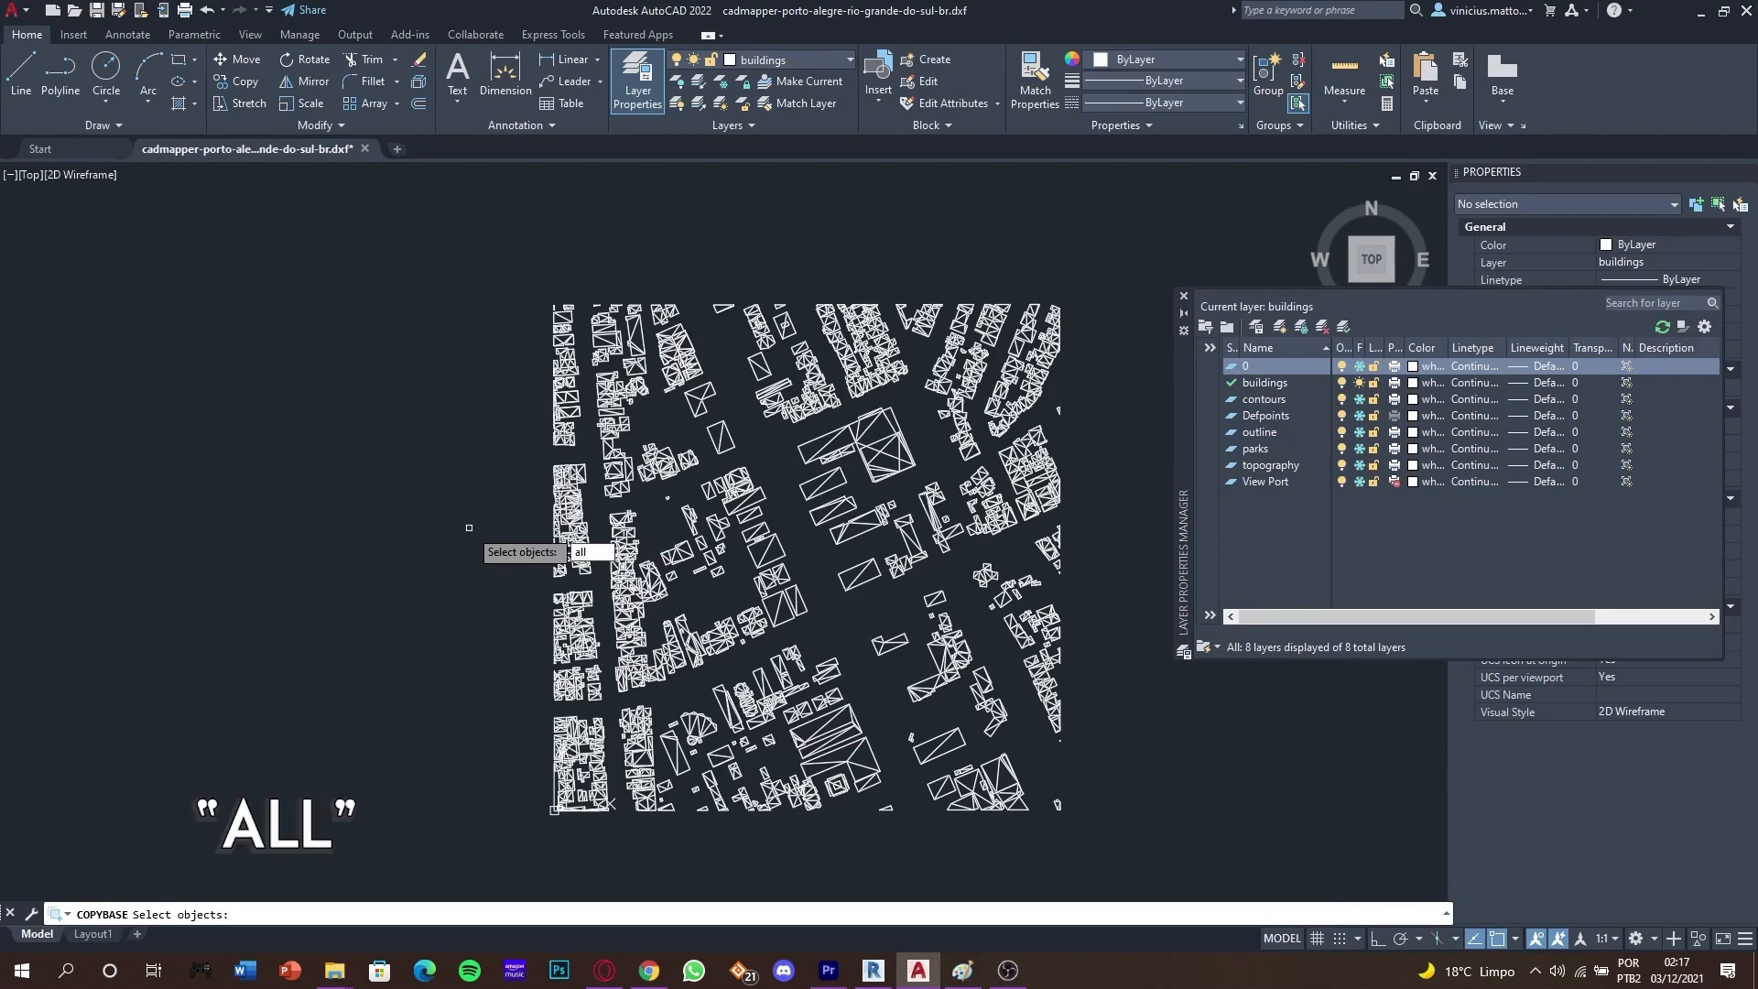
key(Return)
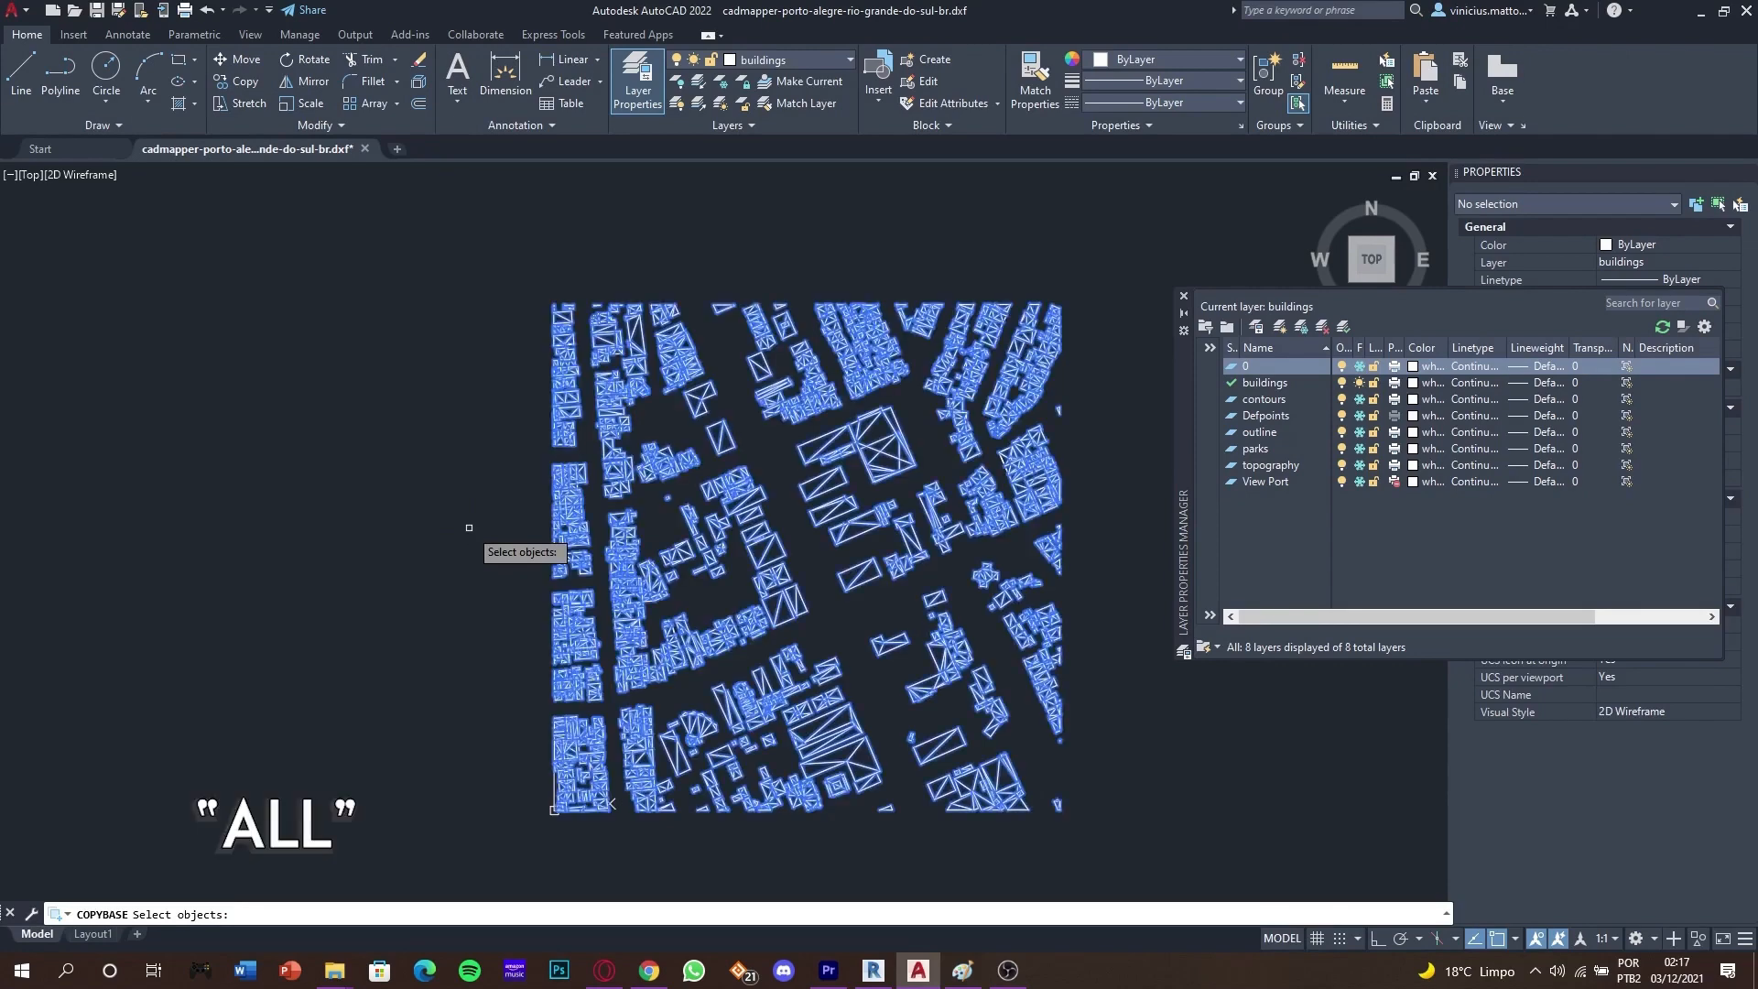
key(Return)
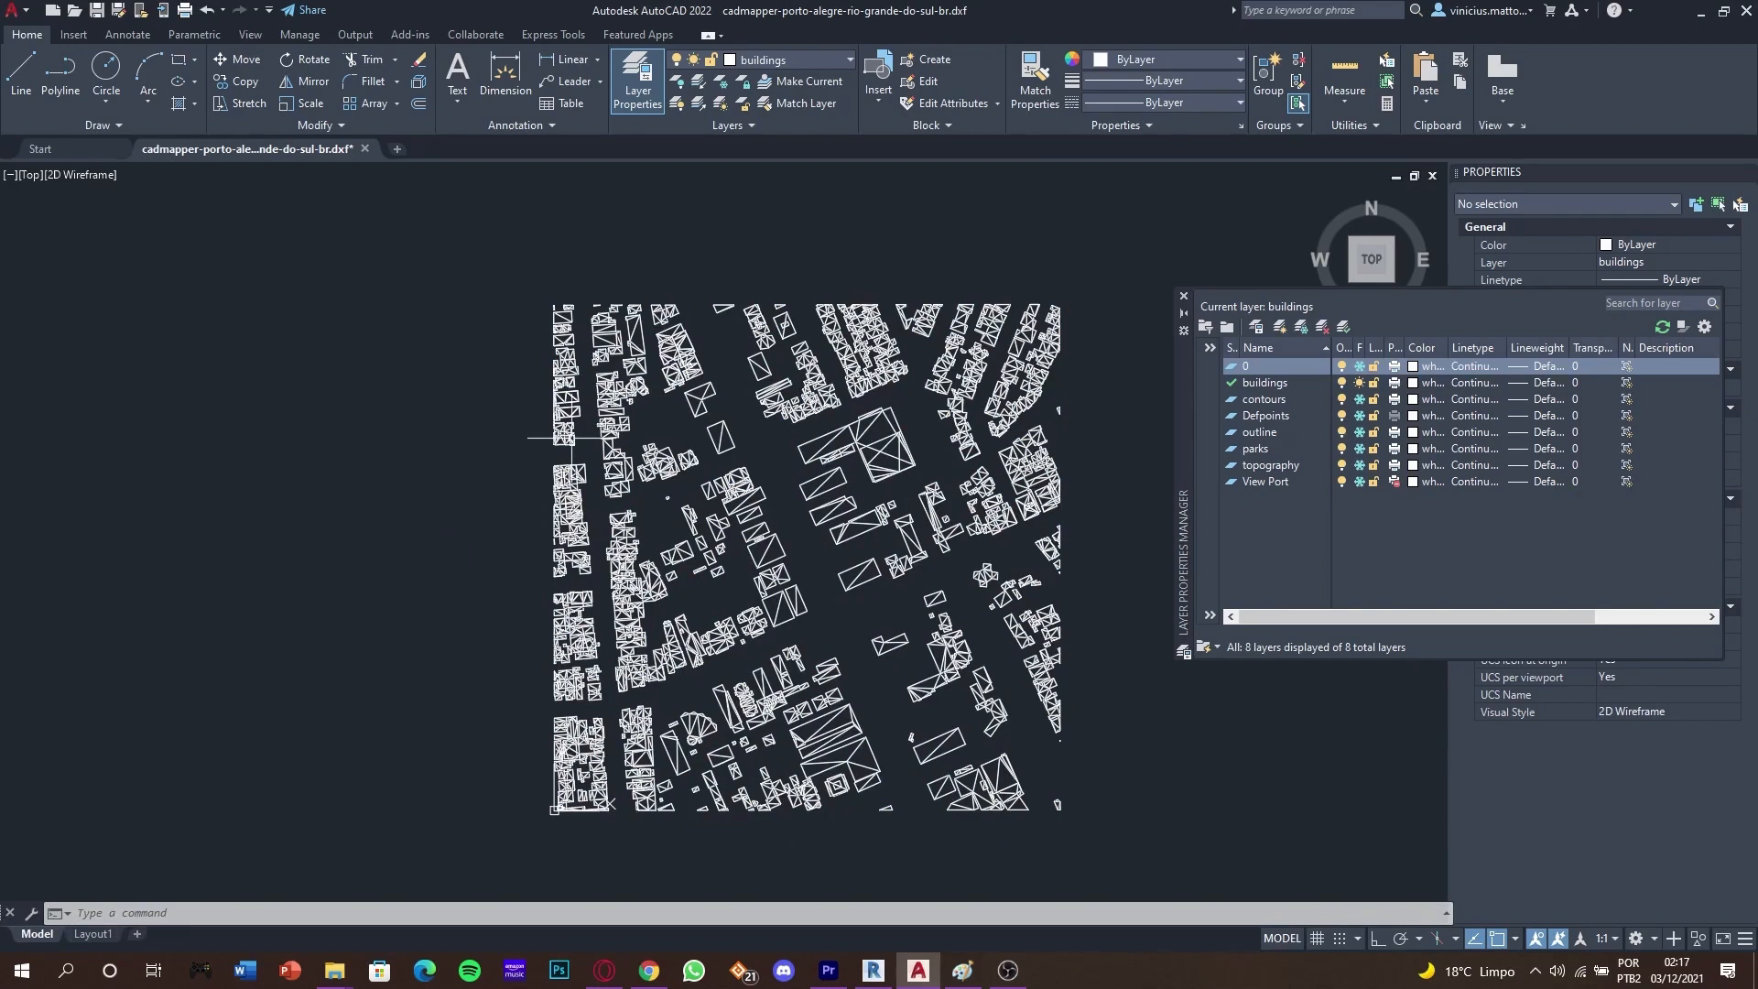
Start a new drawing and paste the copied buildings at insertion point 0,0,0.
click(397, 148)
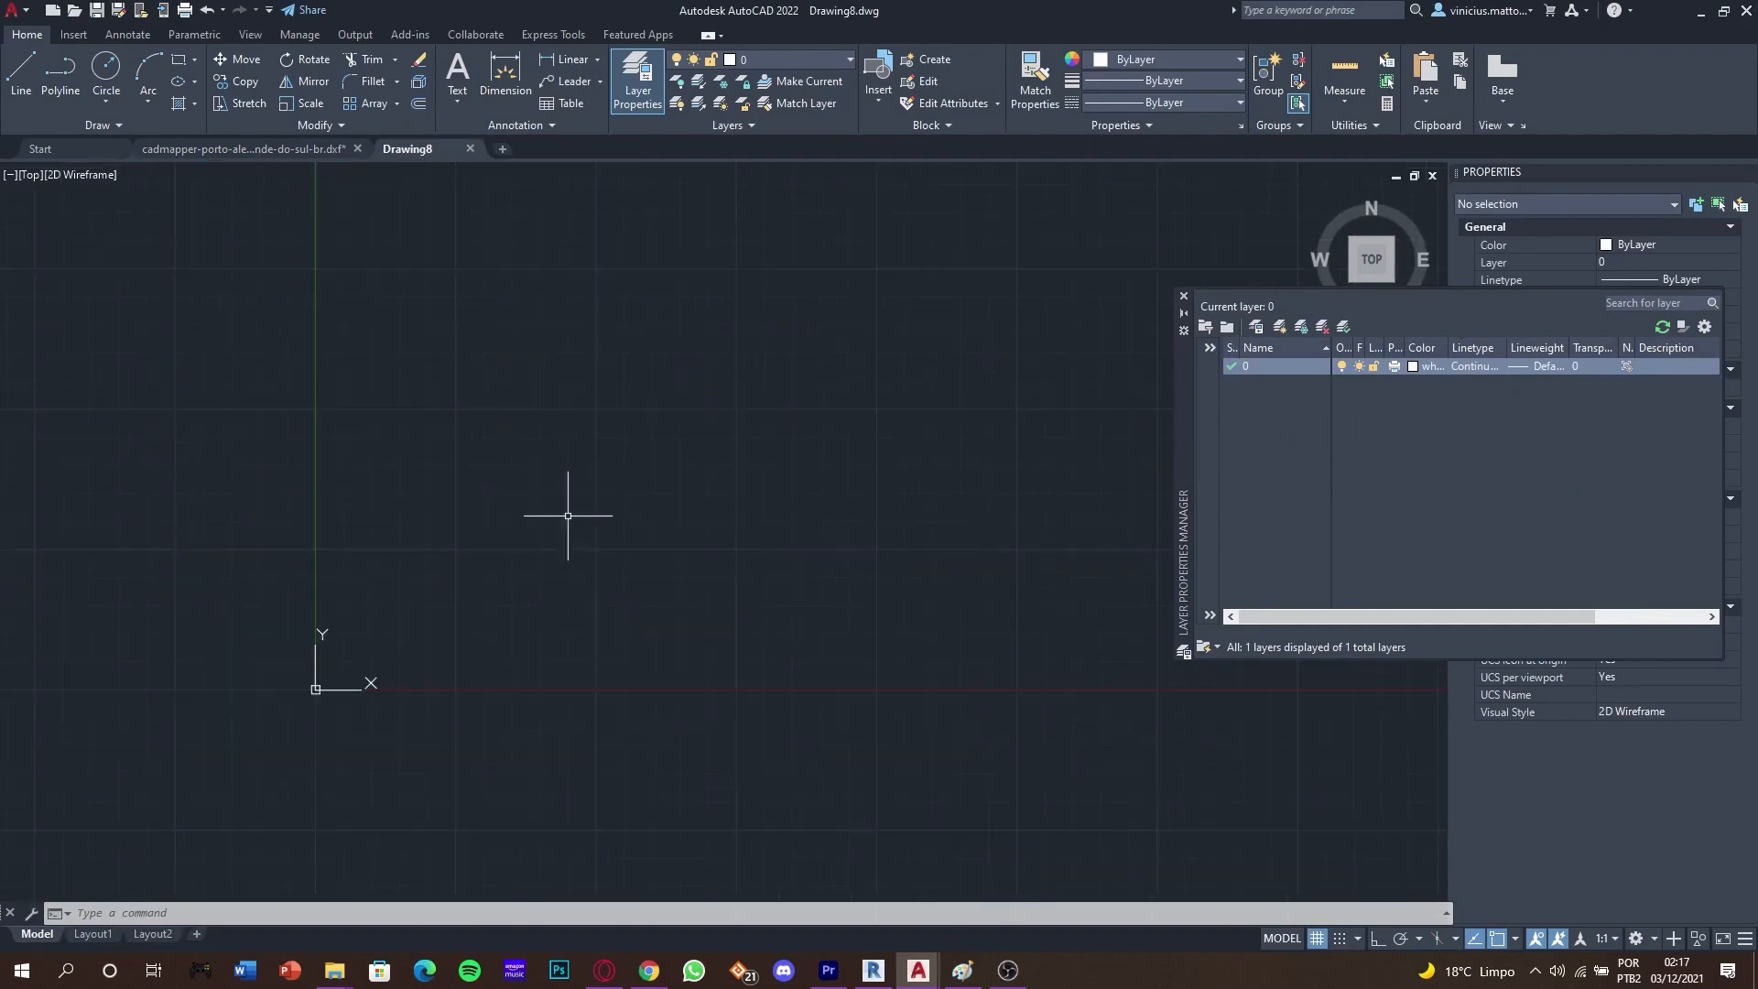
scroll(600, 522, up, 2)
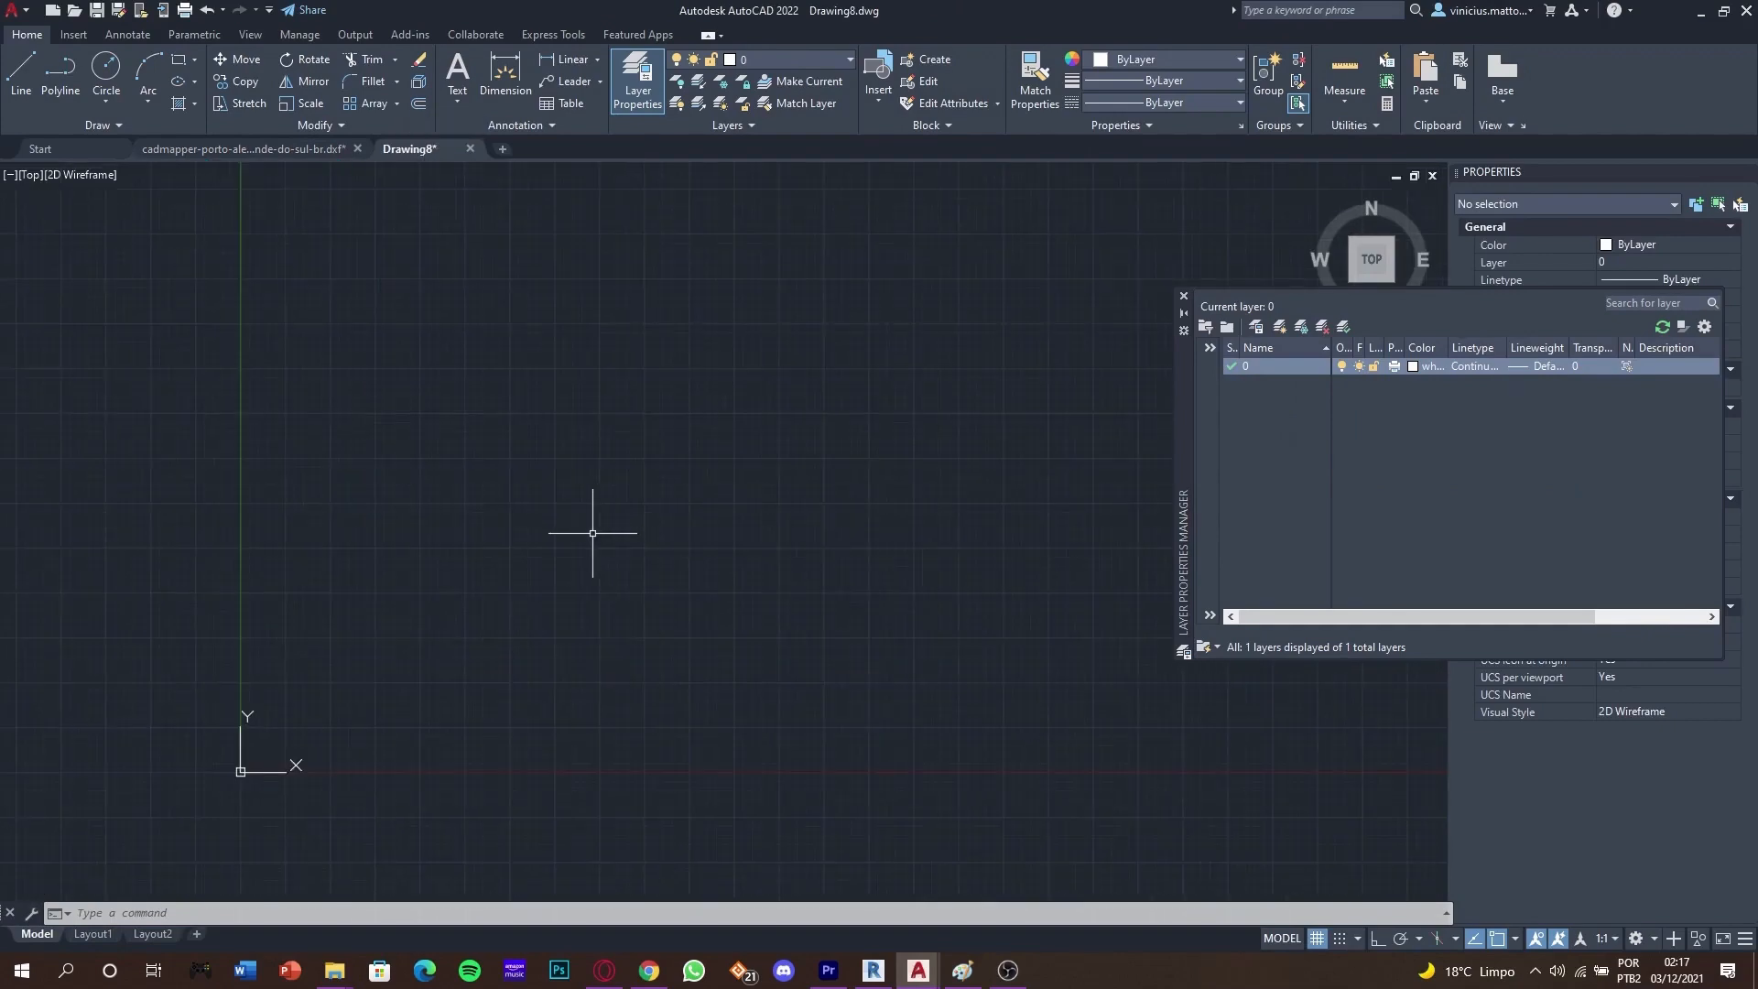
key(ctrl+v)
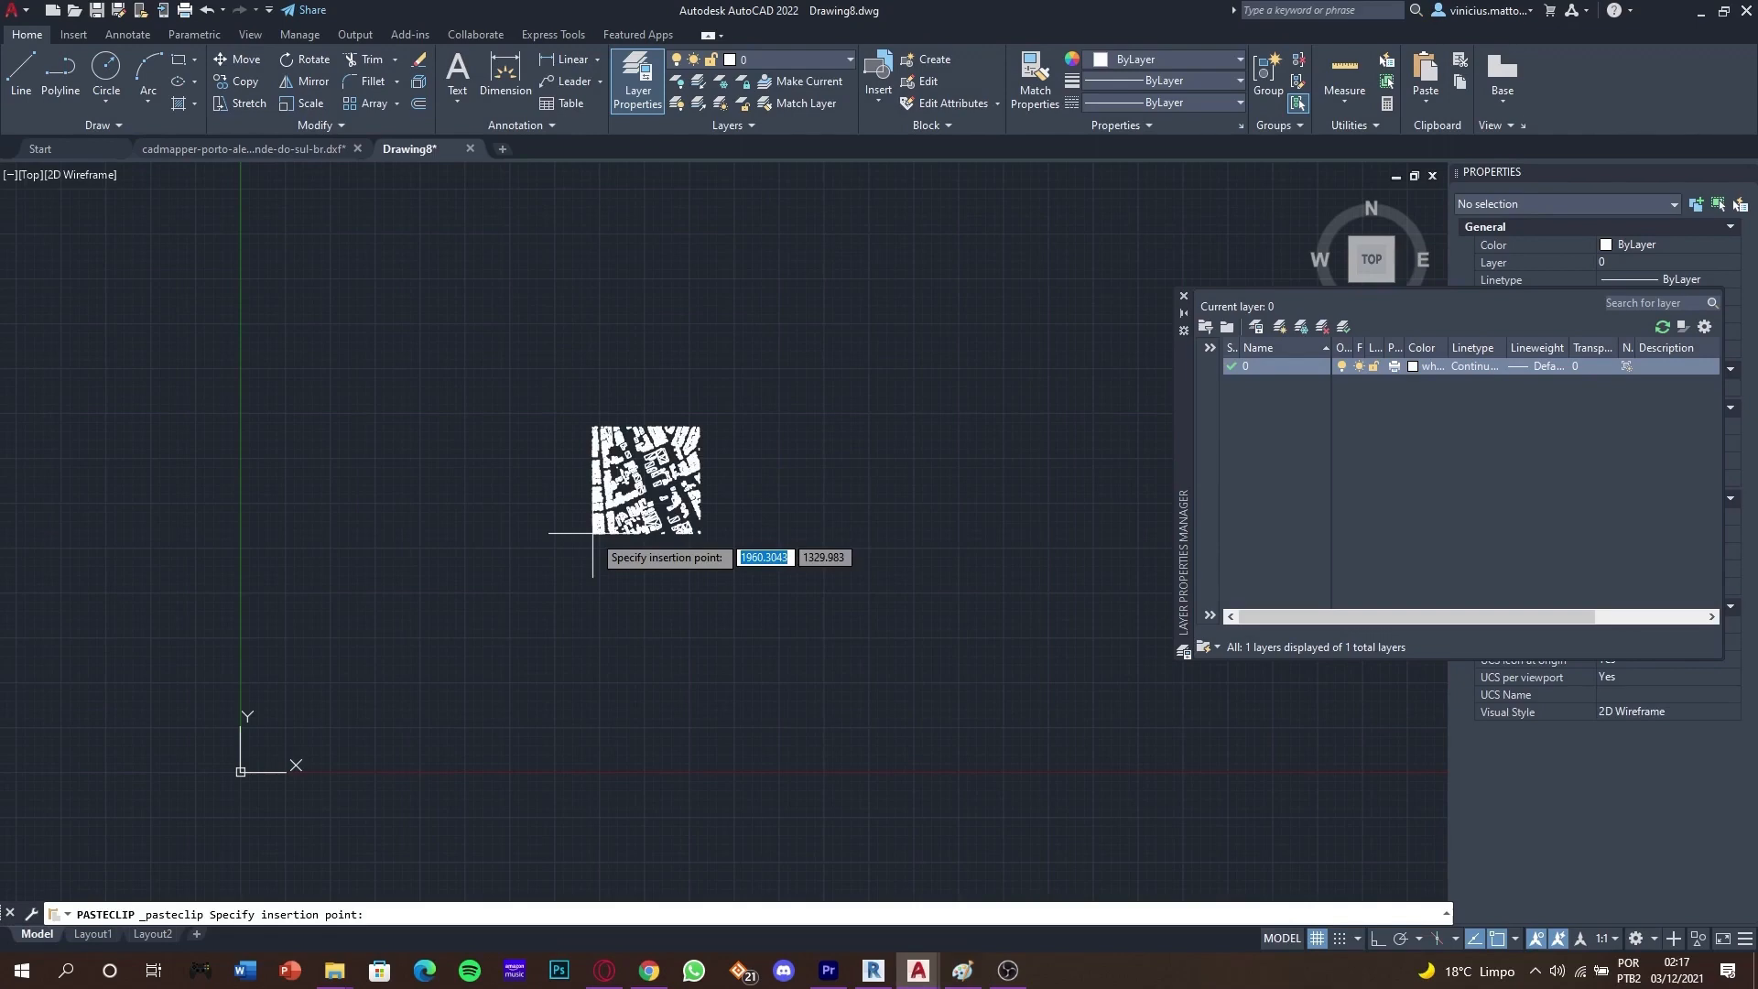
text(0)
key(Tab)
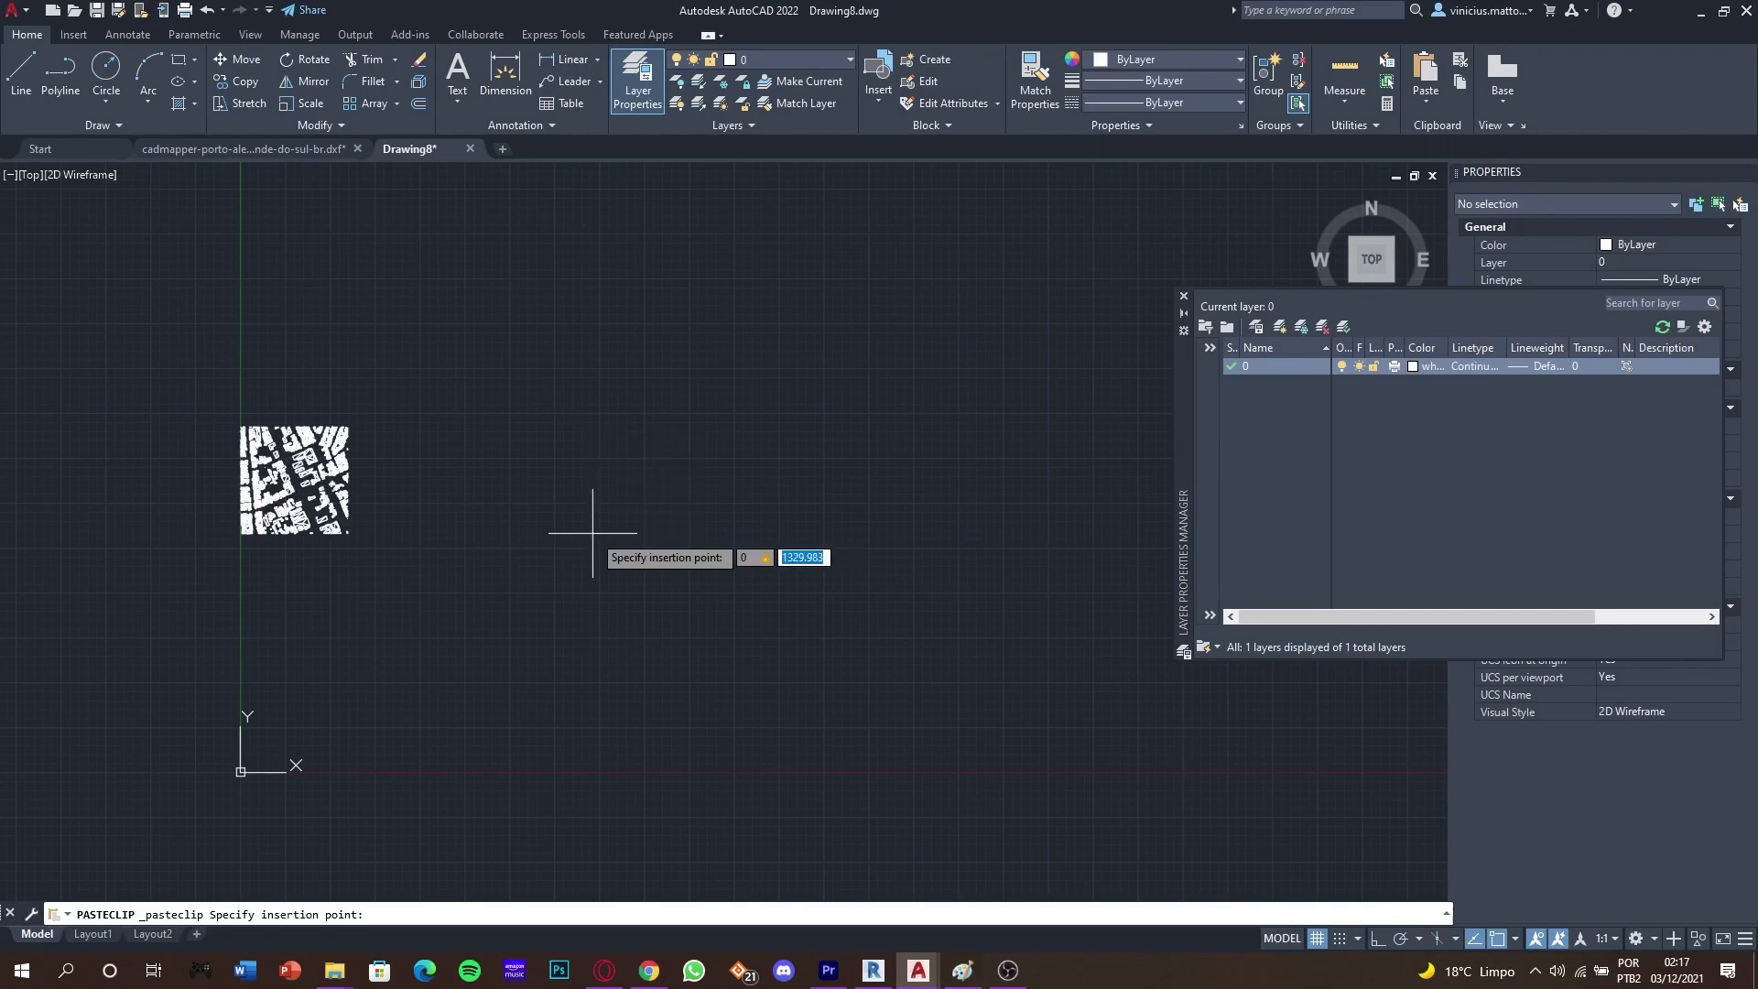
text(0)
key(Tab)
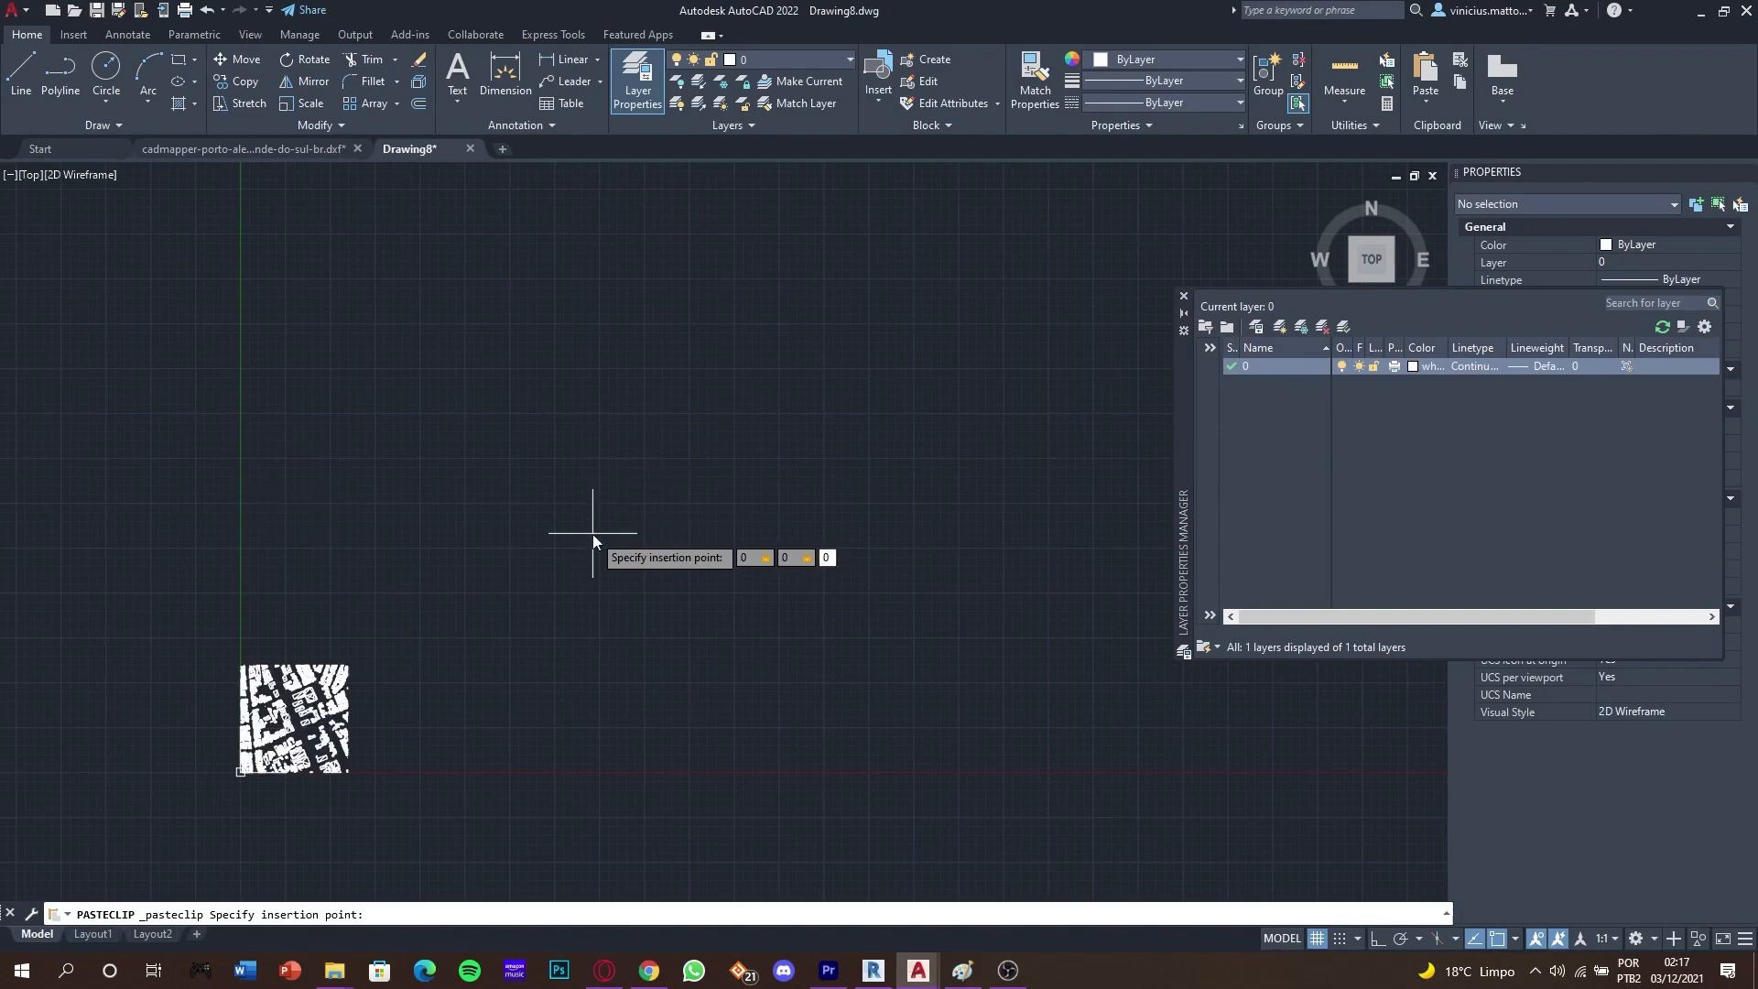
key(Return)
Set the buildings drawing's insertion scale units to meters.
scroll(226, 733, up, 8)
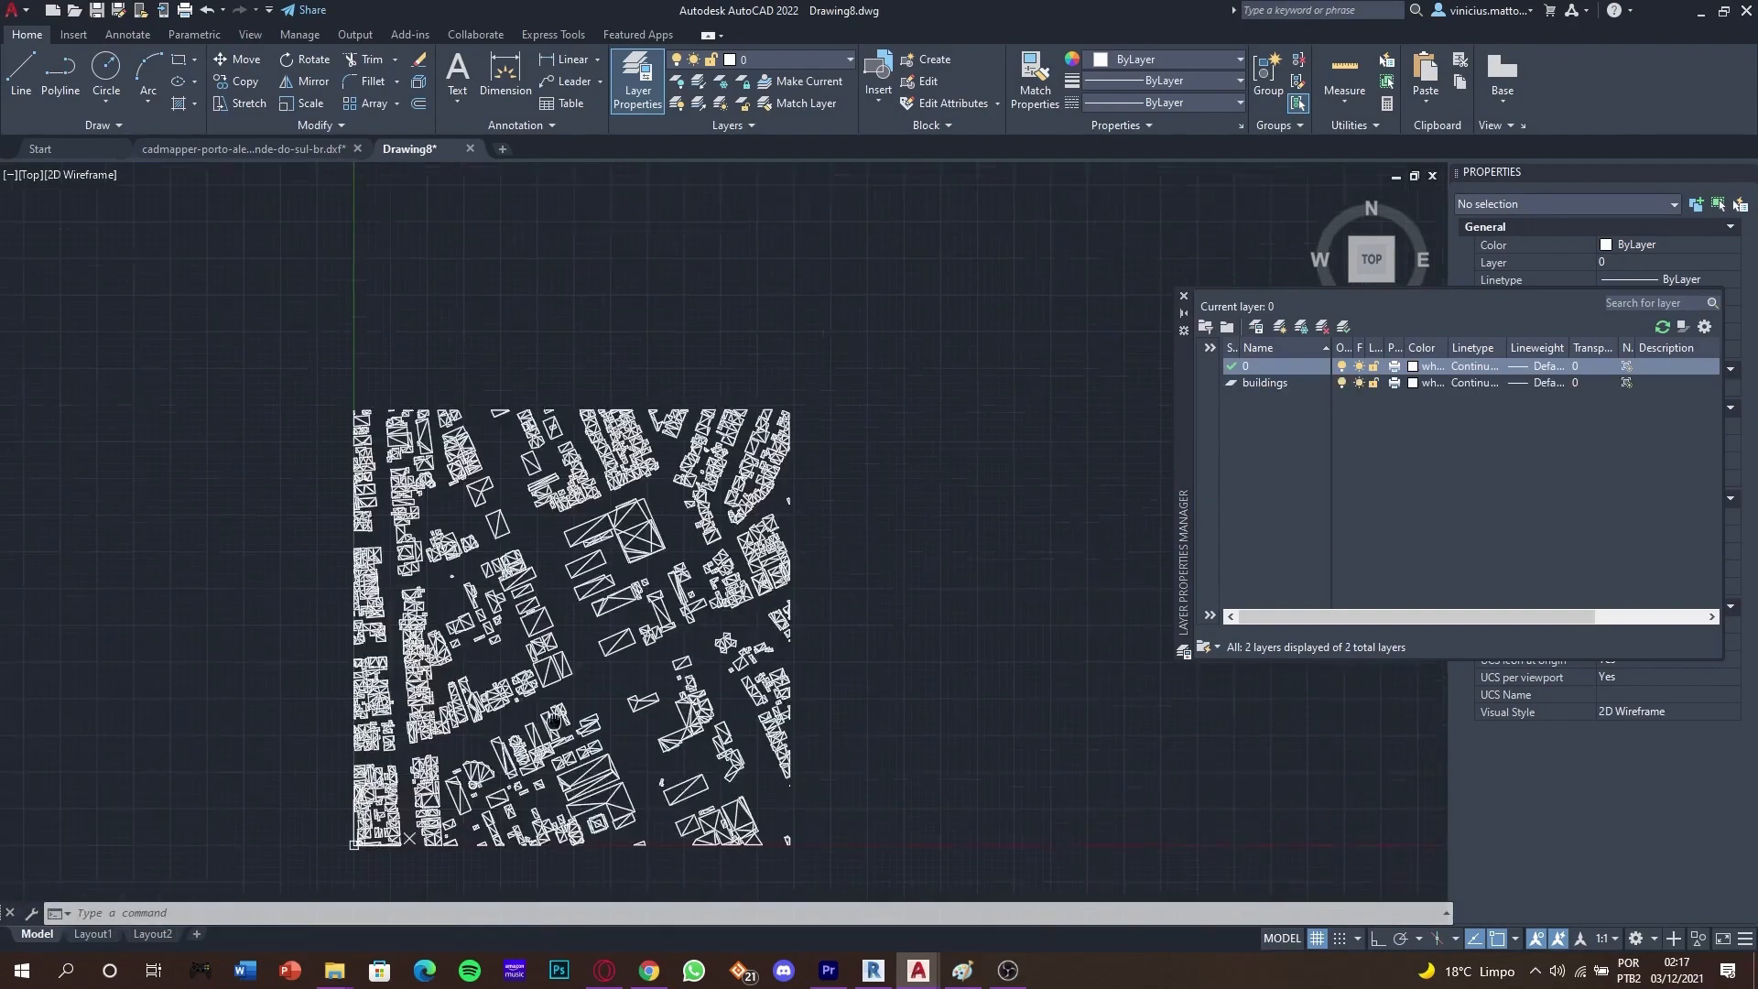
scroll(657, 712, down, 3)
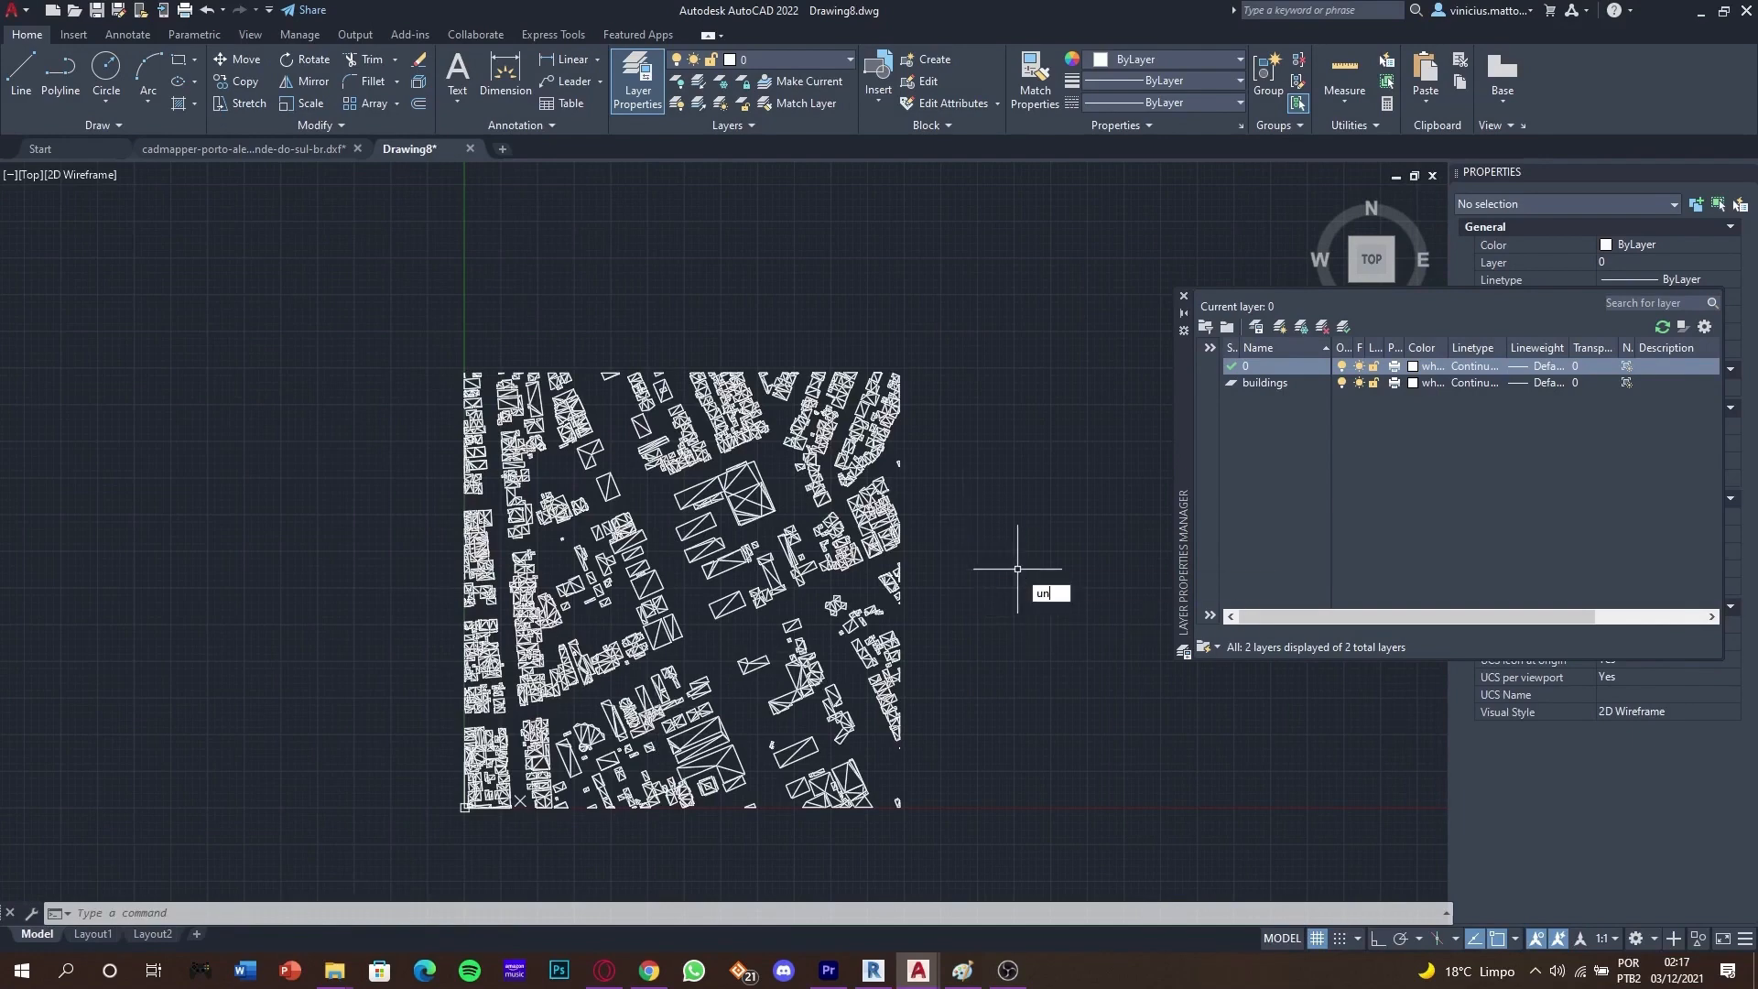
key(Return)
click(797, 482)
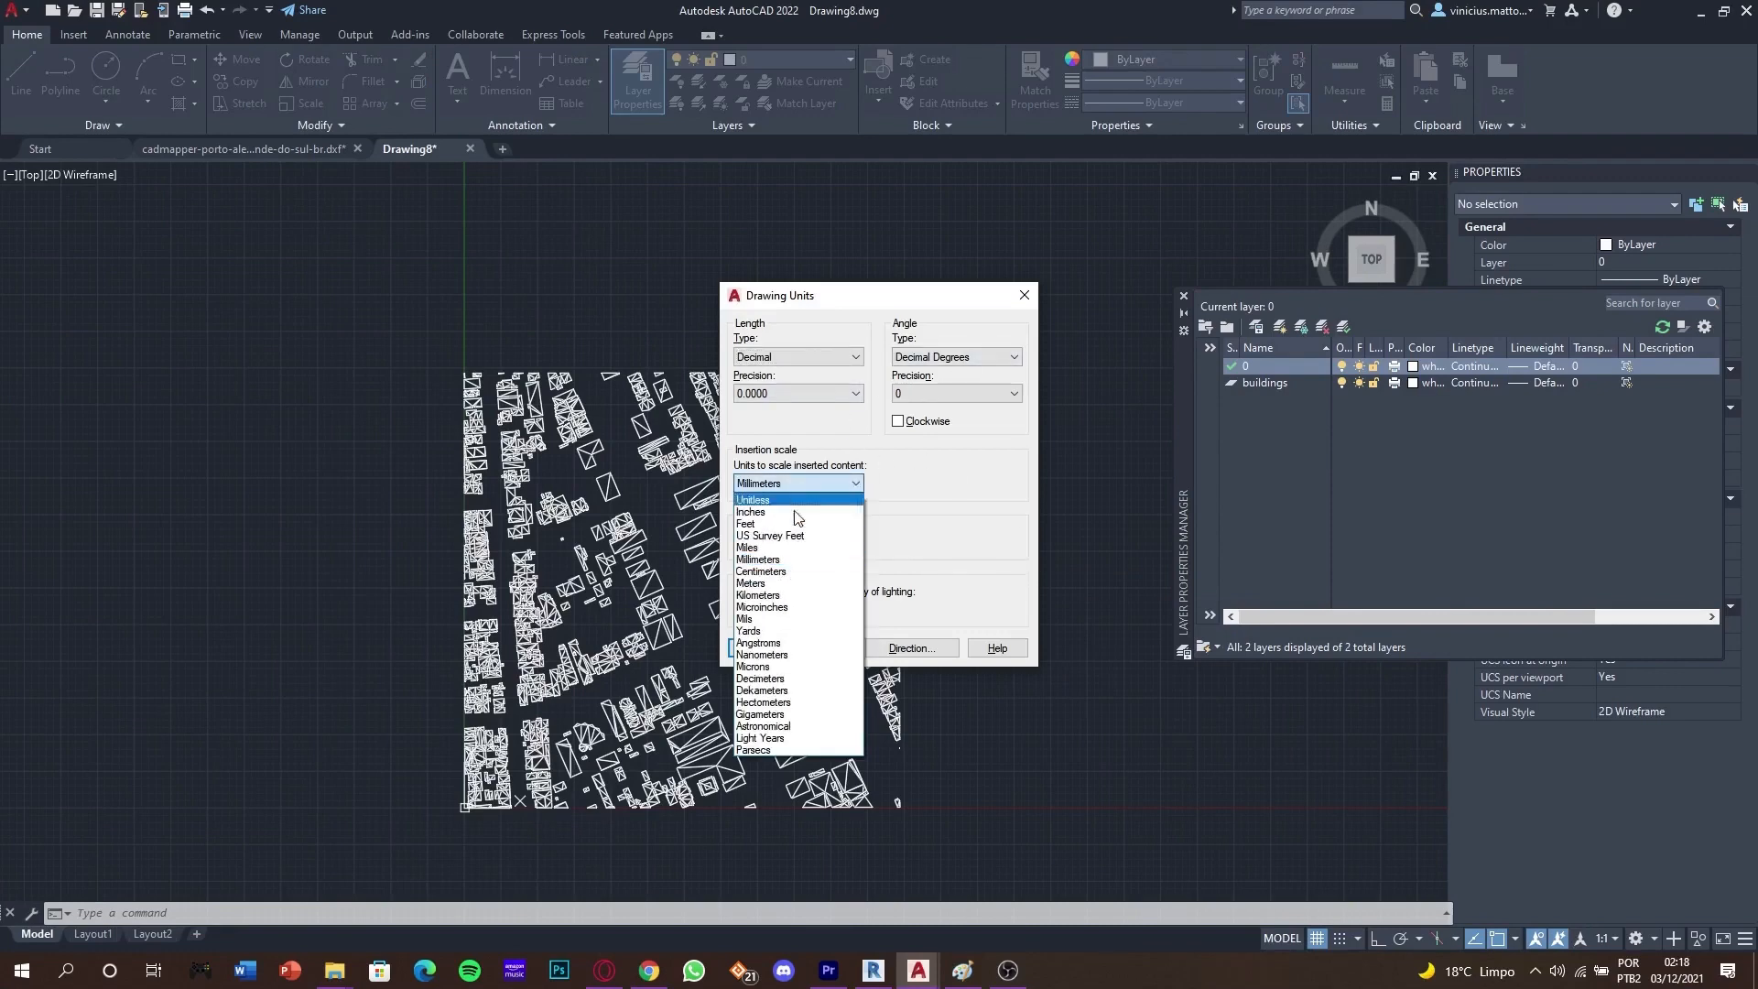
click(764, 588)
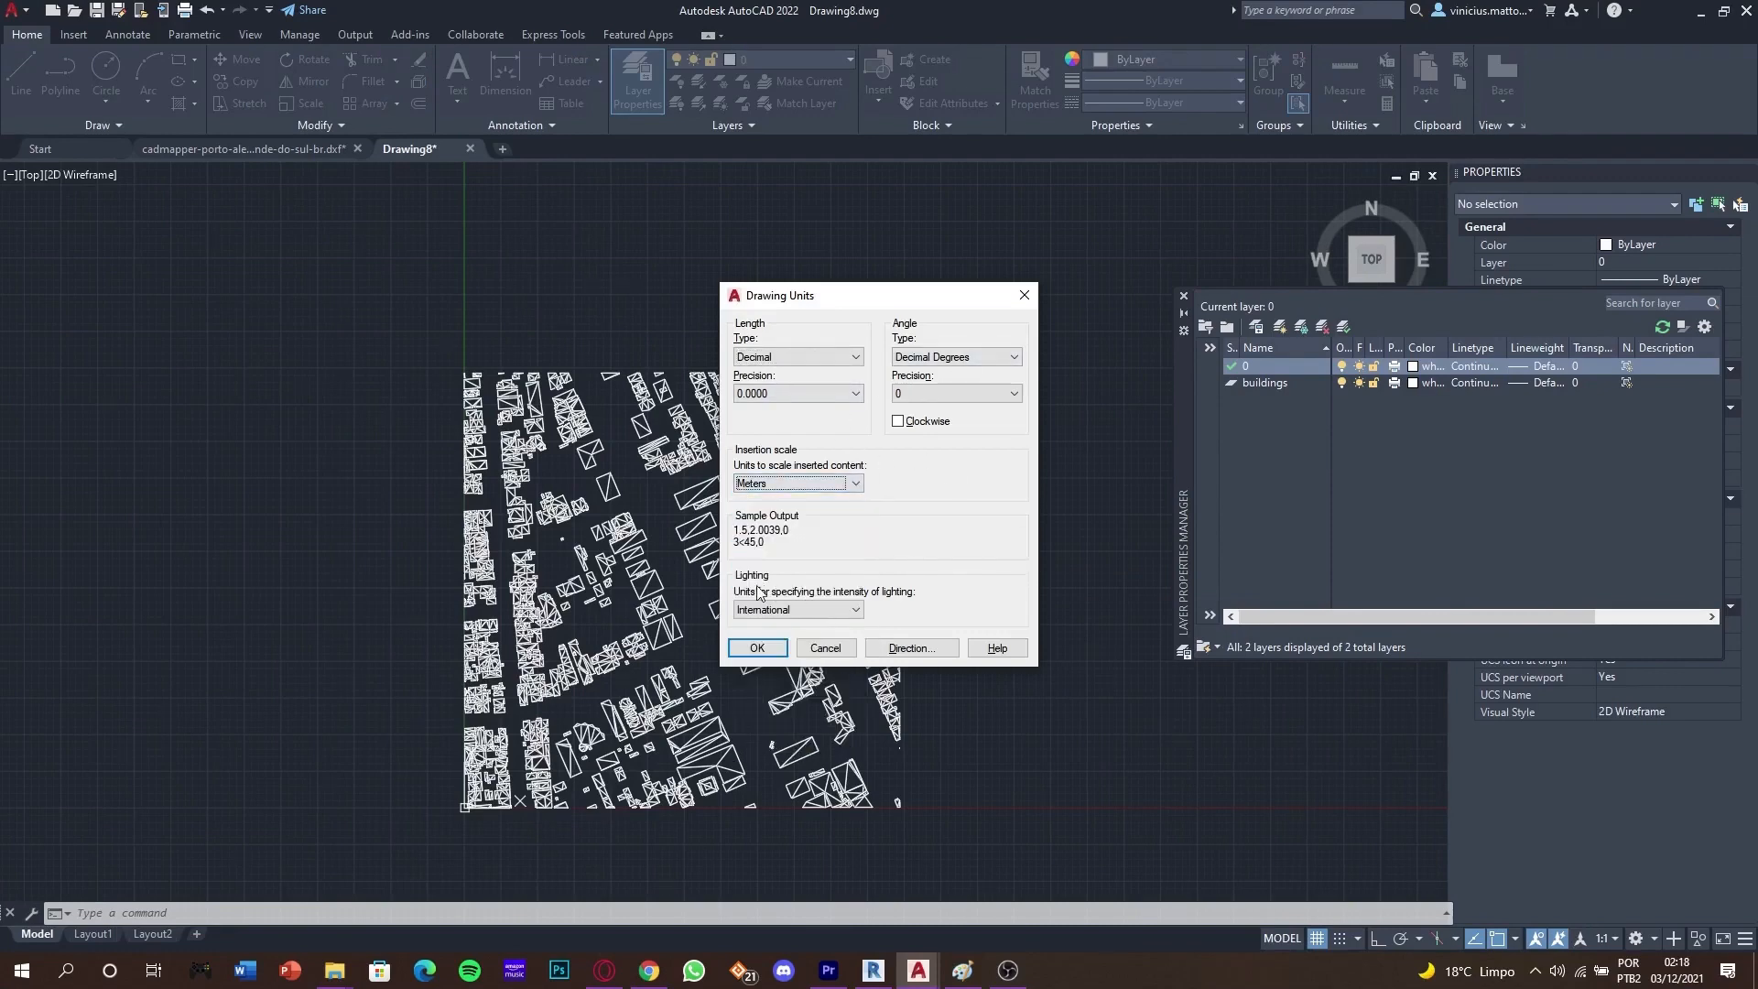
click(758, 649)
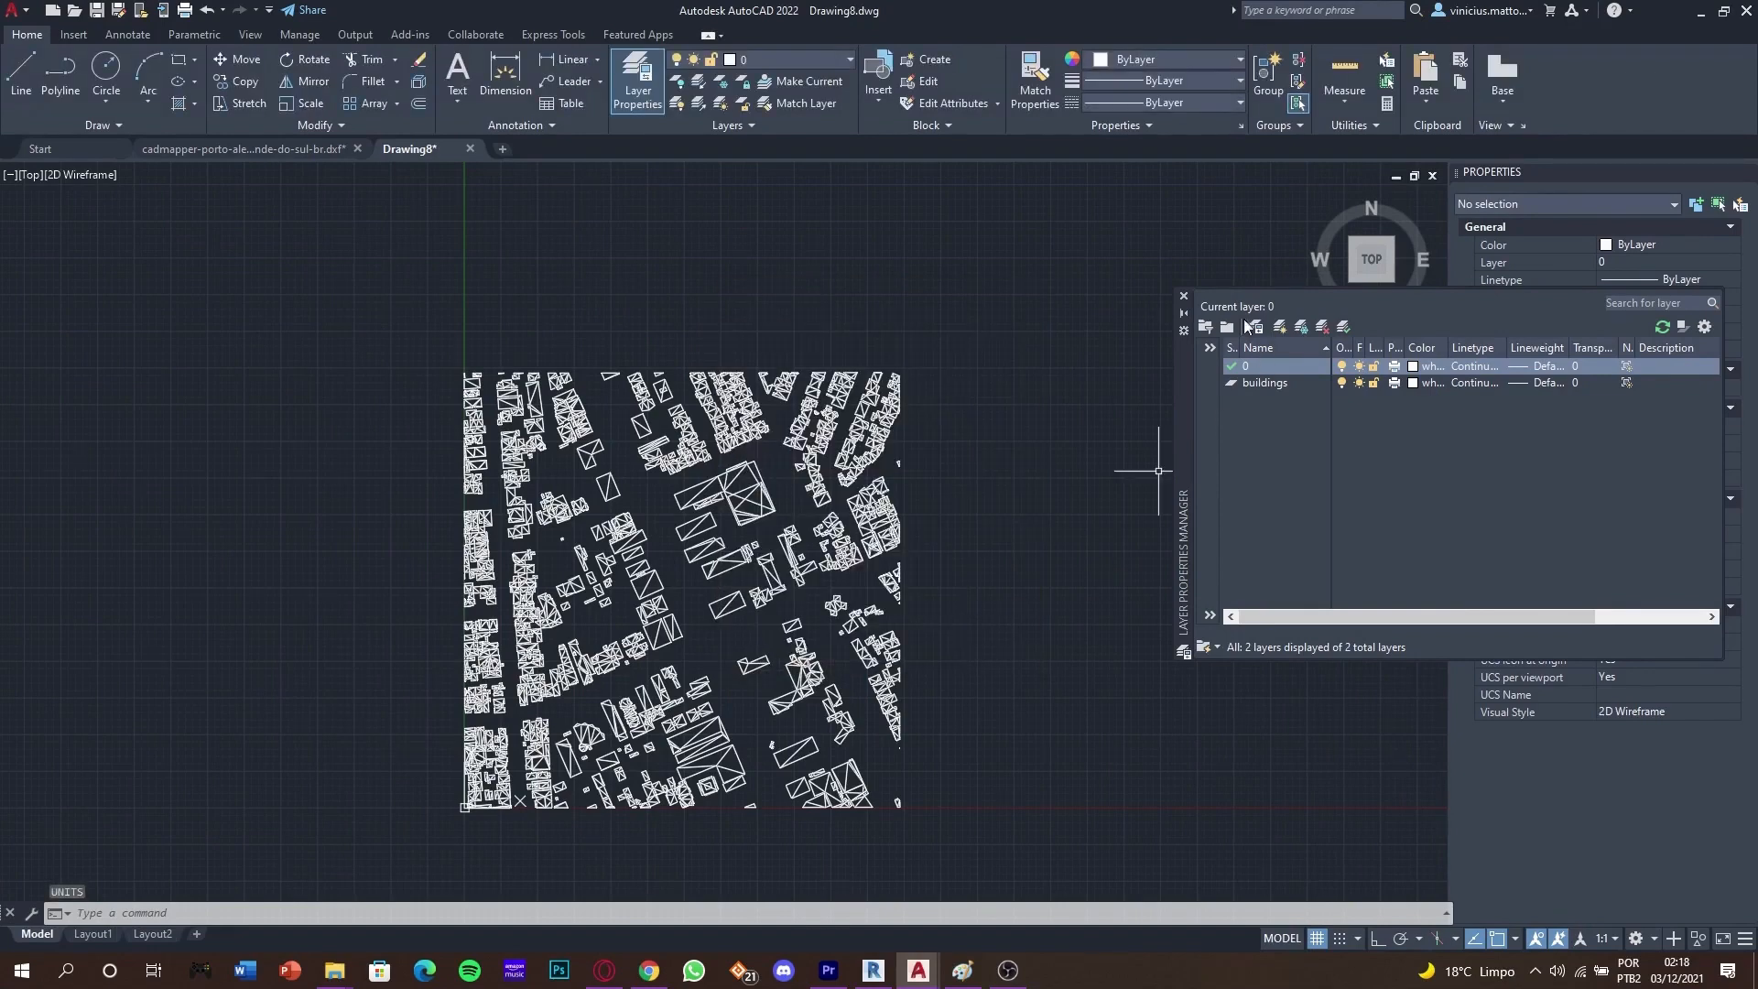
Save the buildings drawing as POA_Edificações in the POA folder.
drag(1174, 390, 1163, 336)
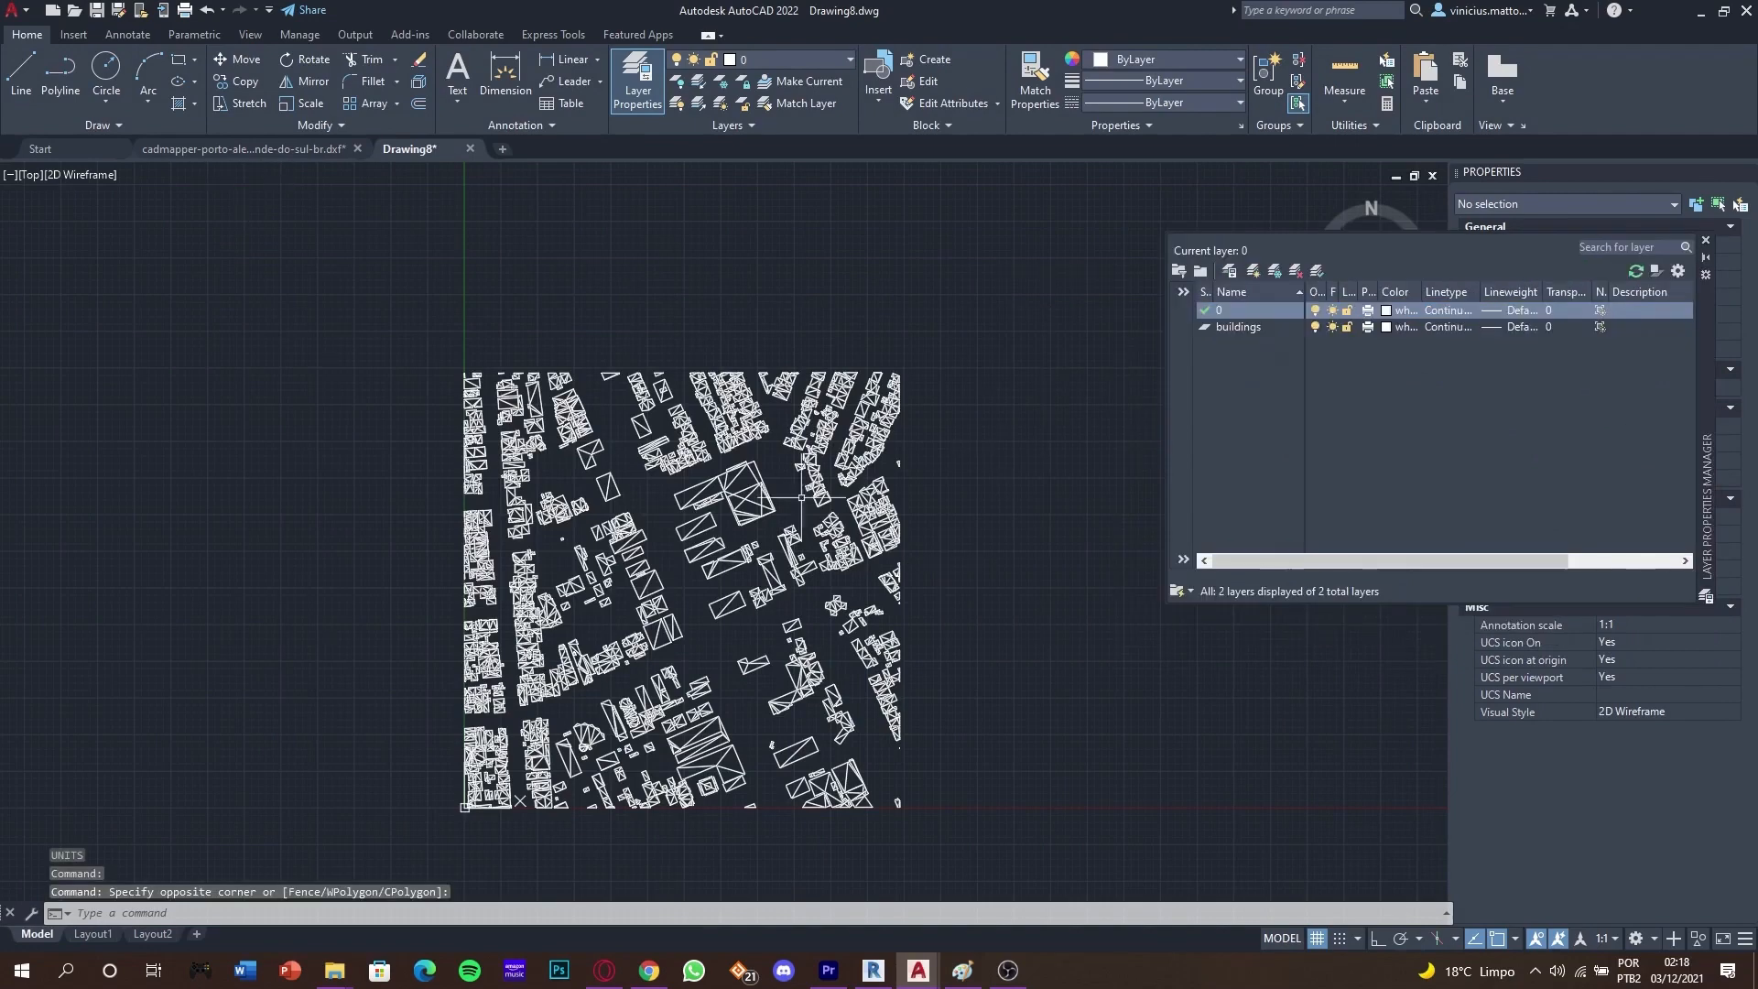
click(10, 11)
click(68, 240)
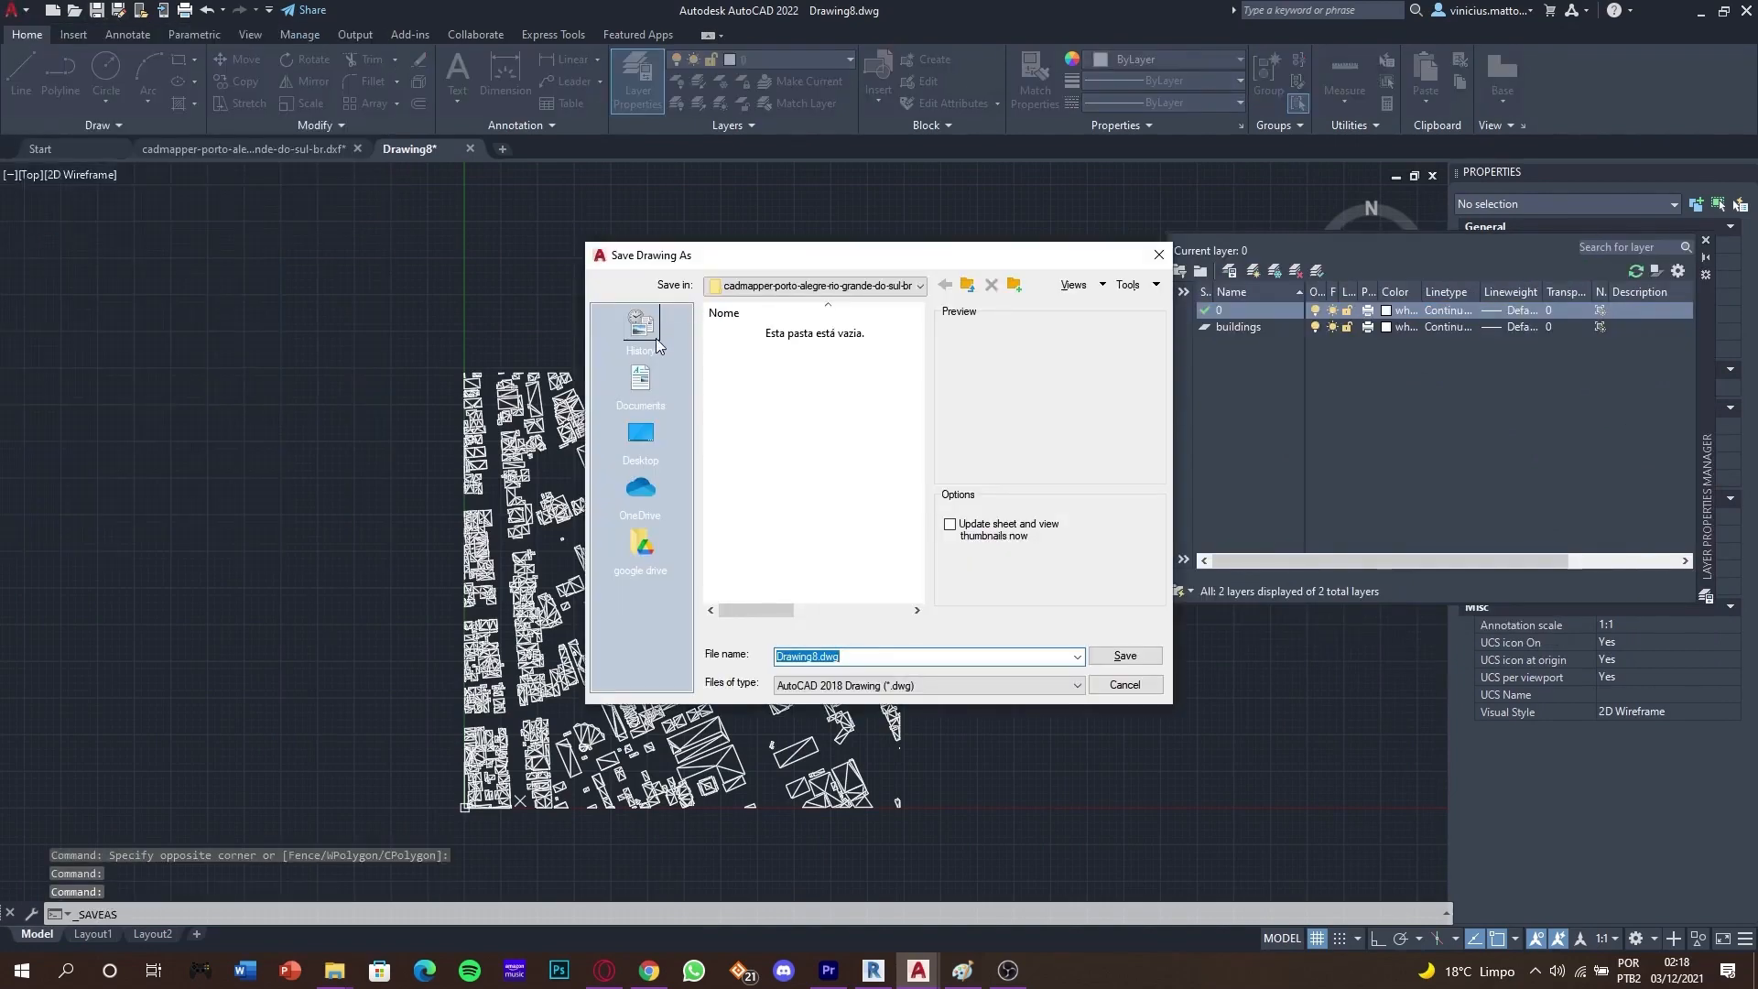
click(965, 285)
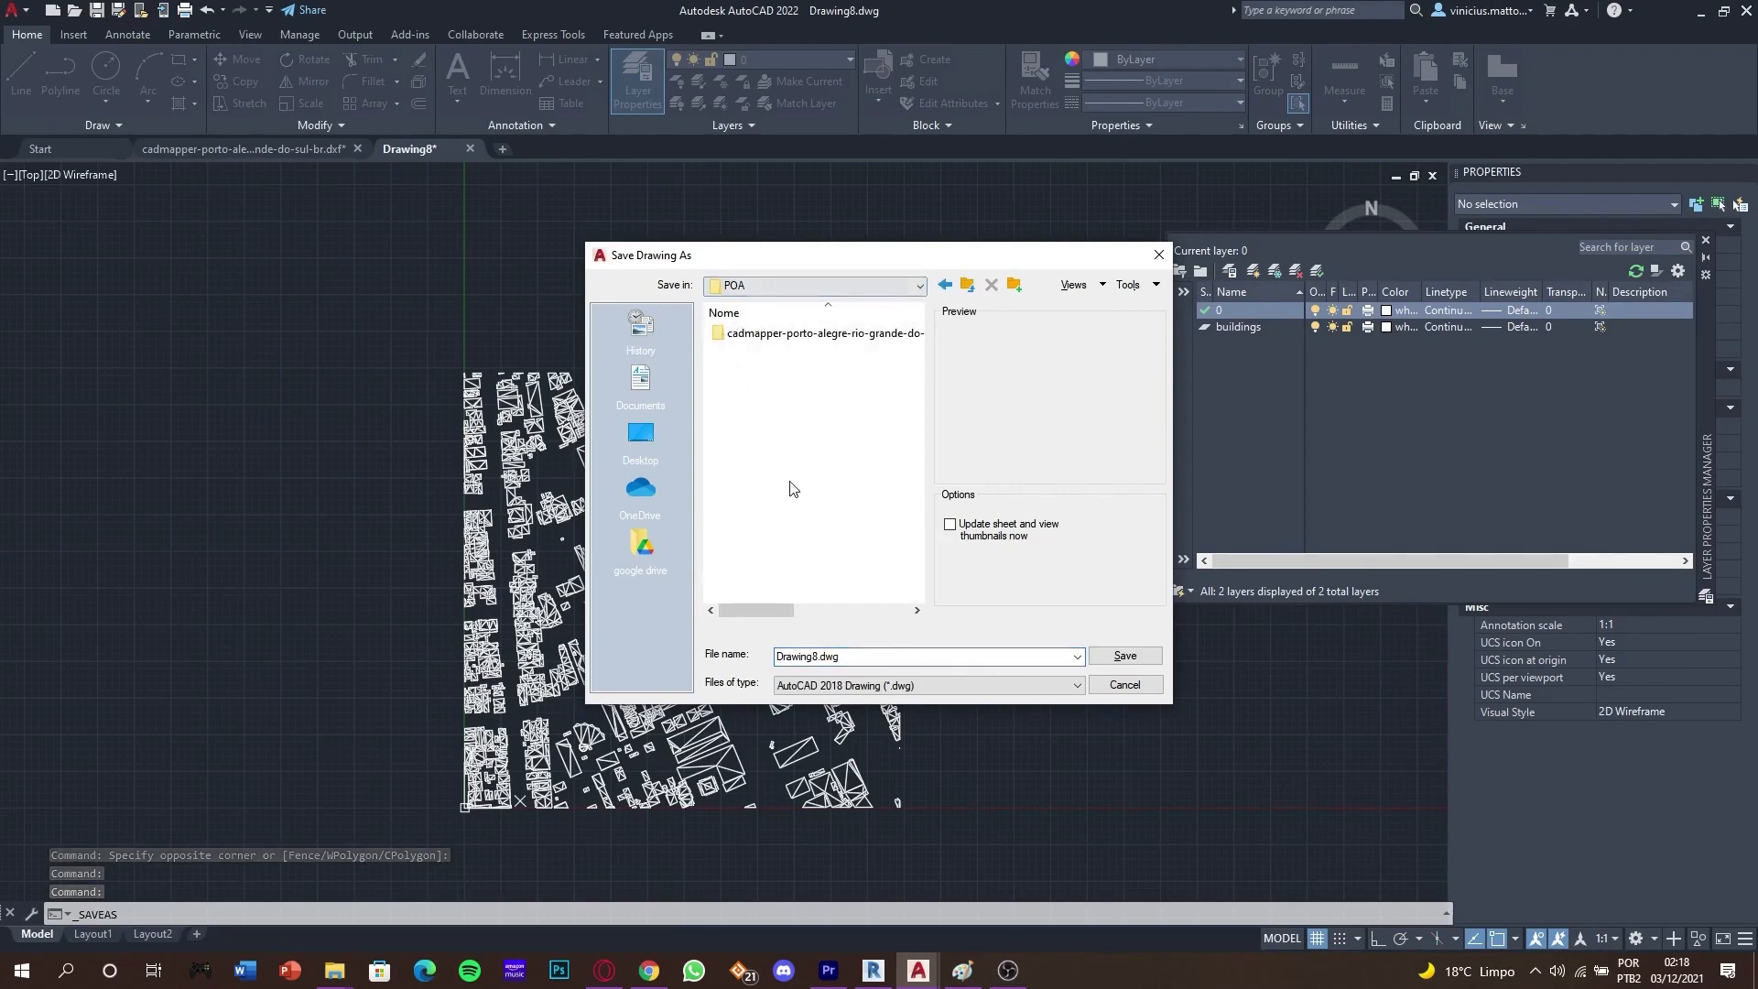
double_click(865, 663)
text(POA_Edif)
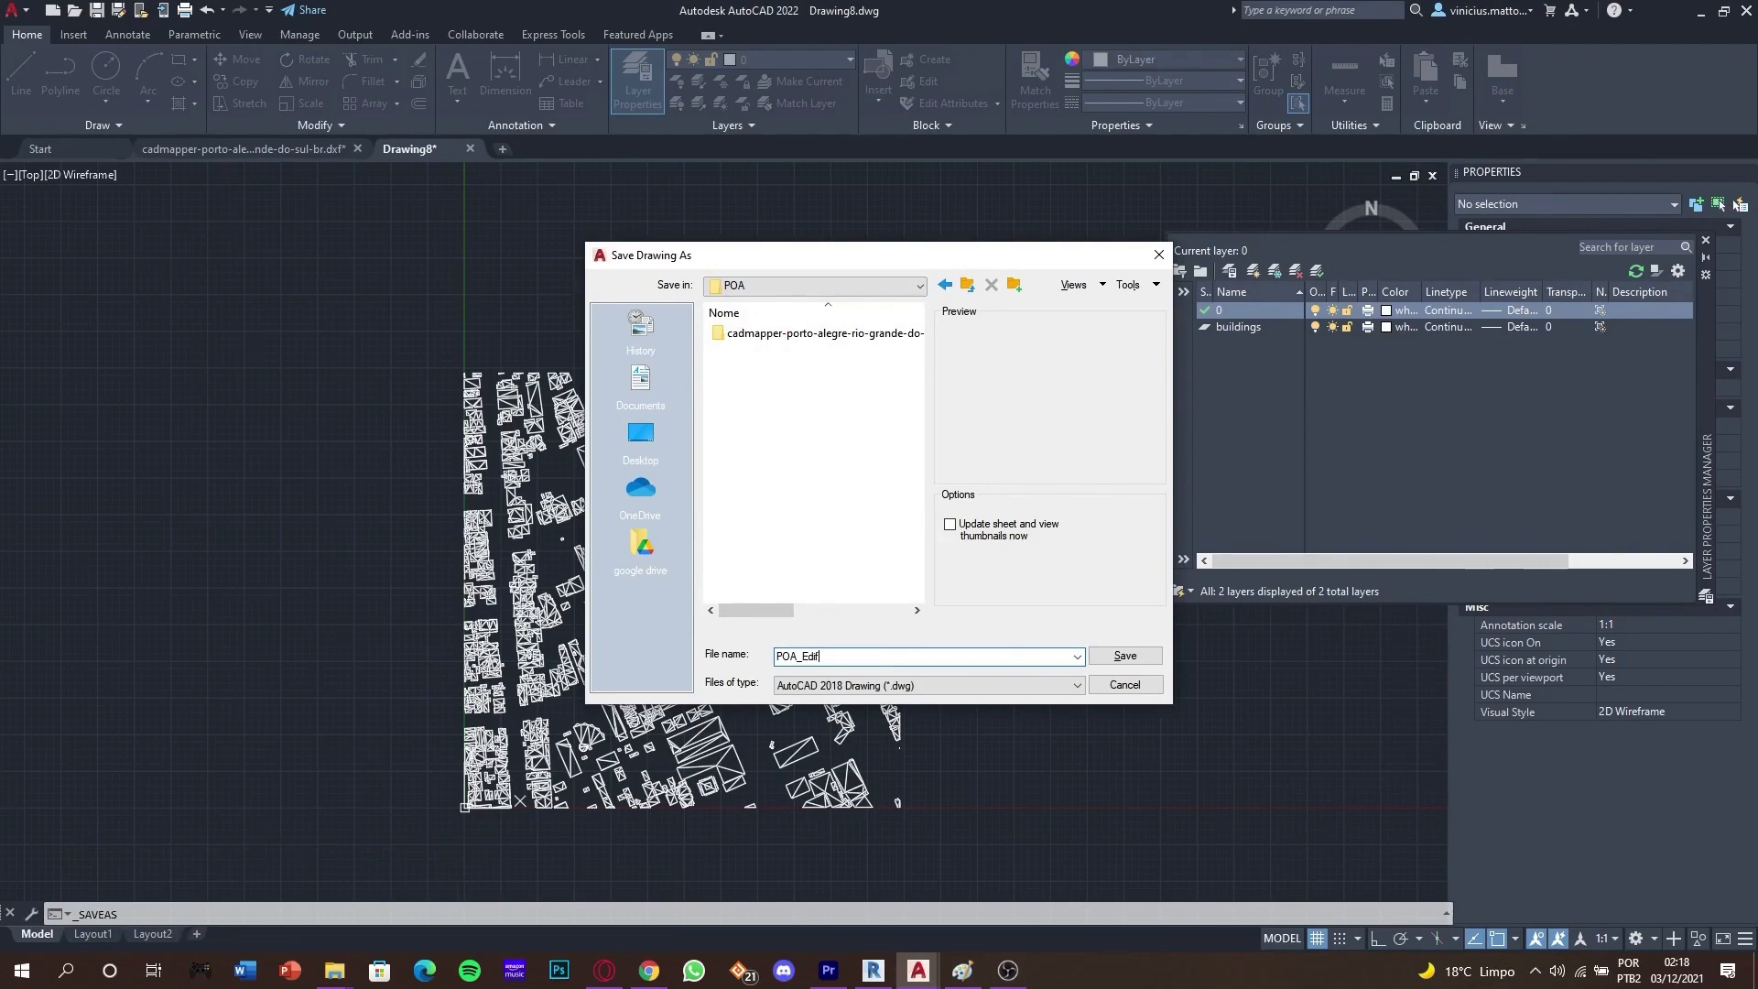
text(icações)
key(Return)
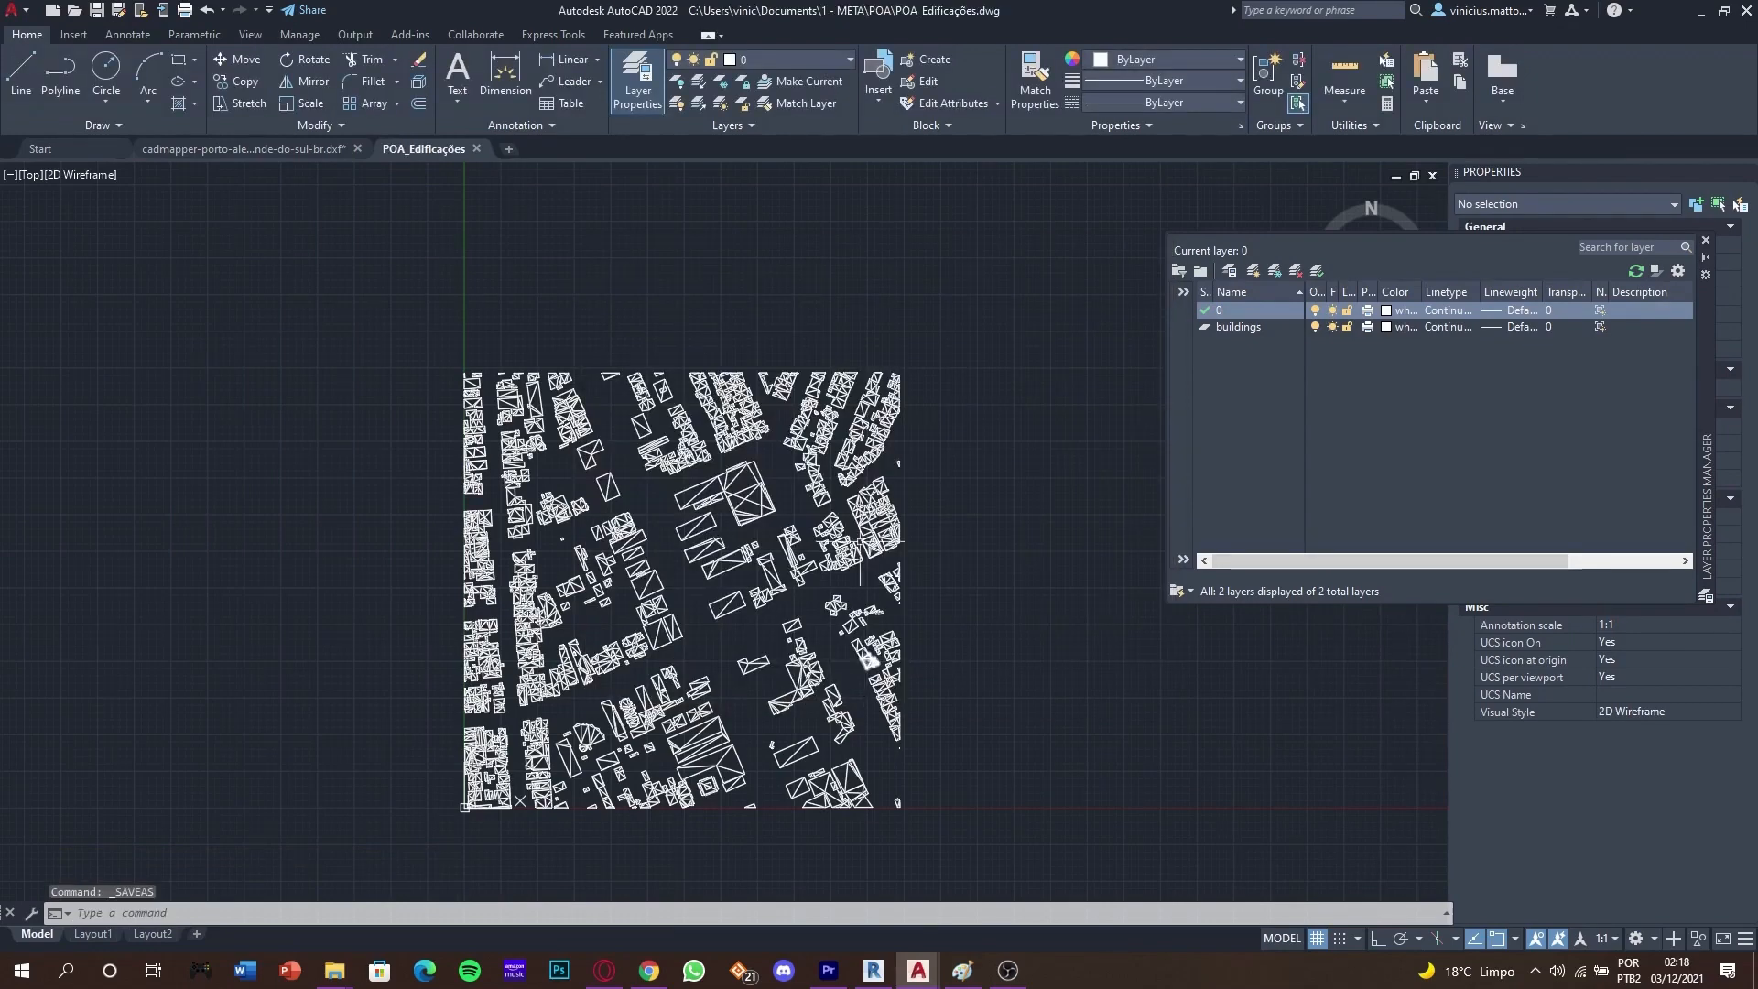
Return to the cadmapper source drawing, thaw the contours layer, make it current and freeze buildings.
click(243, 148)
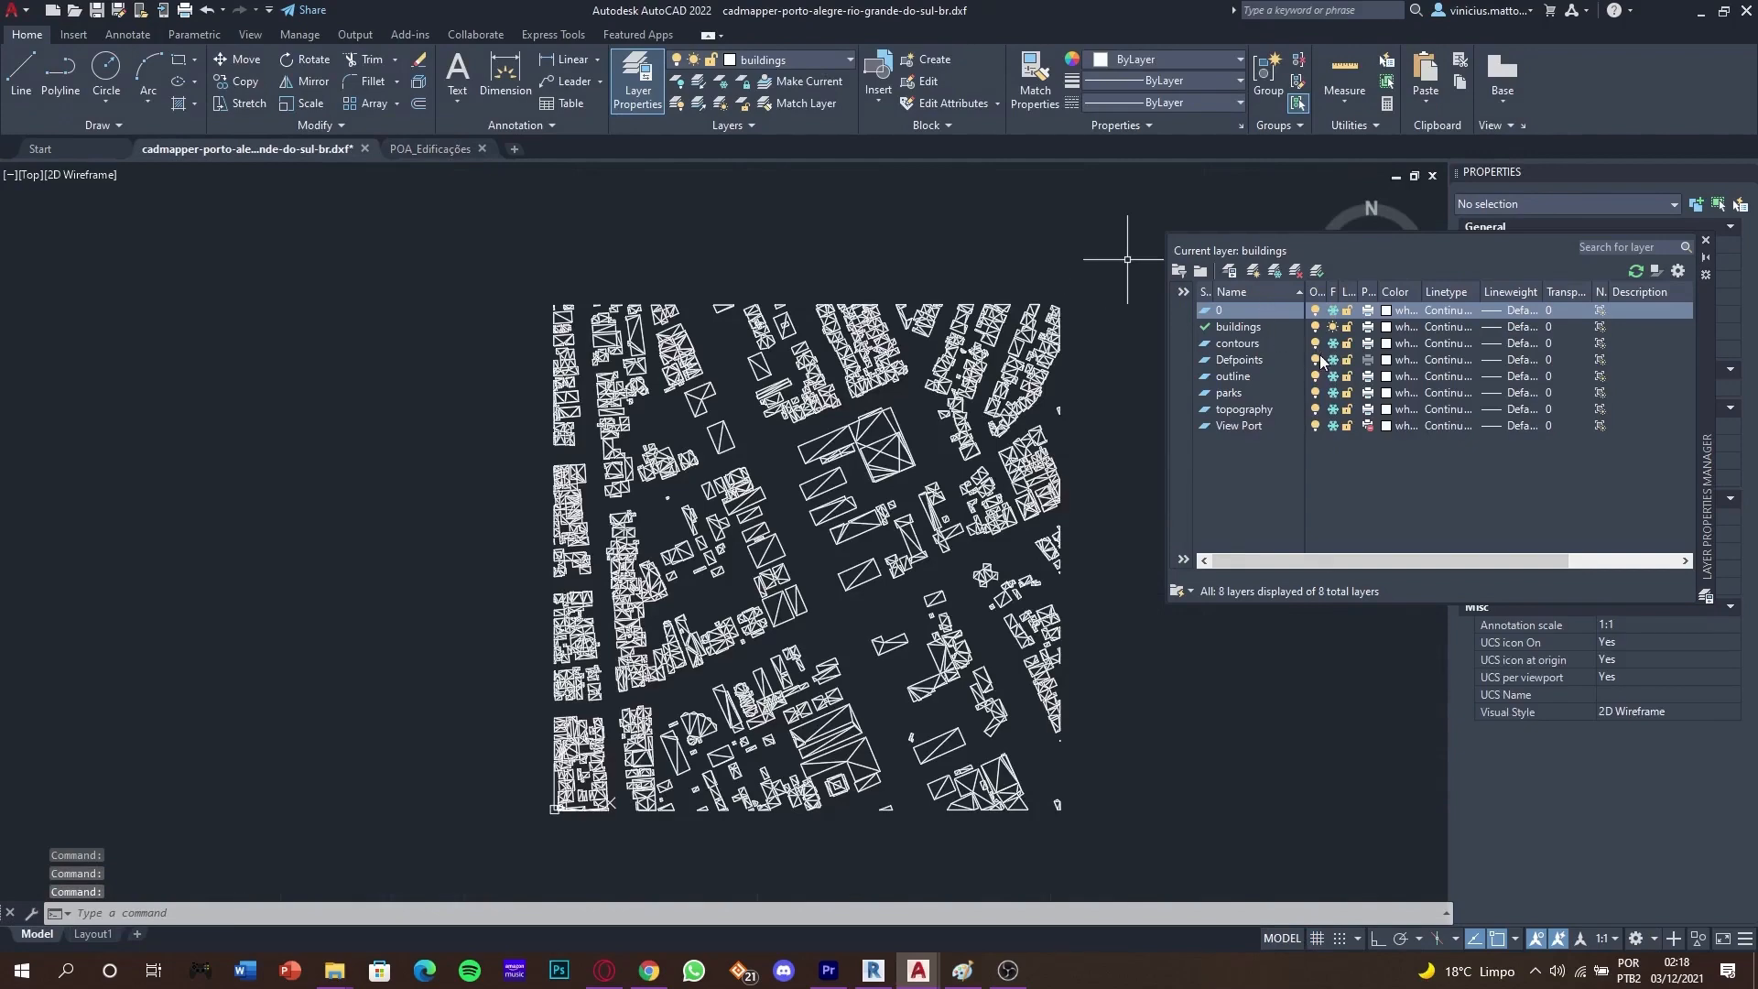
double_click(1236, 346)
click(990, 524)
click(1332, 343)
double_click(1238, 344)
click(1333, 327)
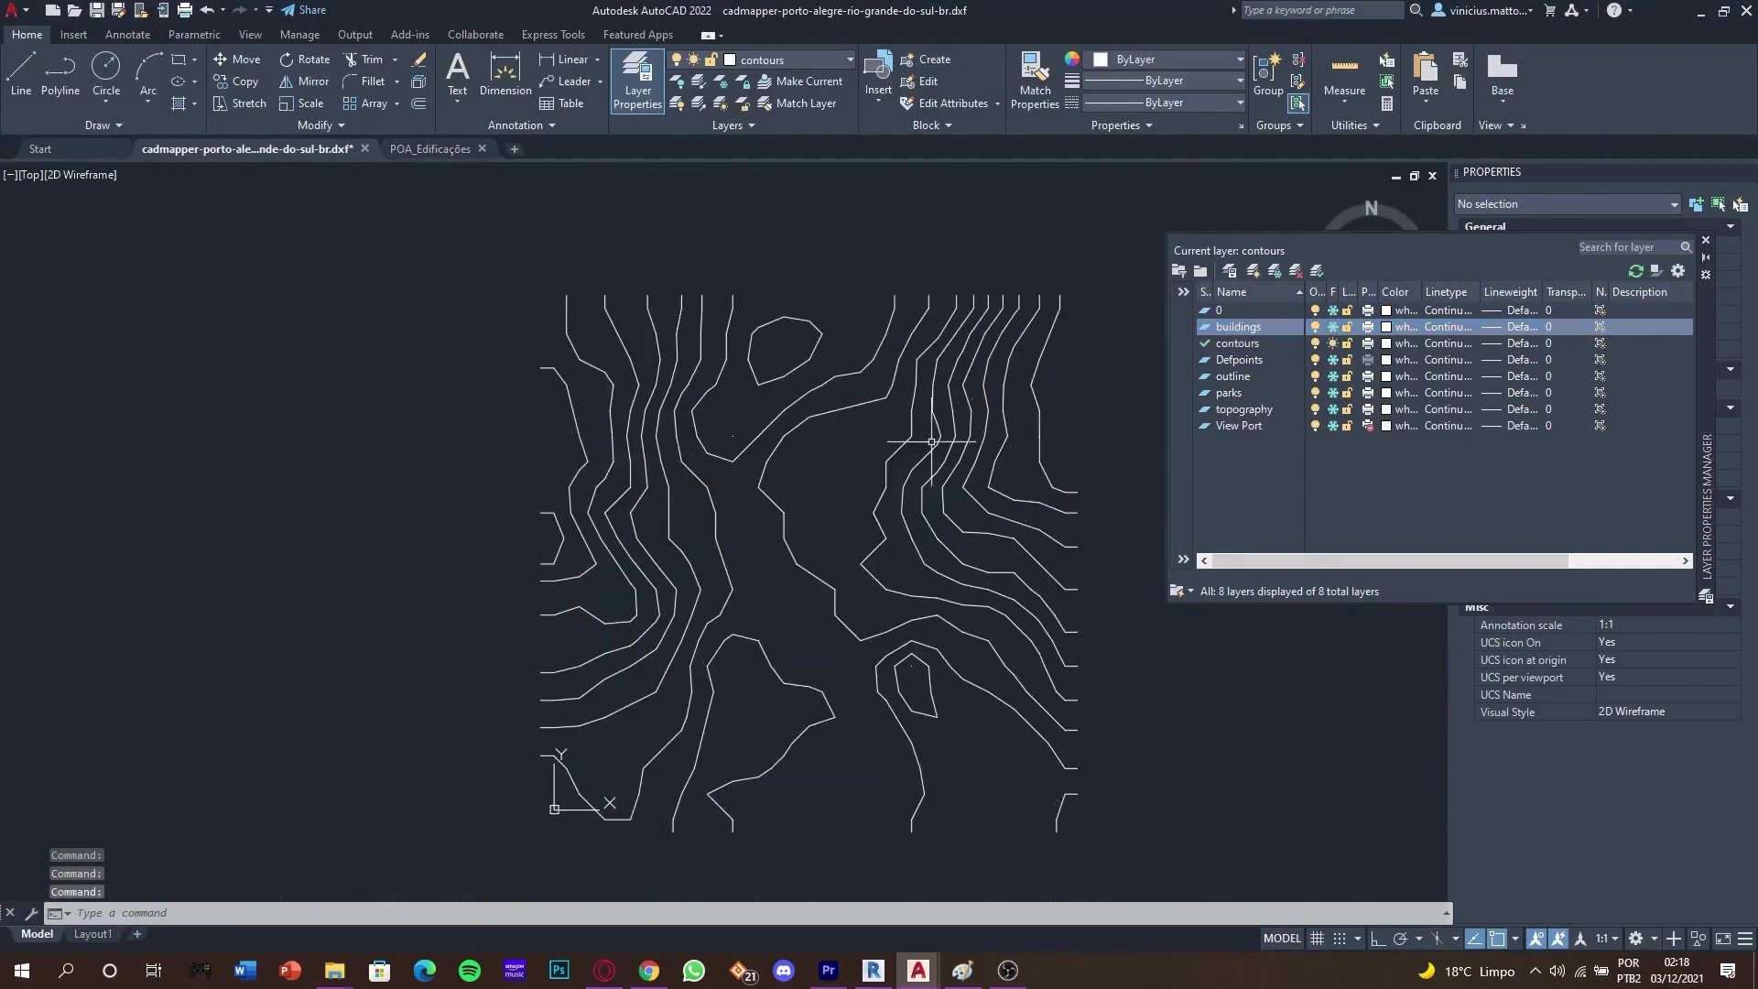
Copy all the contour lines to the clipboard with the base point at 0,0,0.
key(ctrl+shift+c)
text(0,0,0)
key(Return)
text(all)
key(Return)
key(Return)
Start a new drawing and paste the copied contours at insertion point 0,0,0.
click(515, 149)
click(617, 474)
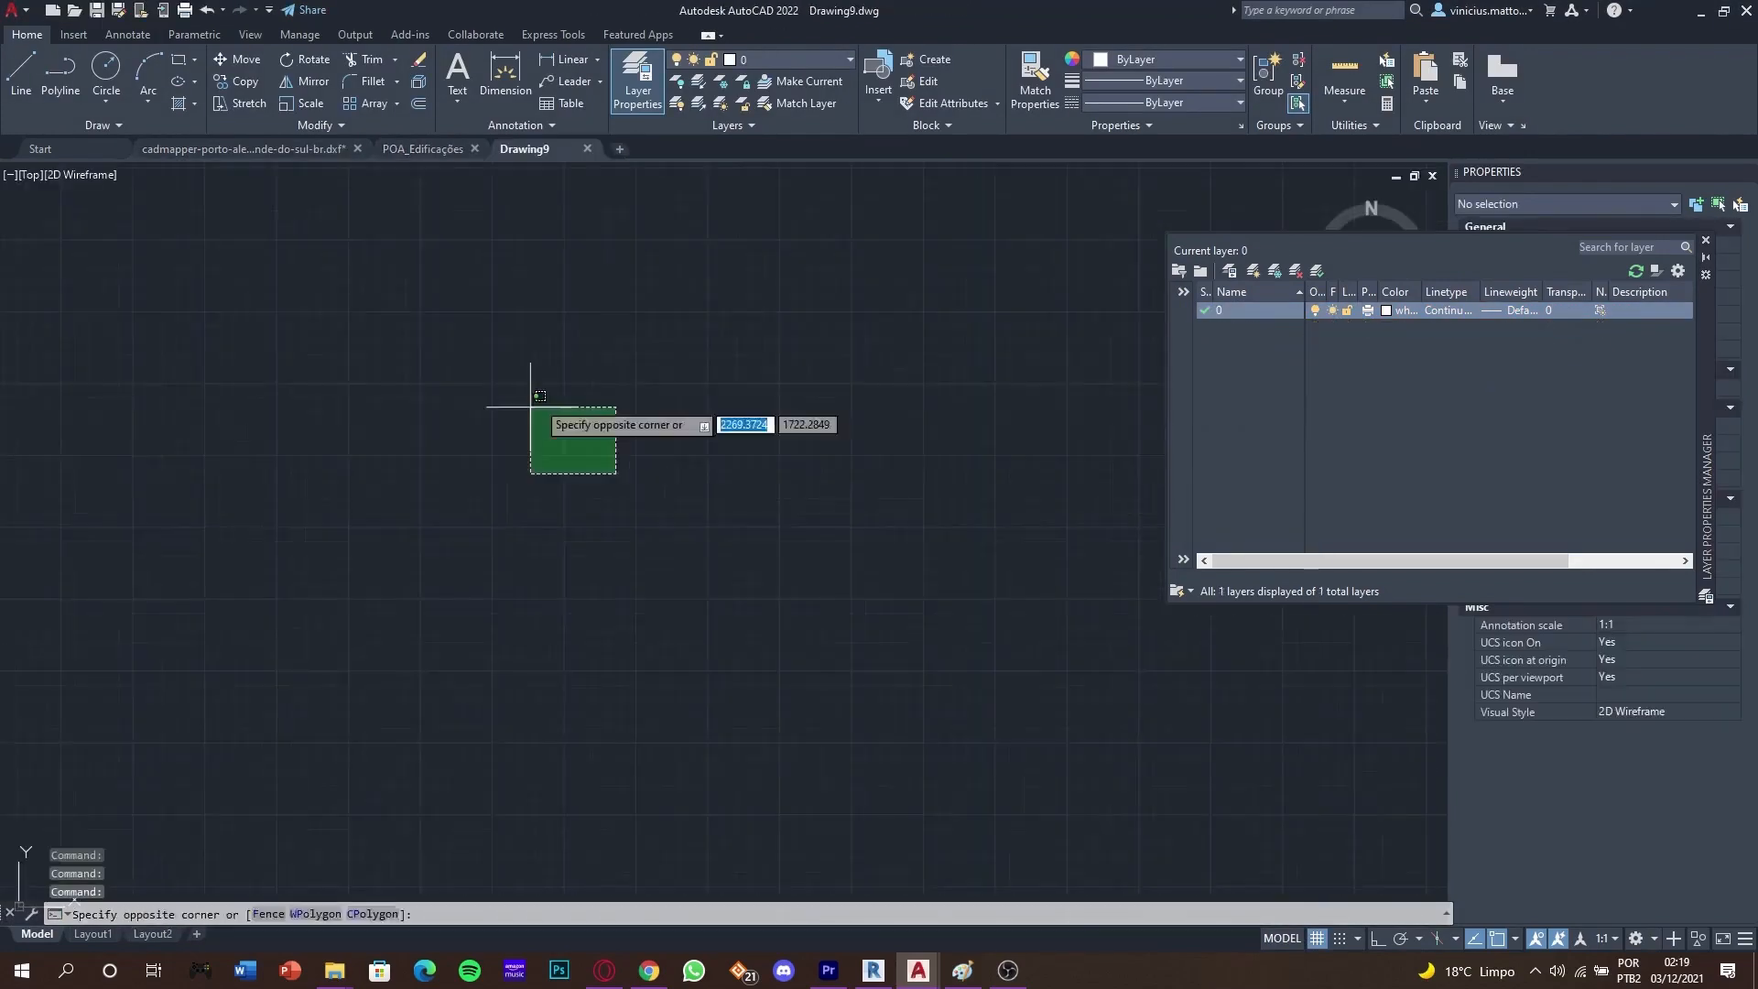
click(534, 408)
key(ctrl+v)
text(0,0,0)
key(Return)
scroll(785, 632, up, 2)
Set the contours drawing's insertion scale units to meters.
text(un)
key(Return)
click(795, 479)
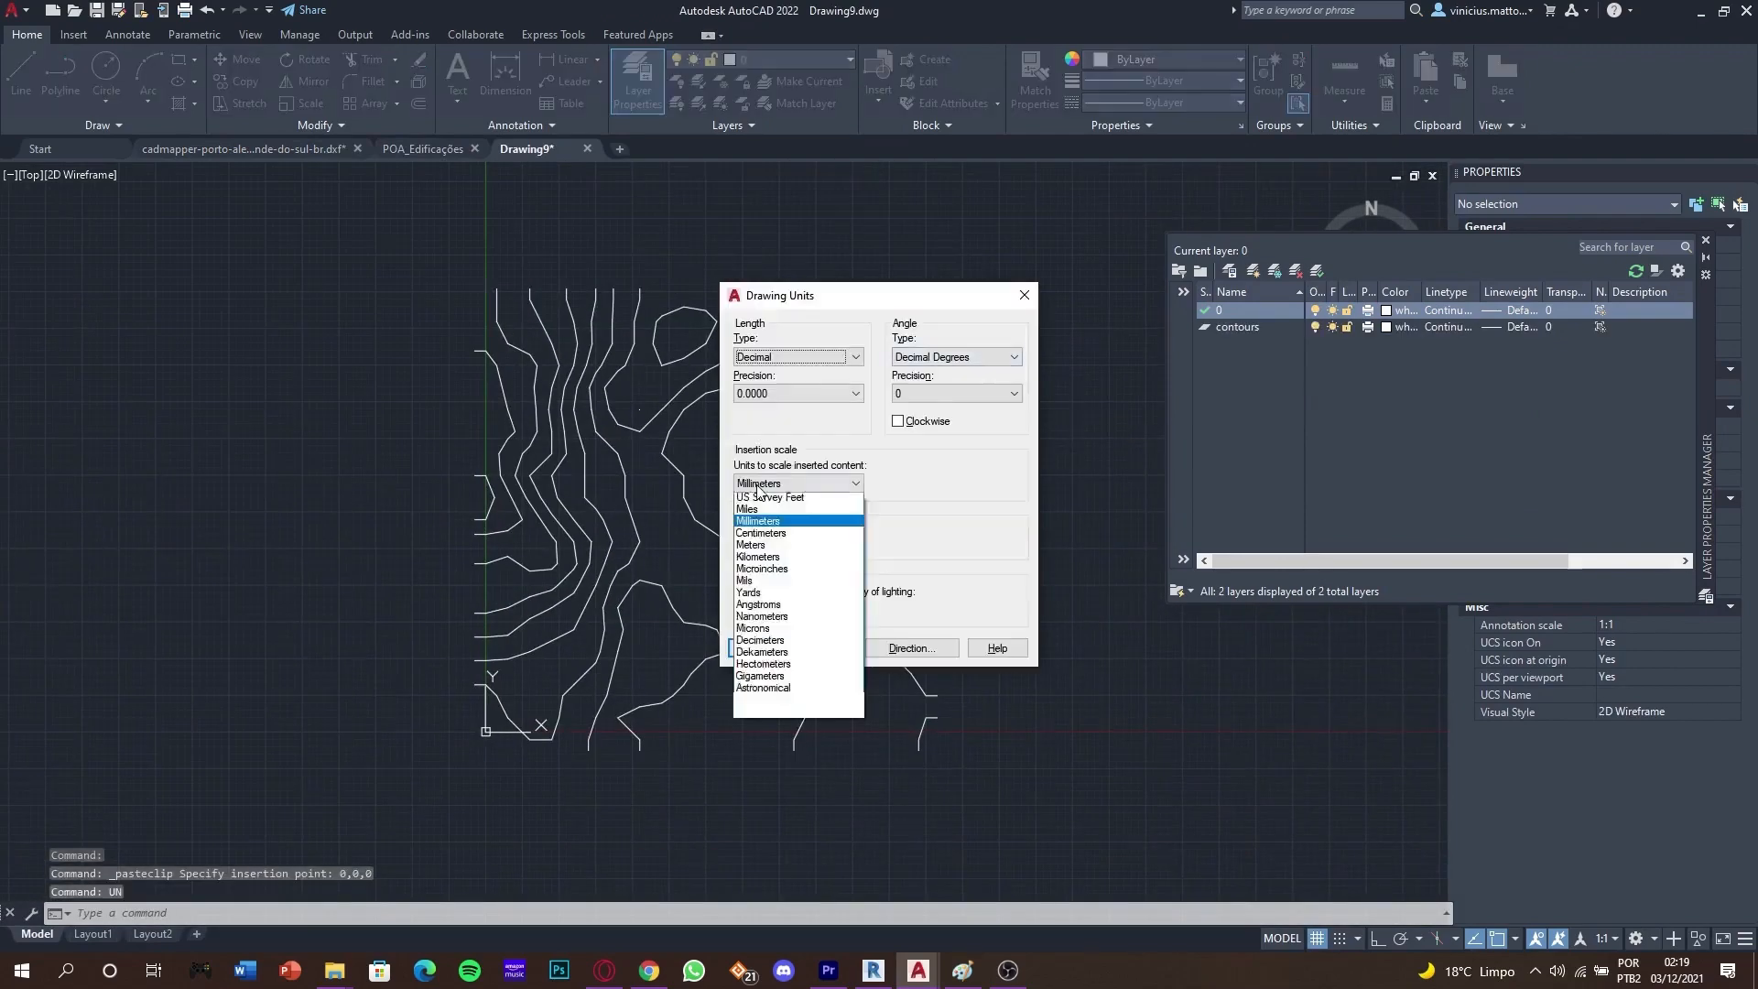
click(779, 545)
click(756, 648)
Save the contours drawing as POA_Curvas in the POA folder.
click(13, 11)
click(57, 198)
click(768, 350)
double_click(804, 656)
text(POA_Curvas)
key(Return)
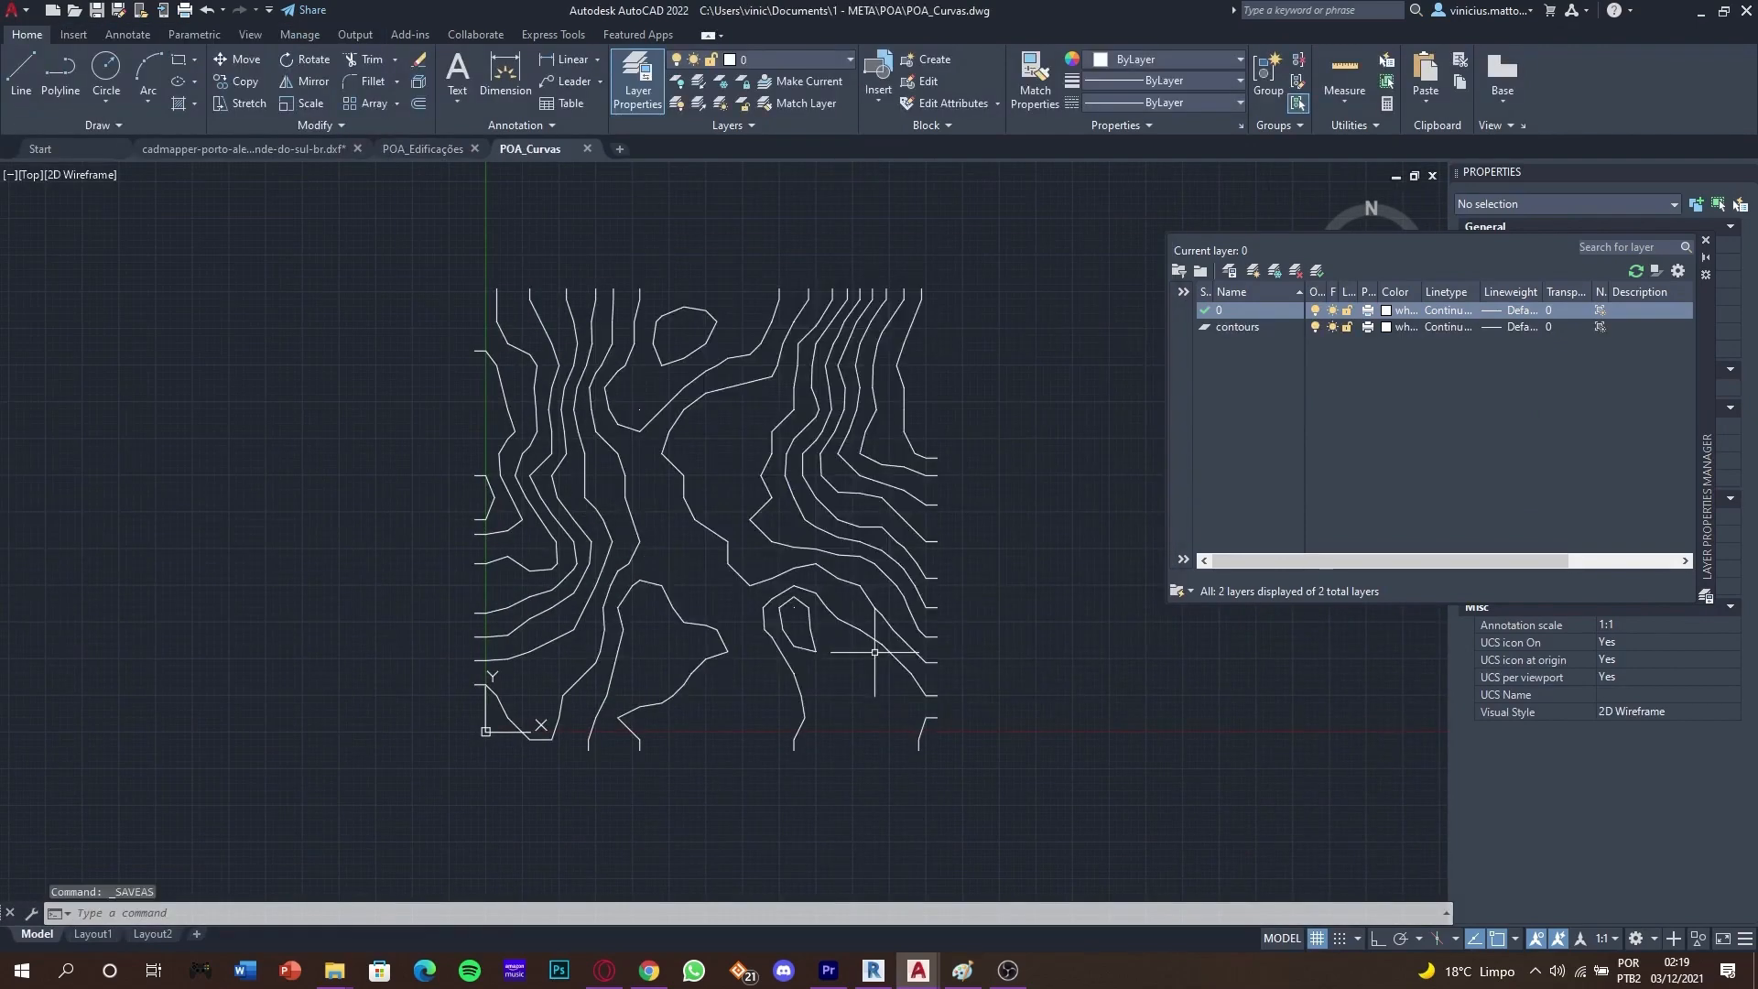
Return to the cadmapper source drawing, thaw the outline layer, make it current and freeze contours.
click(266, 149)
click(1253, 360)
click(1332, 360)
click(1333, 376)
double_click(1233, 376)
click(1332, 344)
double_click(1115, 651)
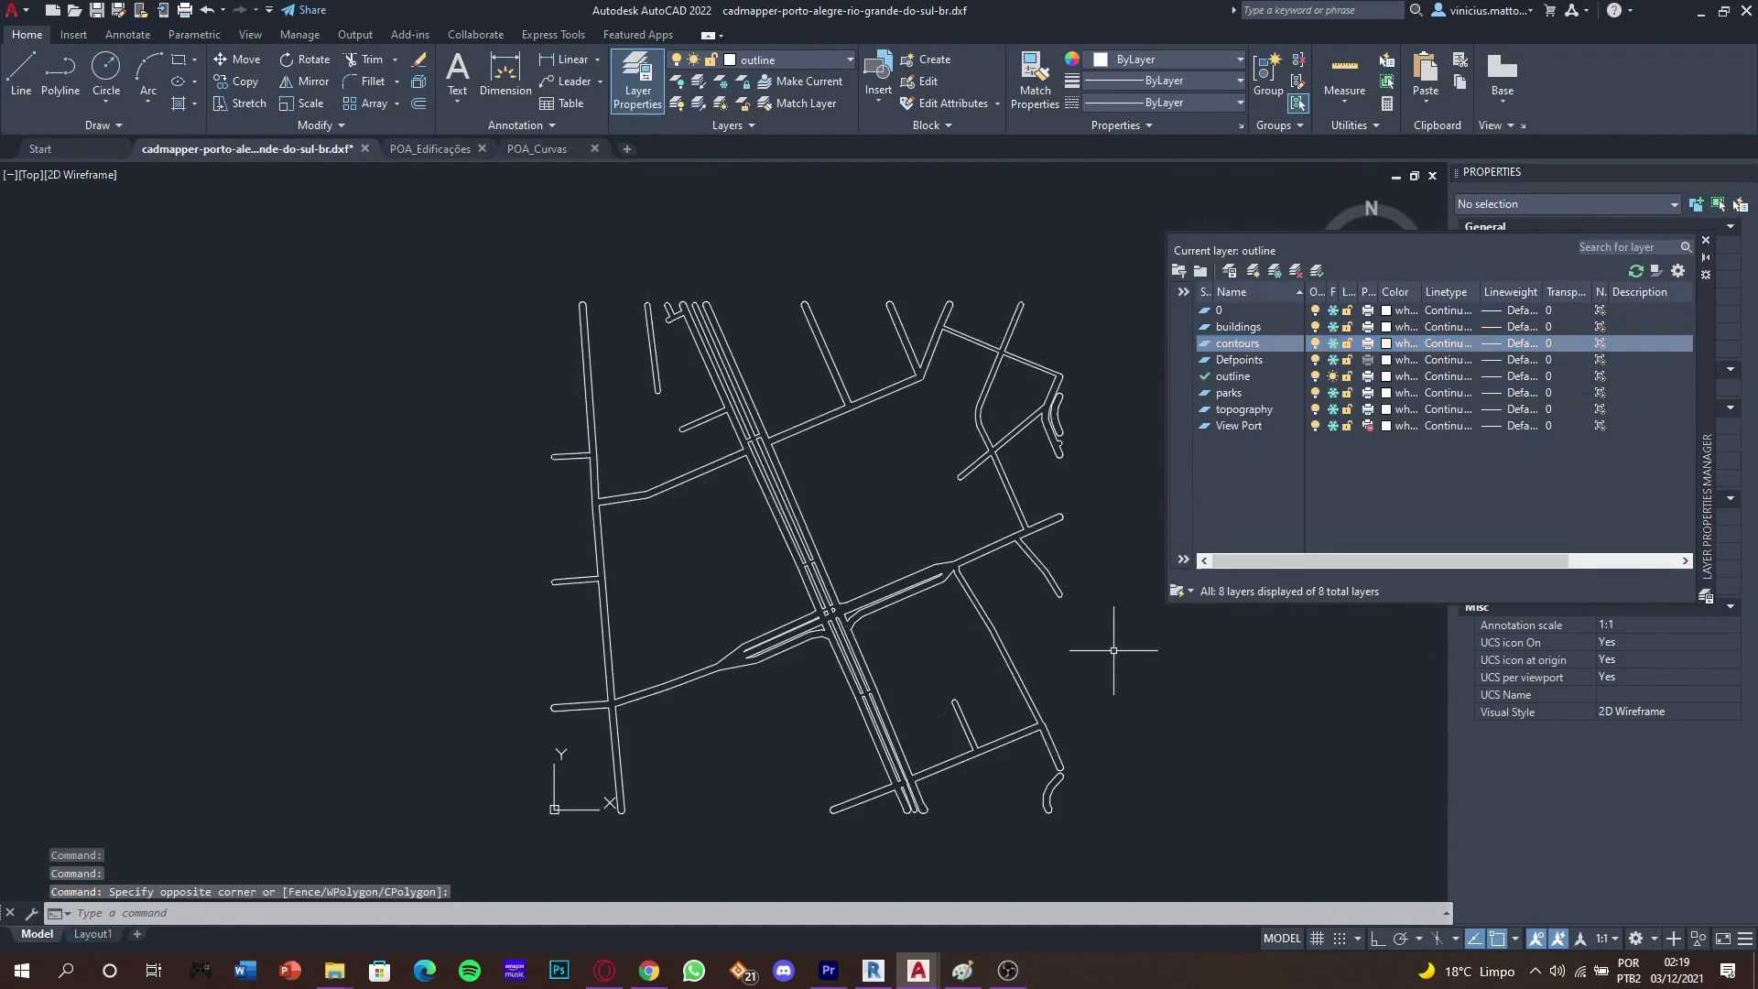
Copy all the street outlines to the clipboard with the base point at 0,0,0.
key(ctrl+shift+c)
text(0,0,0)
key(Return)
text(all)
key(Return)
key(Return)
Start a new drawing and paste the copied street outlines at insertion point 0,0,0.
click(536, 149)
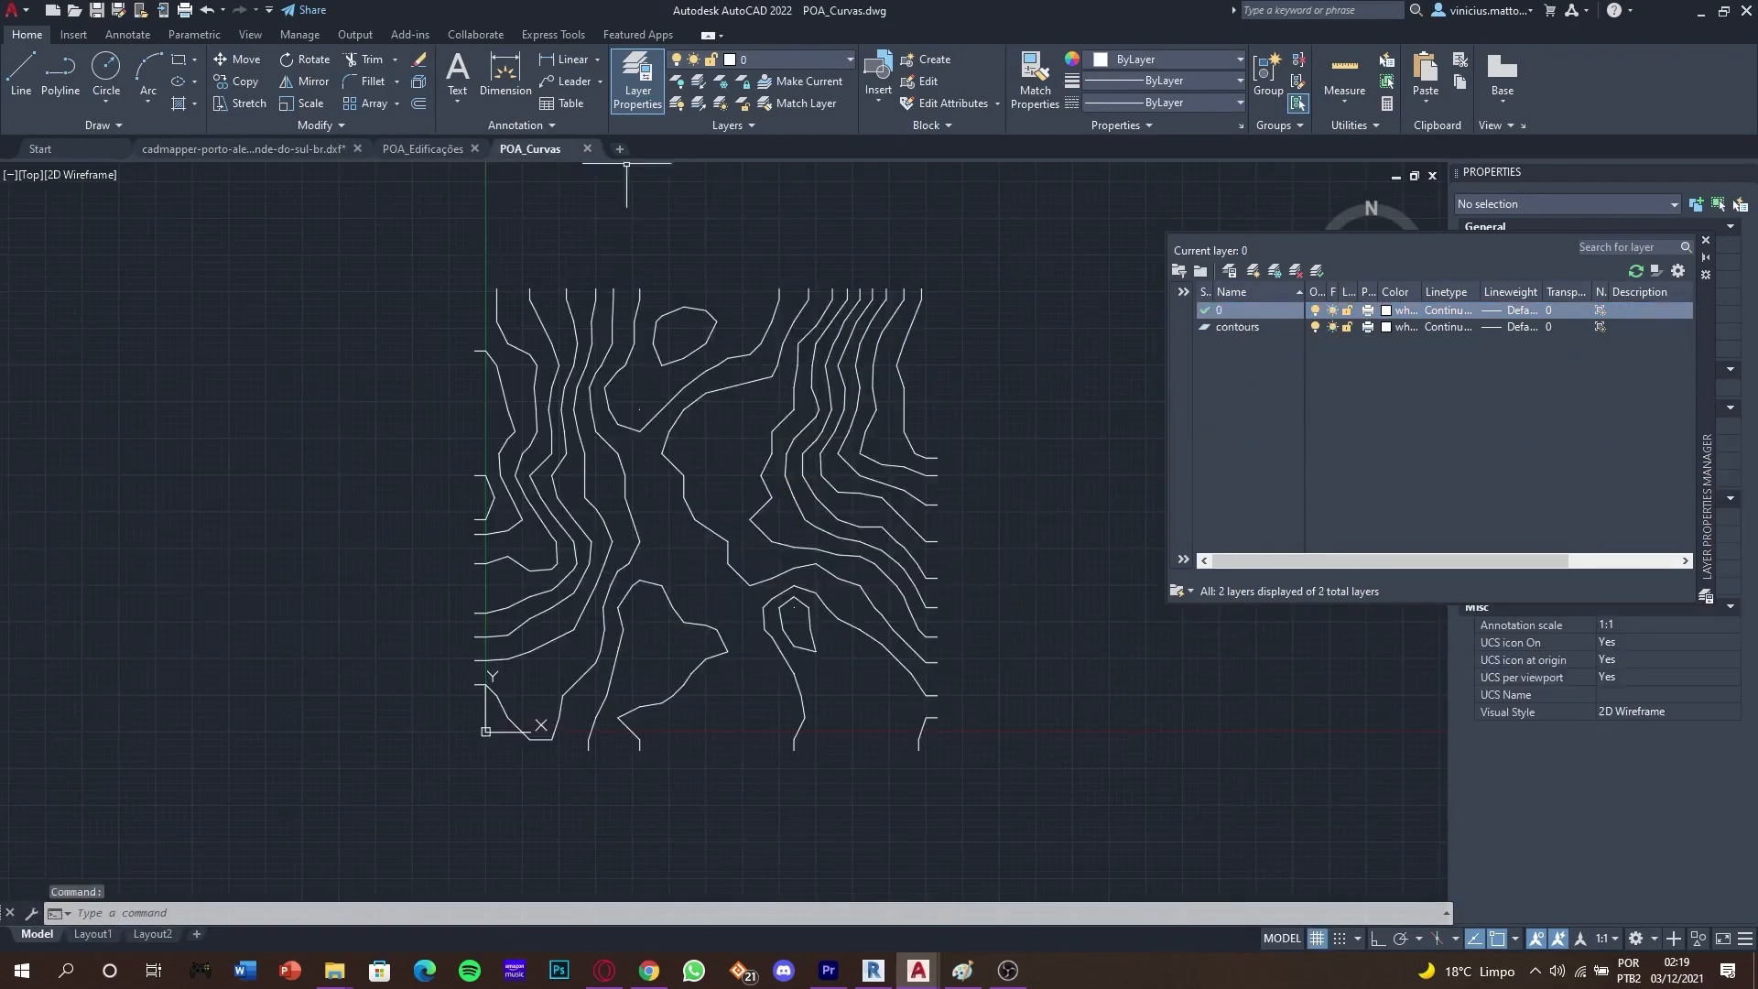
click(626, 149)
key(ctrl+v)
text(0,0,0)
key(Return)
Set the street outlines drawing's insertion scale units to meters.
text(un)
key(Return)
click(806, 481)
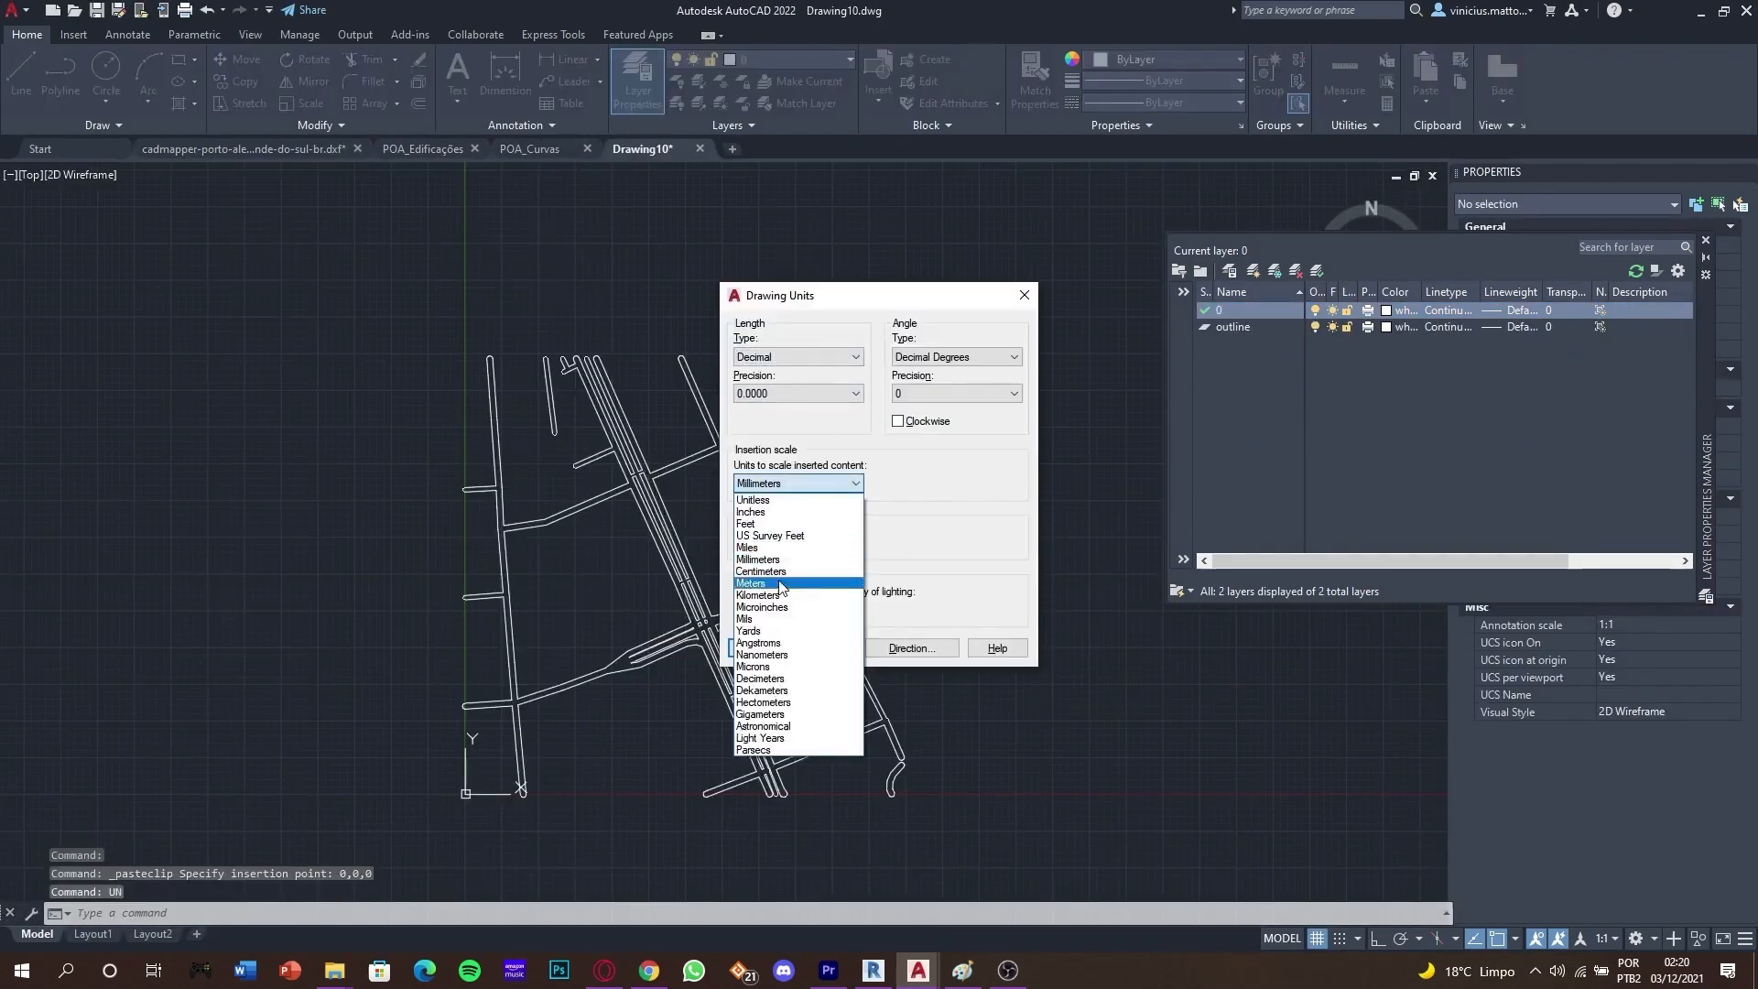
click(778, 583)
Save the street outlines drawing as POA_Ruas in the POA folder.
click(118, 11)
click(767, 368)
drag(855, 657, 801, 656)
text(Ruas)
key(Return)
Return to the cadmapper source drawing, thaw the parks layer, make it current and freeze outline.
click(240, 148)
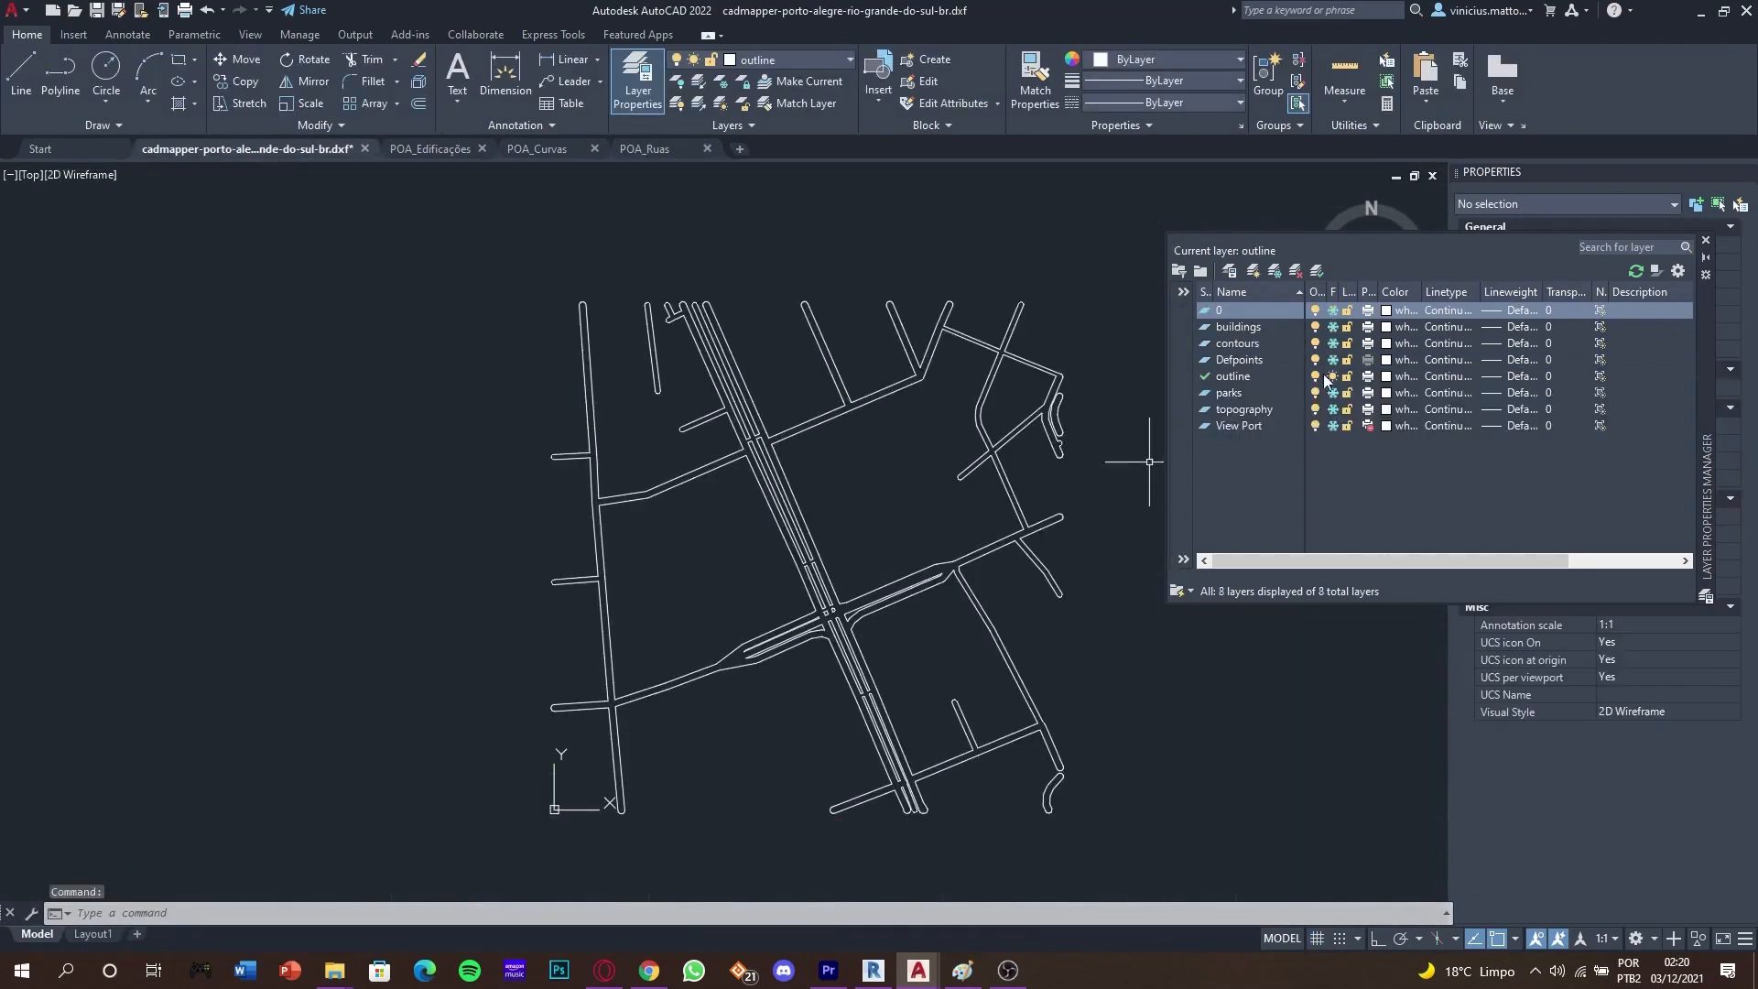
click(1332, 393)
double_click(1228, 393)
click(1332, 376)
double_click(1126, 693)
click(1332, 376)
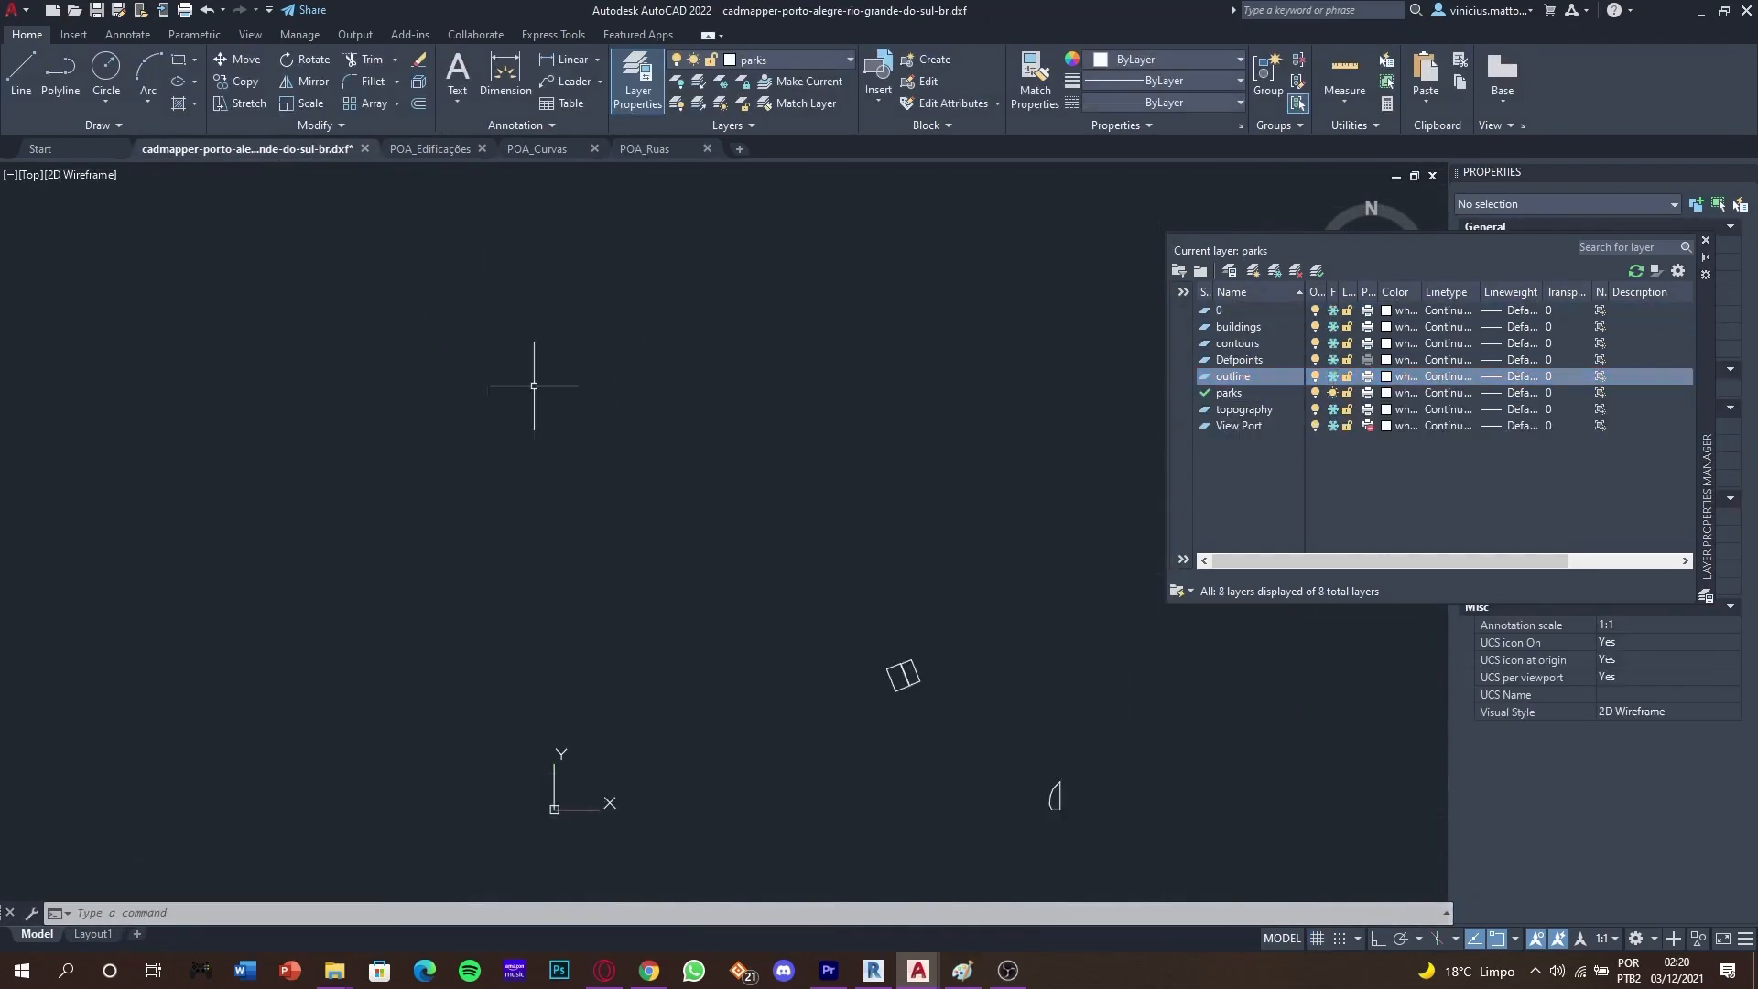
Copy all the parks geometry to the clipboard with the base point at 0,0,0.
middle_drag(561, 384, 559, 386)
key(ctrl+shift+c)
text(0,0,0)
key(Return)
text(all)
key(Return)
key(Return)
Start a new drawing and paste the copied parks at insertion point 0,0,0.
click(740, 149)
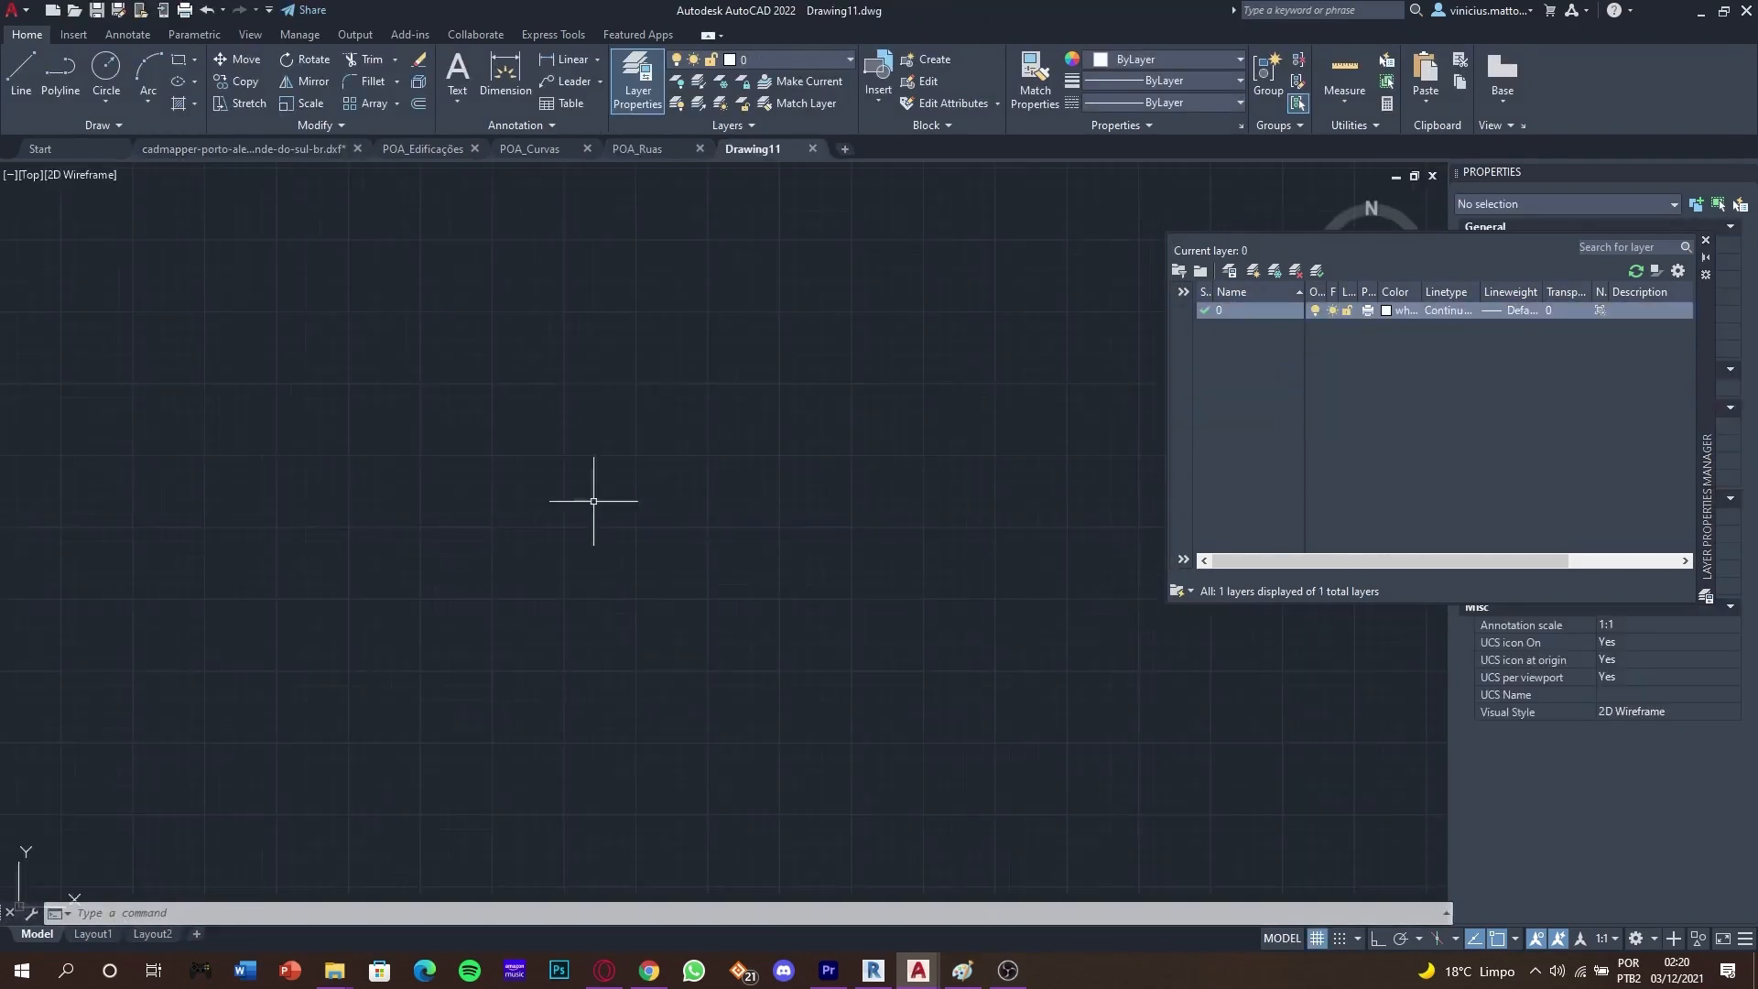
key(ctrl+v)
text(0,0,0)
key(Return)
Set the parks drawing's insertion scale units to meters.
text(un)
key(Return)
click(838, 483)
click(809, 628)
key(Return)
Save the parks drawing as POA_Parques in the POA folder.
key(ctrl+s)
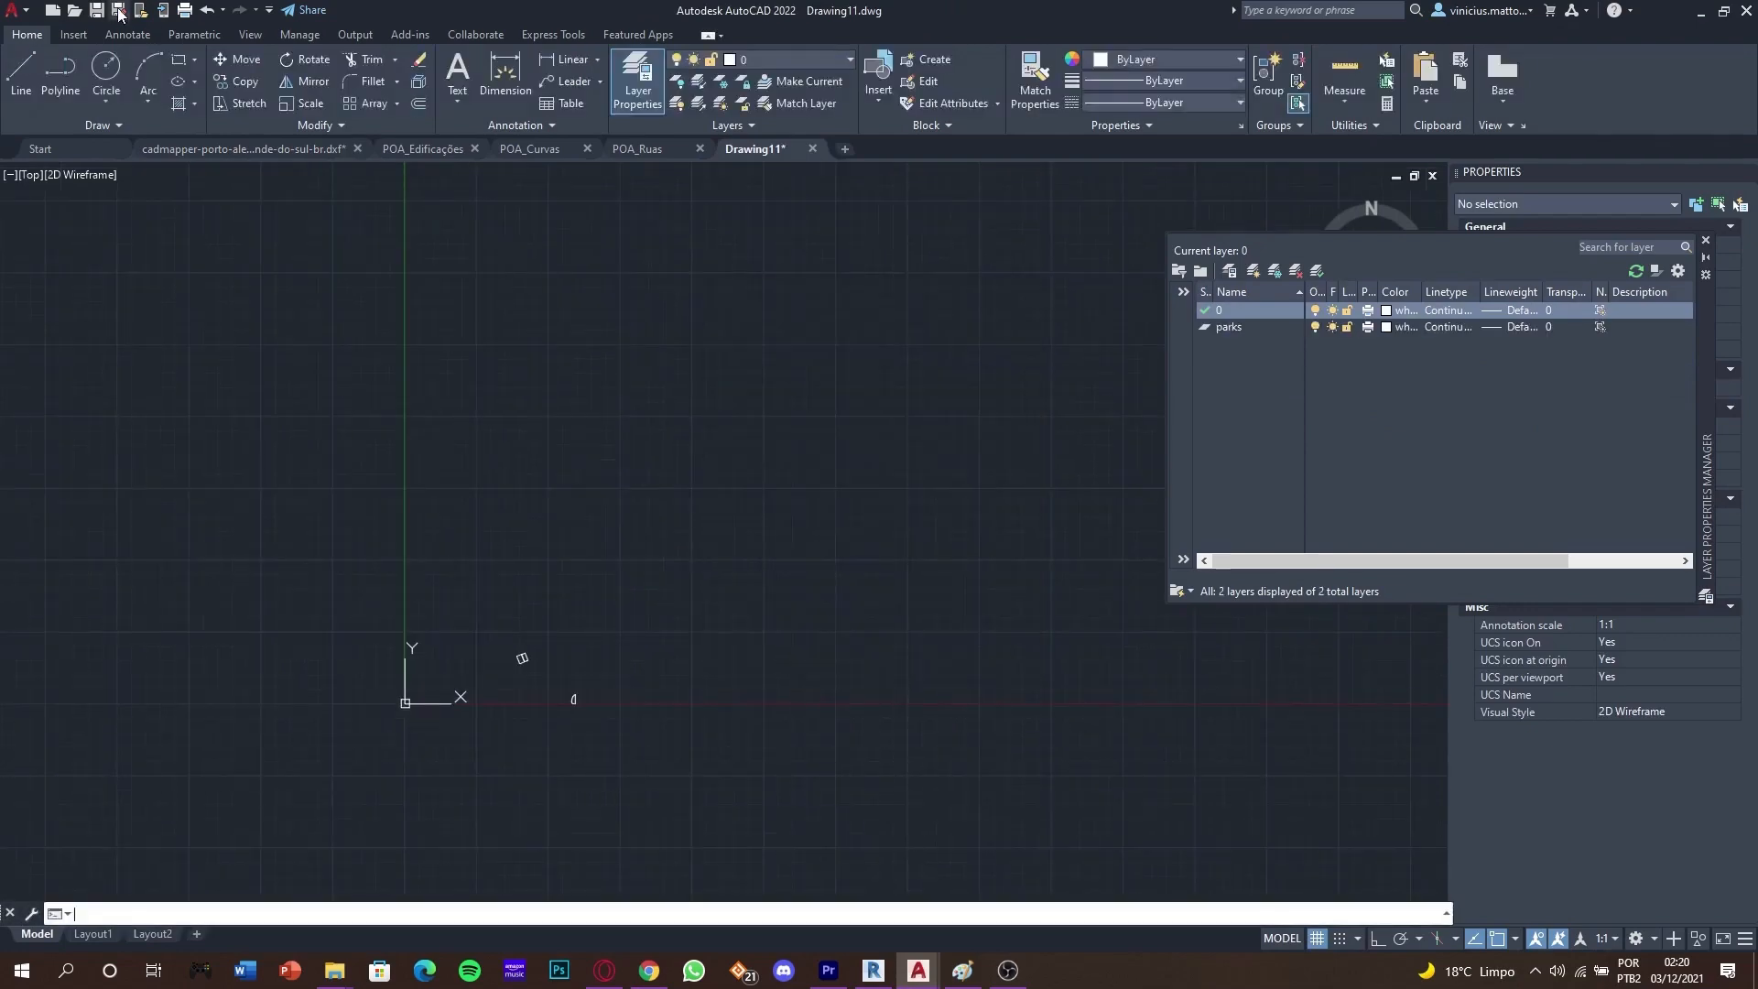
click(758, 385)
drag(802, 656, 851, 656)
text(Parques)
key(Return)
Return to the cadmapper source drawing, thaw the topography layer, make it current and freeze parks.
click(295, 151)
click(1332, 409)
double_click(1203, 409)
click(1332, 393)
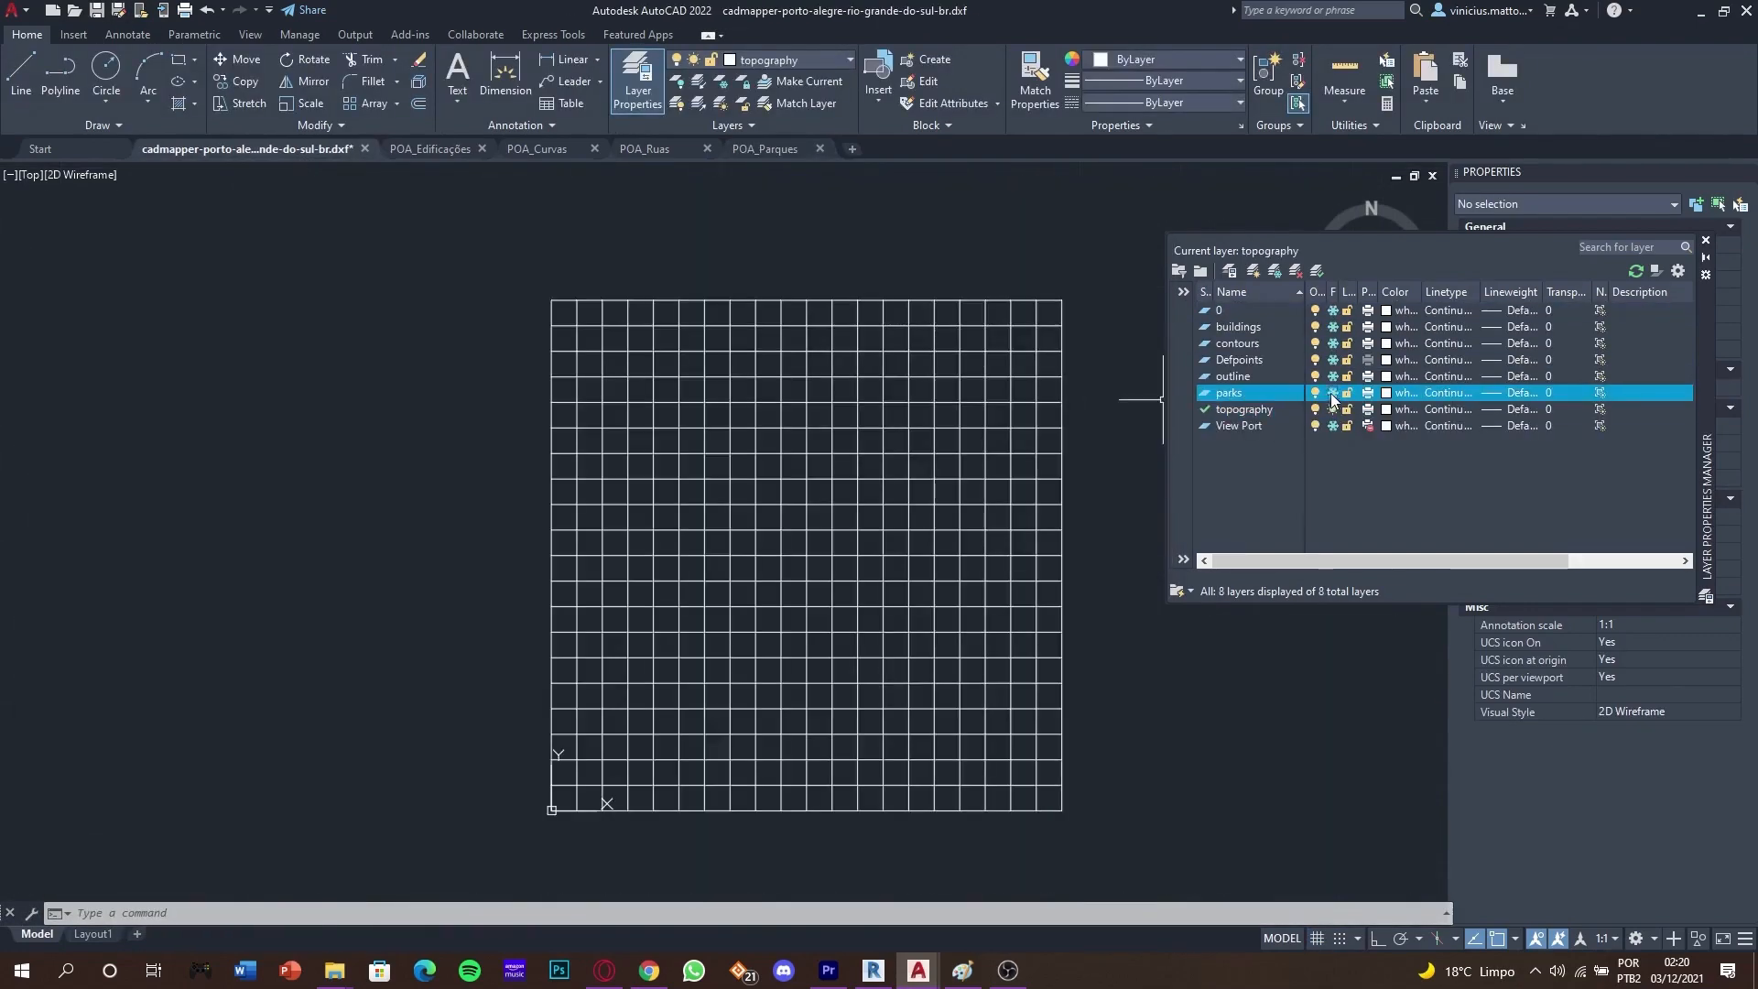
Copy the whole topography mesh to the clipboard with the base point at 0,0,0.
middle_drag(1179, 665, 1039, 617)
key(ctrl+shift+c)
text(0,0,0)
key(Return)
text(all)
key(Return)
key(Return)
Start a new drawing and paste the copied topography mesh at insertion point 0,0,0.
click(852, 148)
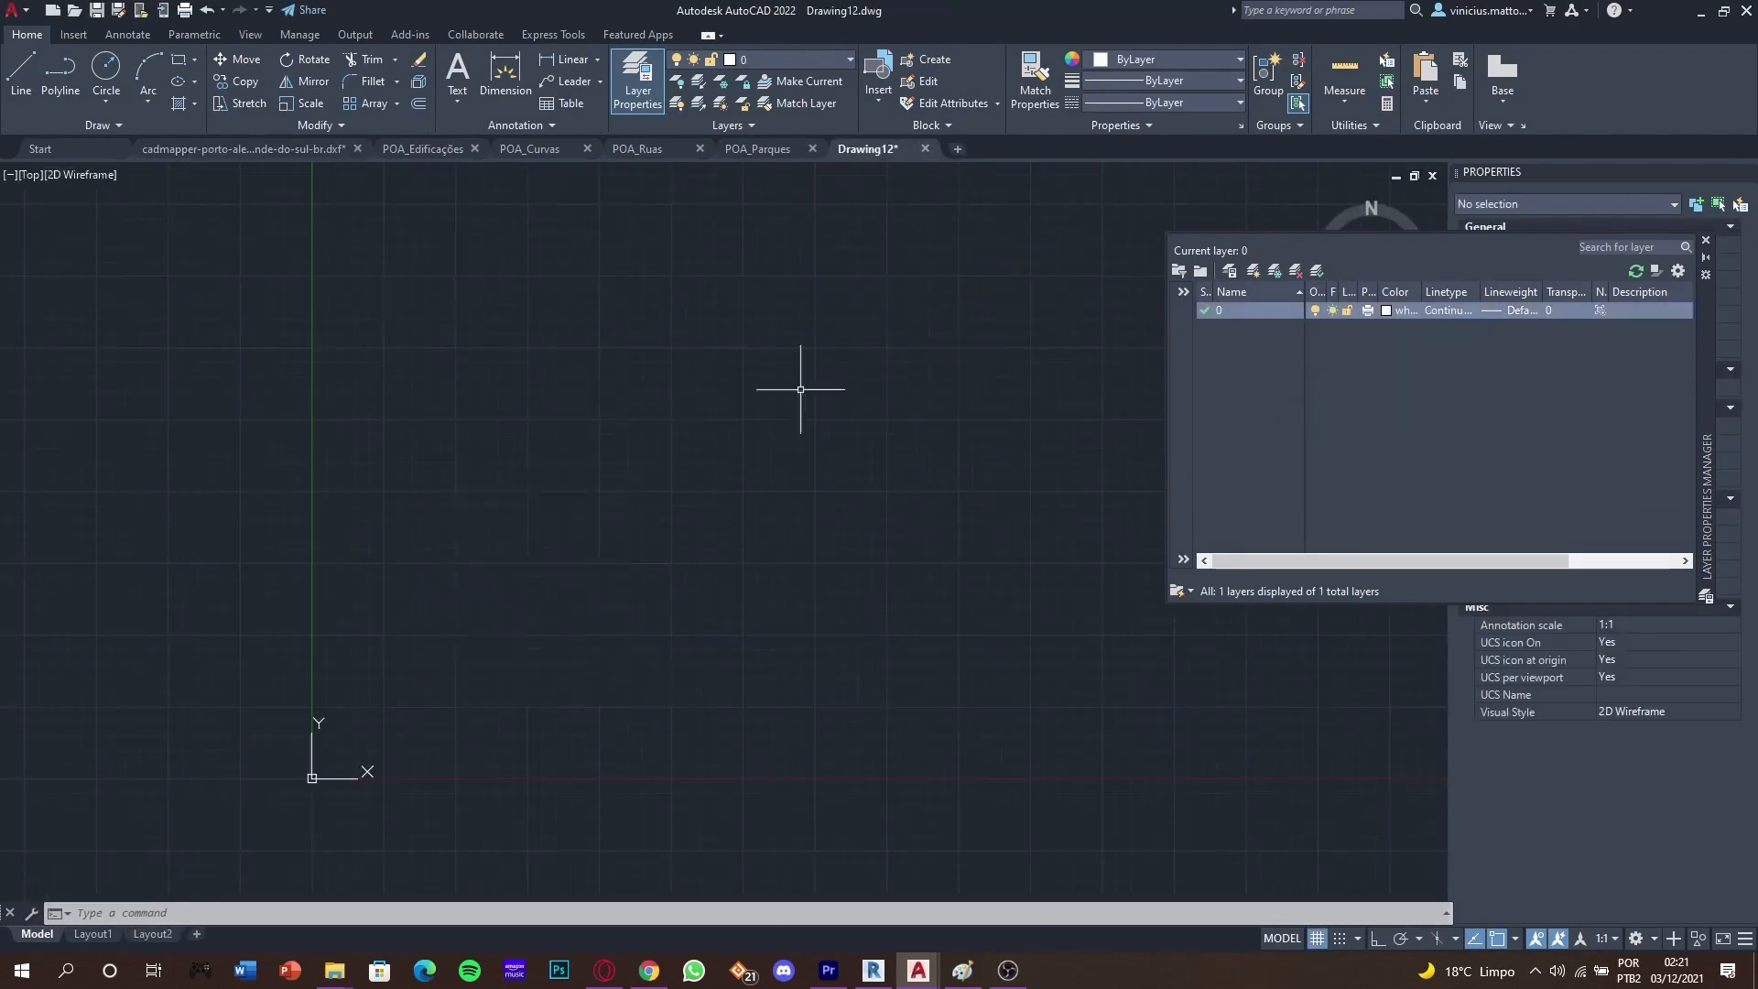
key(ctrl+v)
text(0,0,0)
key(Return)
scroll(456, 652, up, 5)
middle_drag(457, 651, 865, 447)
Set the topography drawing's insertion scale units to meters.
text(un)
key(Return)
click(806, 484)
click(796, 584)
key(Return)
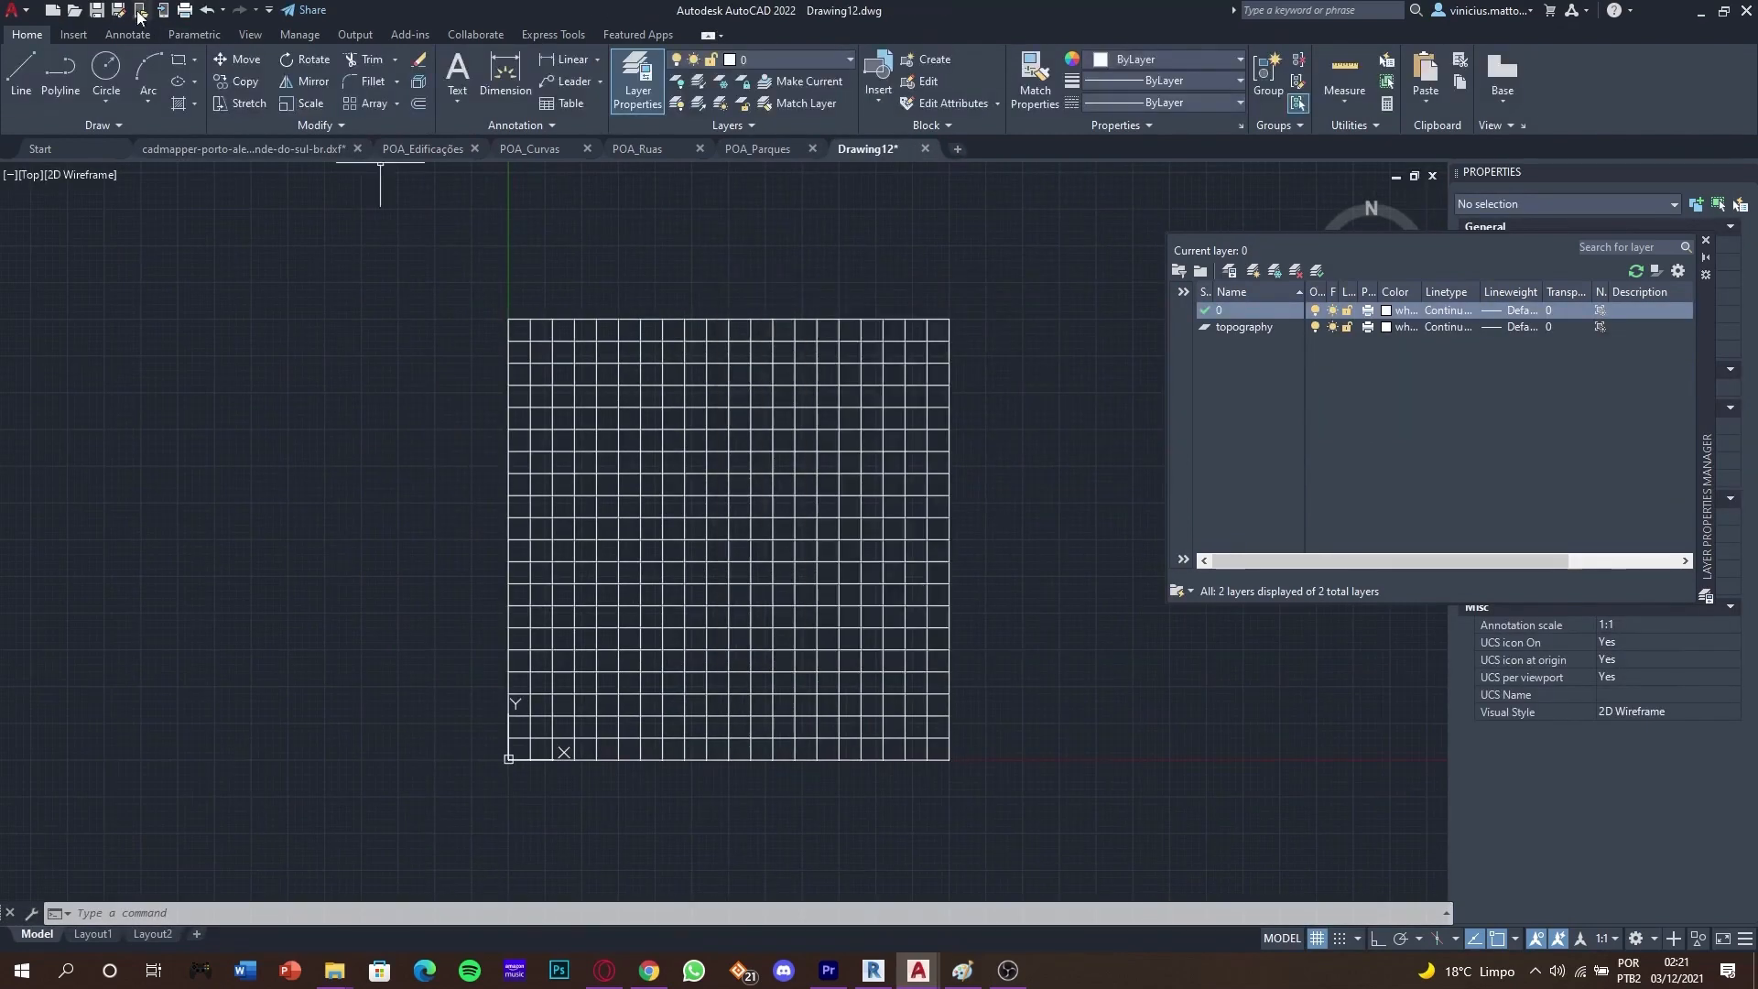
Save the topography drawing as POA_Topografia in the POA folder.
click(118, 11)
click(758, 402)
key(Return)
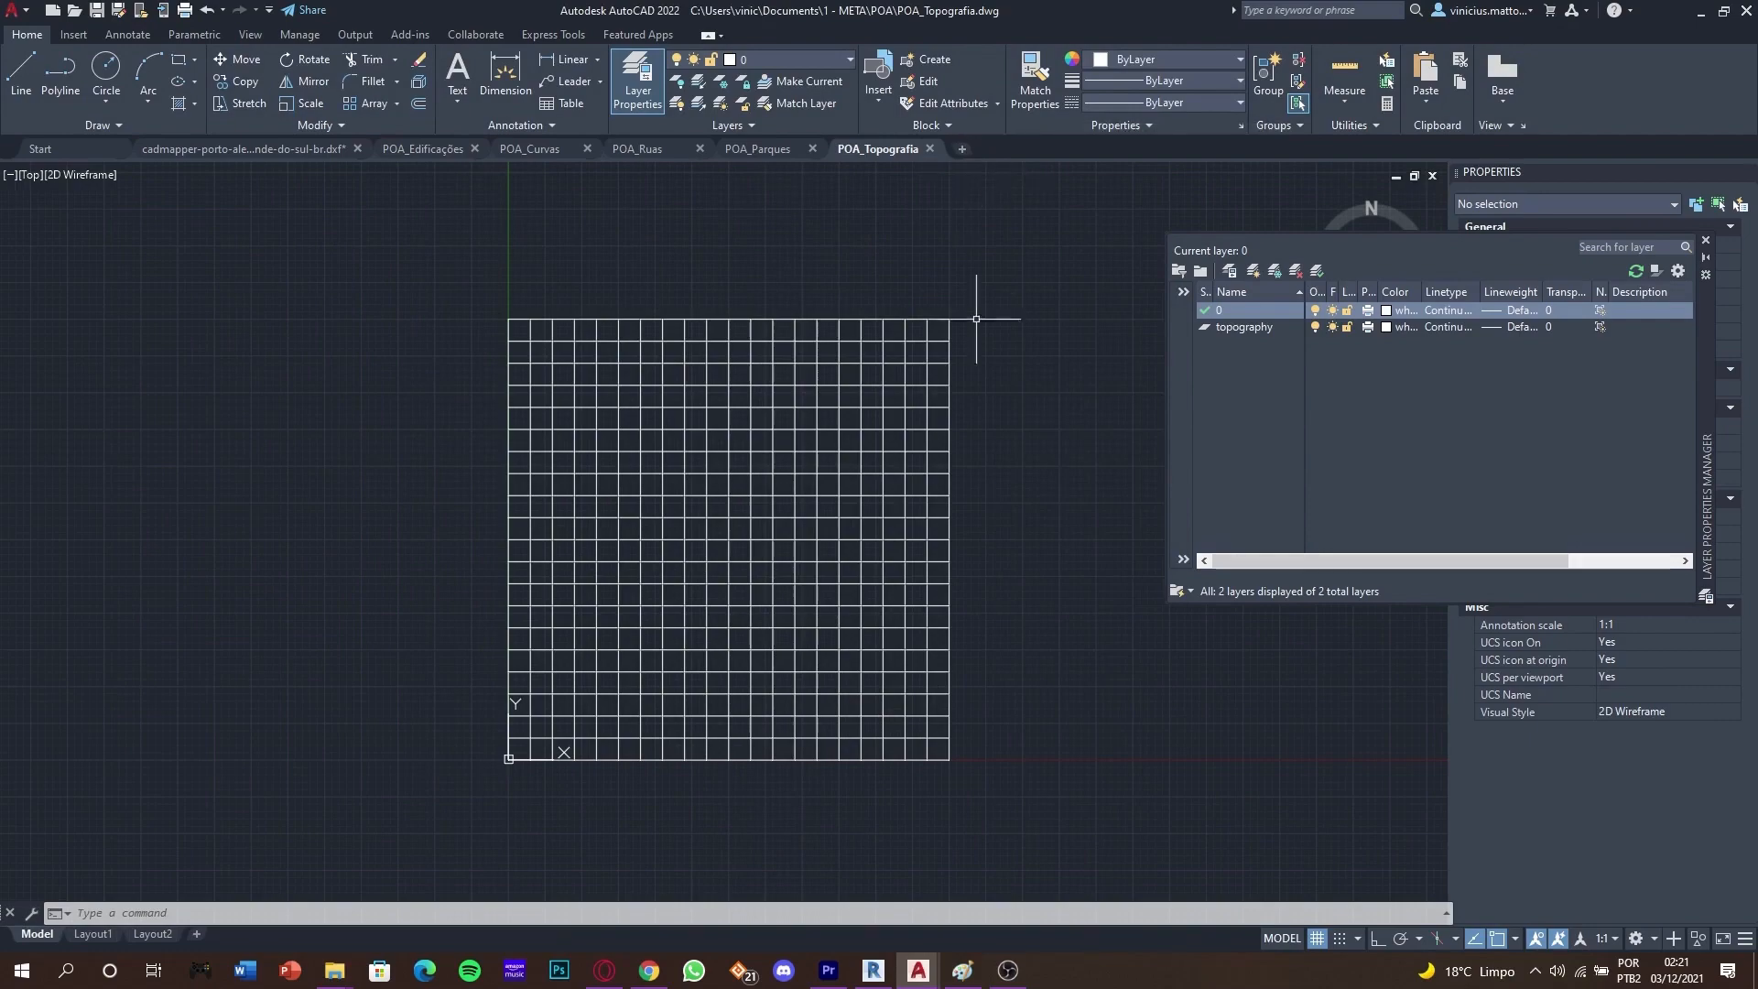
Examine the topography mesh's relief in 3D, close the layer manager and return to the top view.
mouse_move(1000, 495)
shift+middle_down()
mouse_move(943, 365)
mouse_move(915, 228)
mouse_move(879, 192)
shift+middle_up()
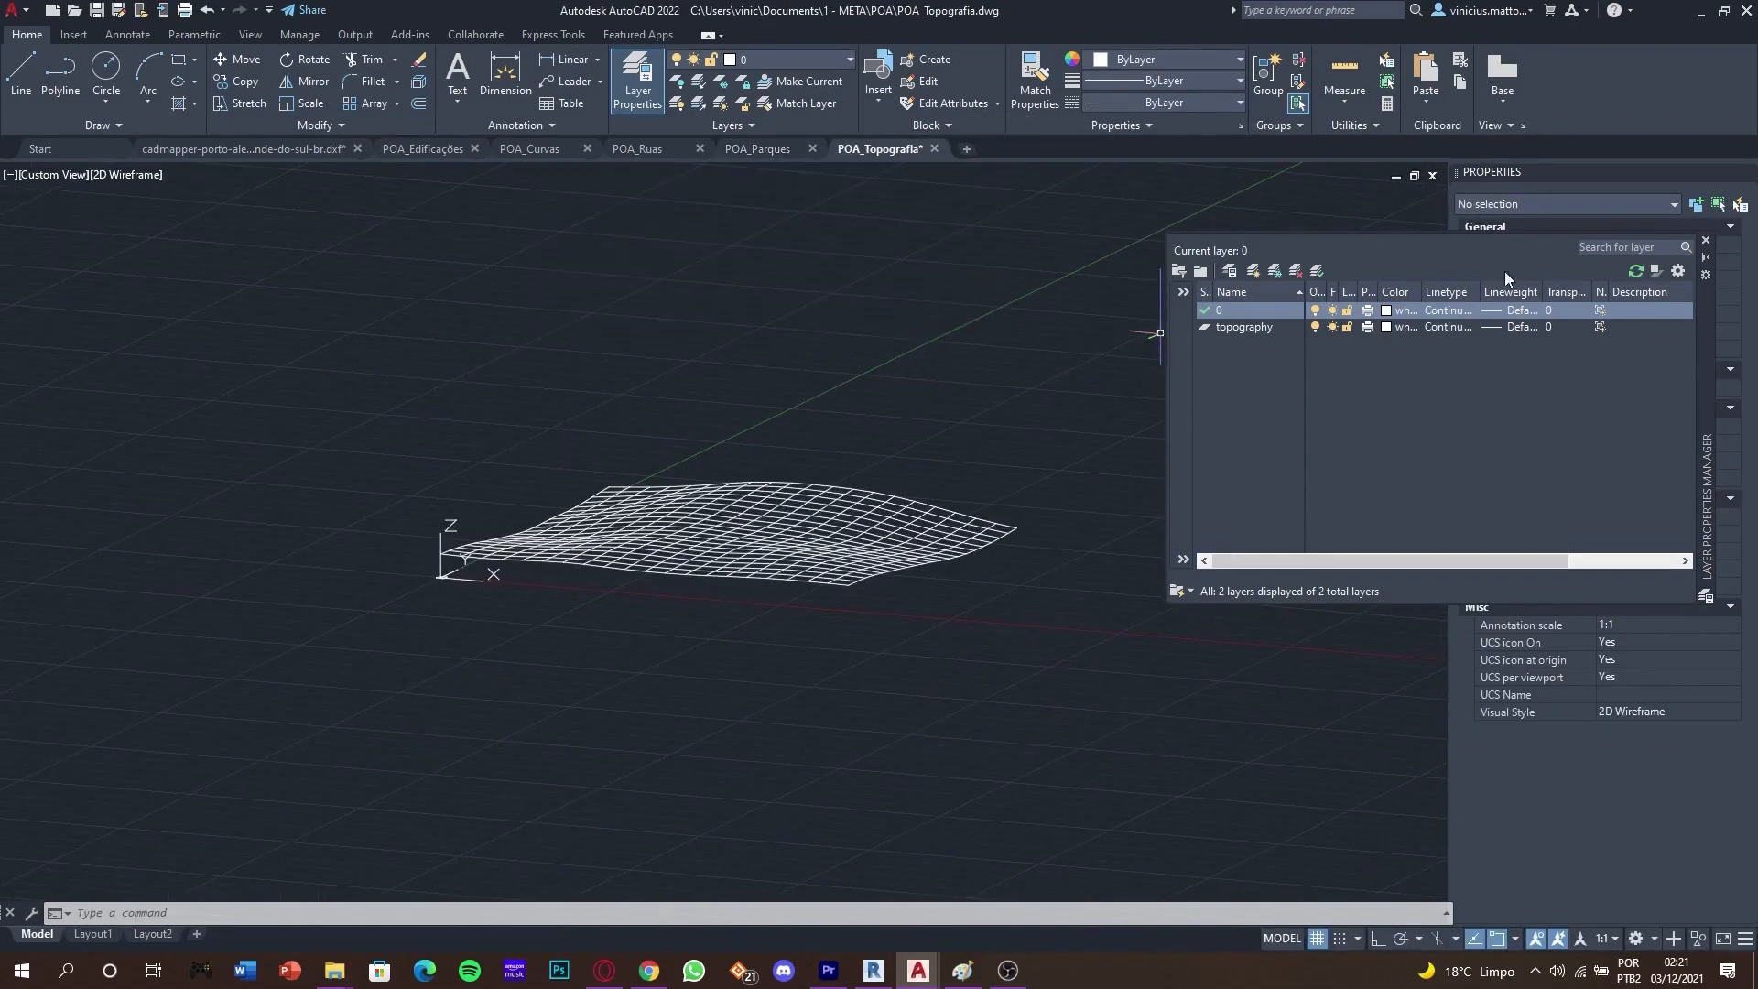
click(1706, 241)
drag(1372, 241, 1382, 256)
click(1374, 242)
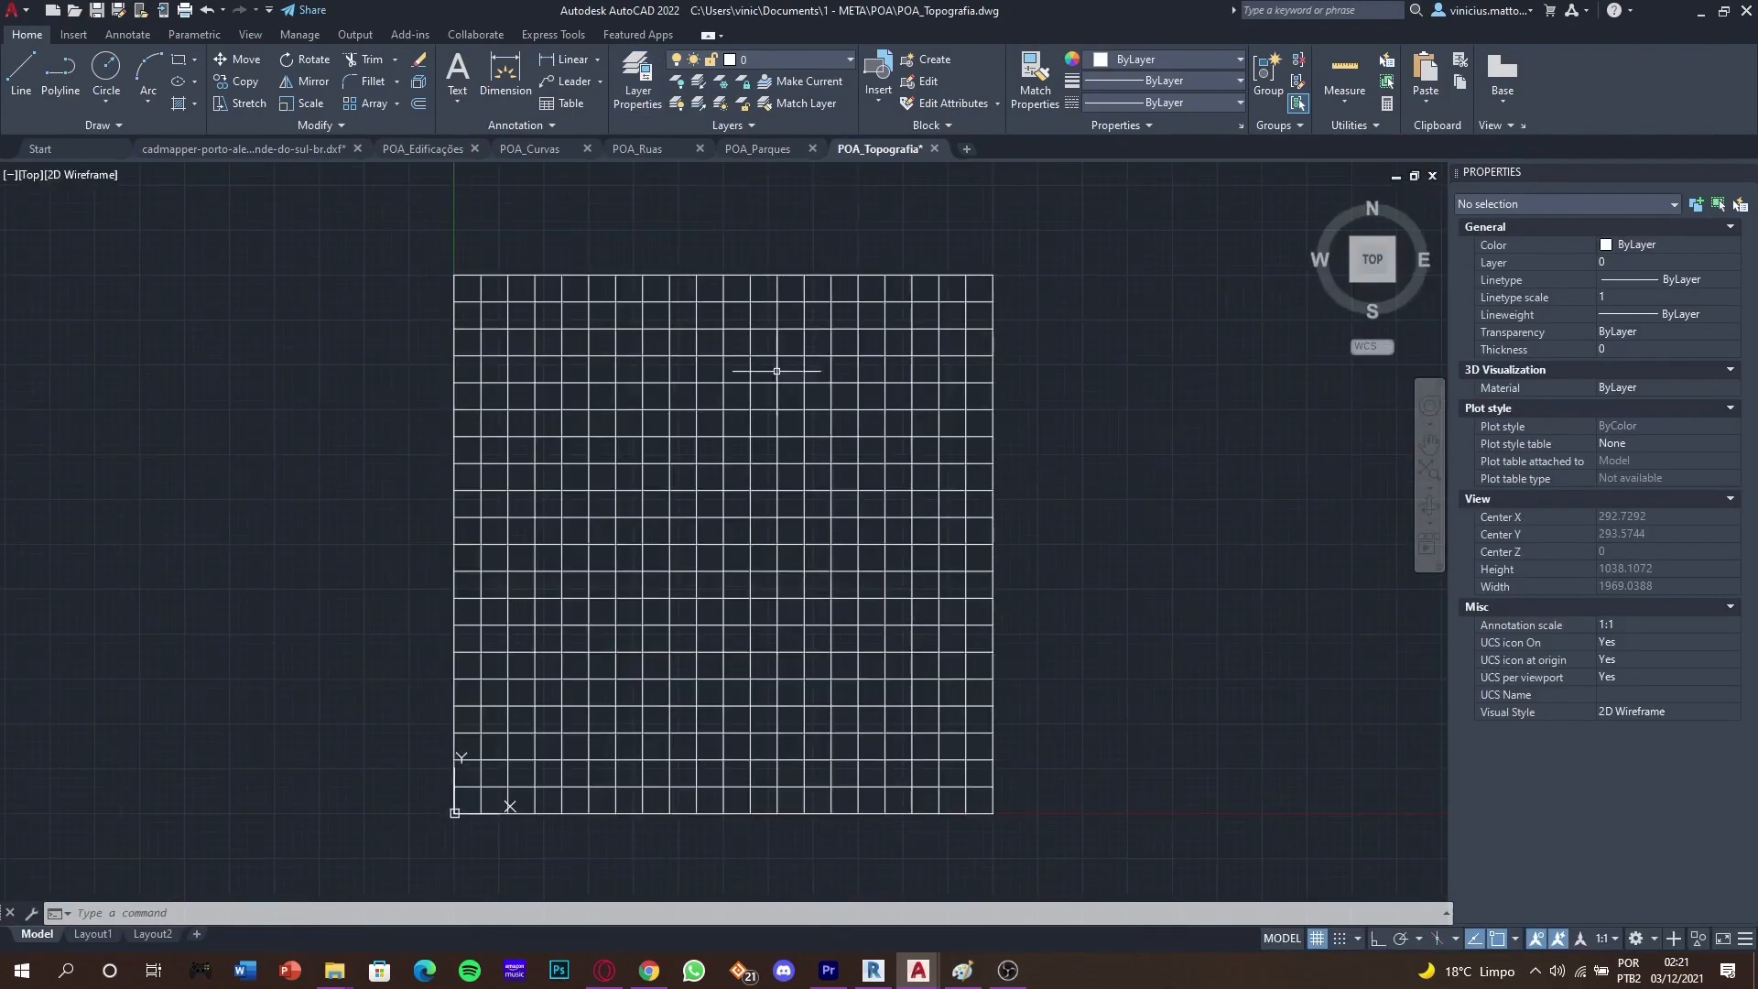
Select the topography mesh and raise its smoothness to Level 1 with Smooth More.
click(1037, 472)
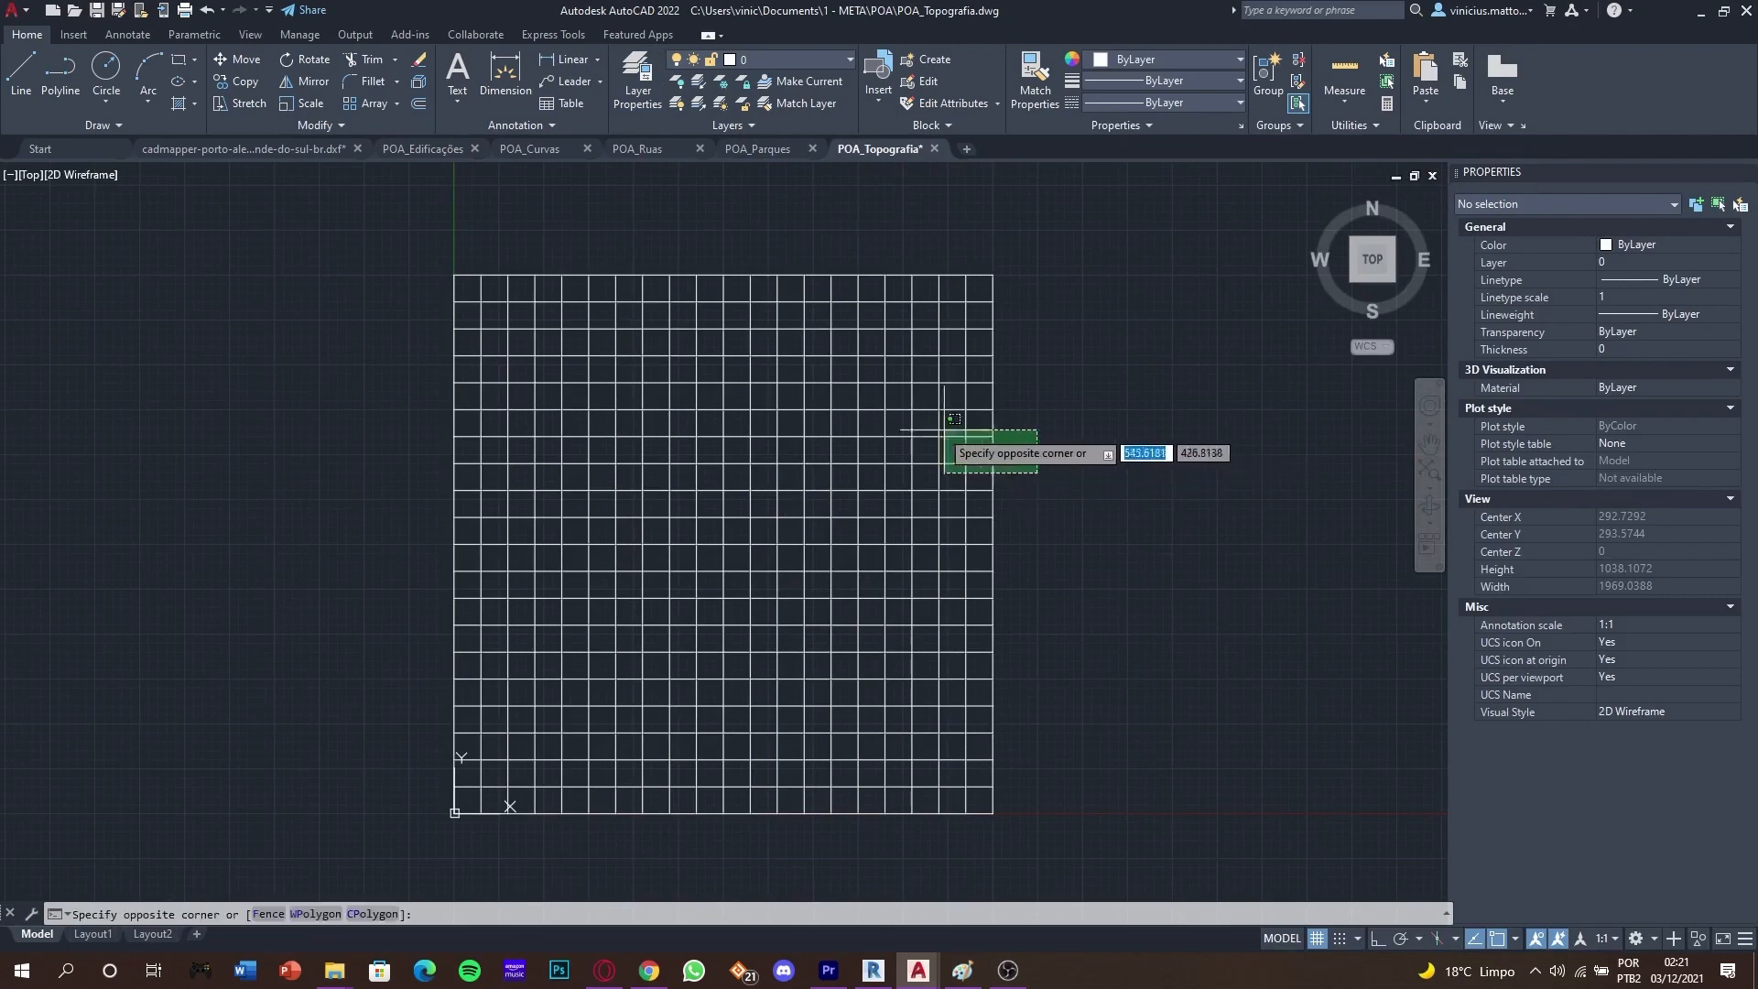
click(932, 426)
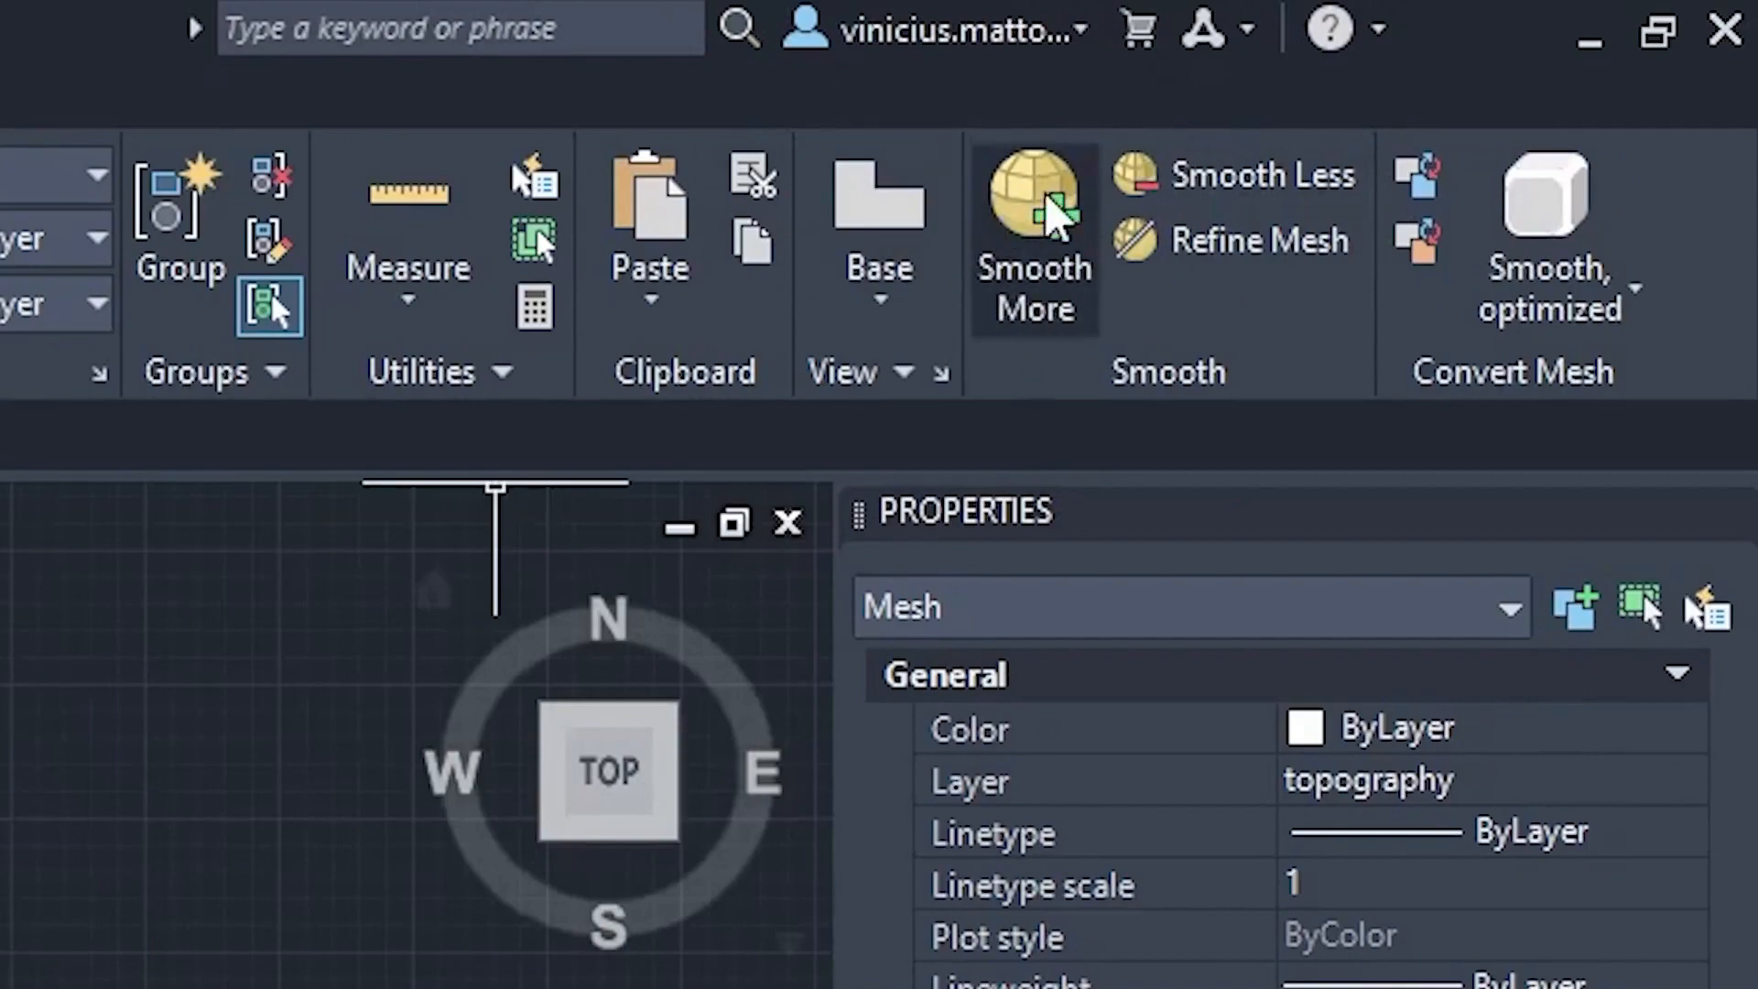
click(1044, 229)
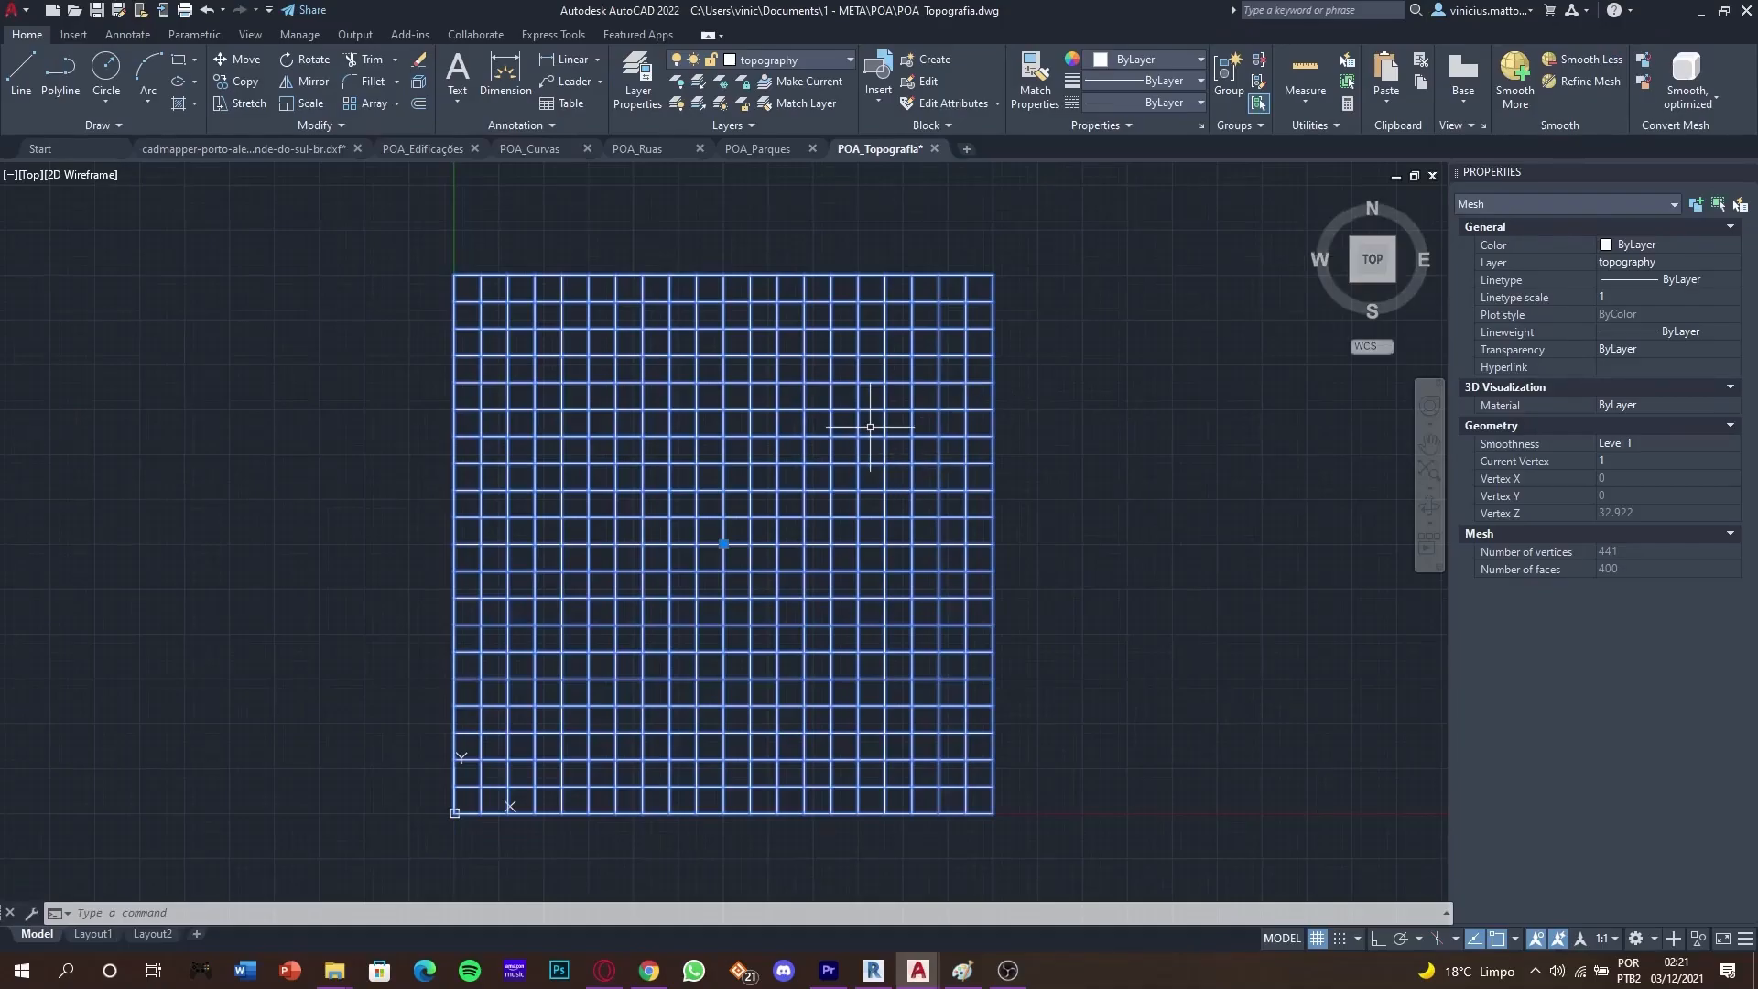
key(Escape)
Explode the smoothed topography mesh.
click(335, 217)
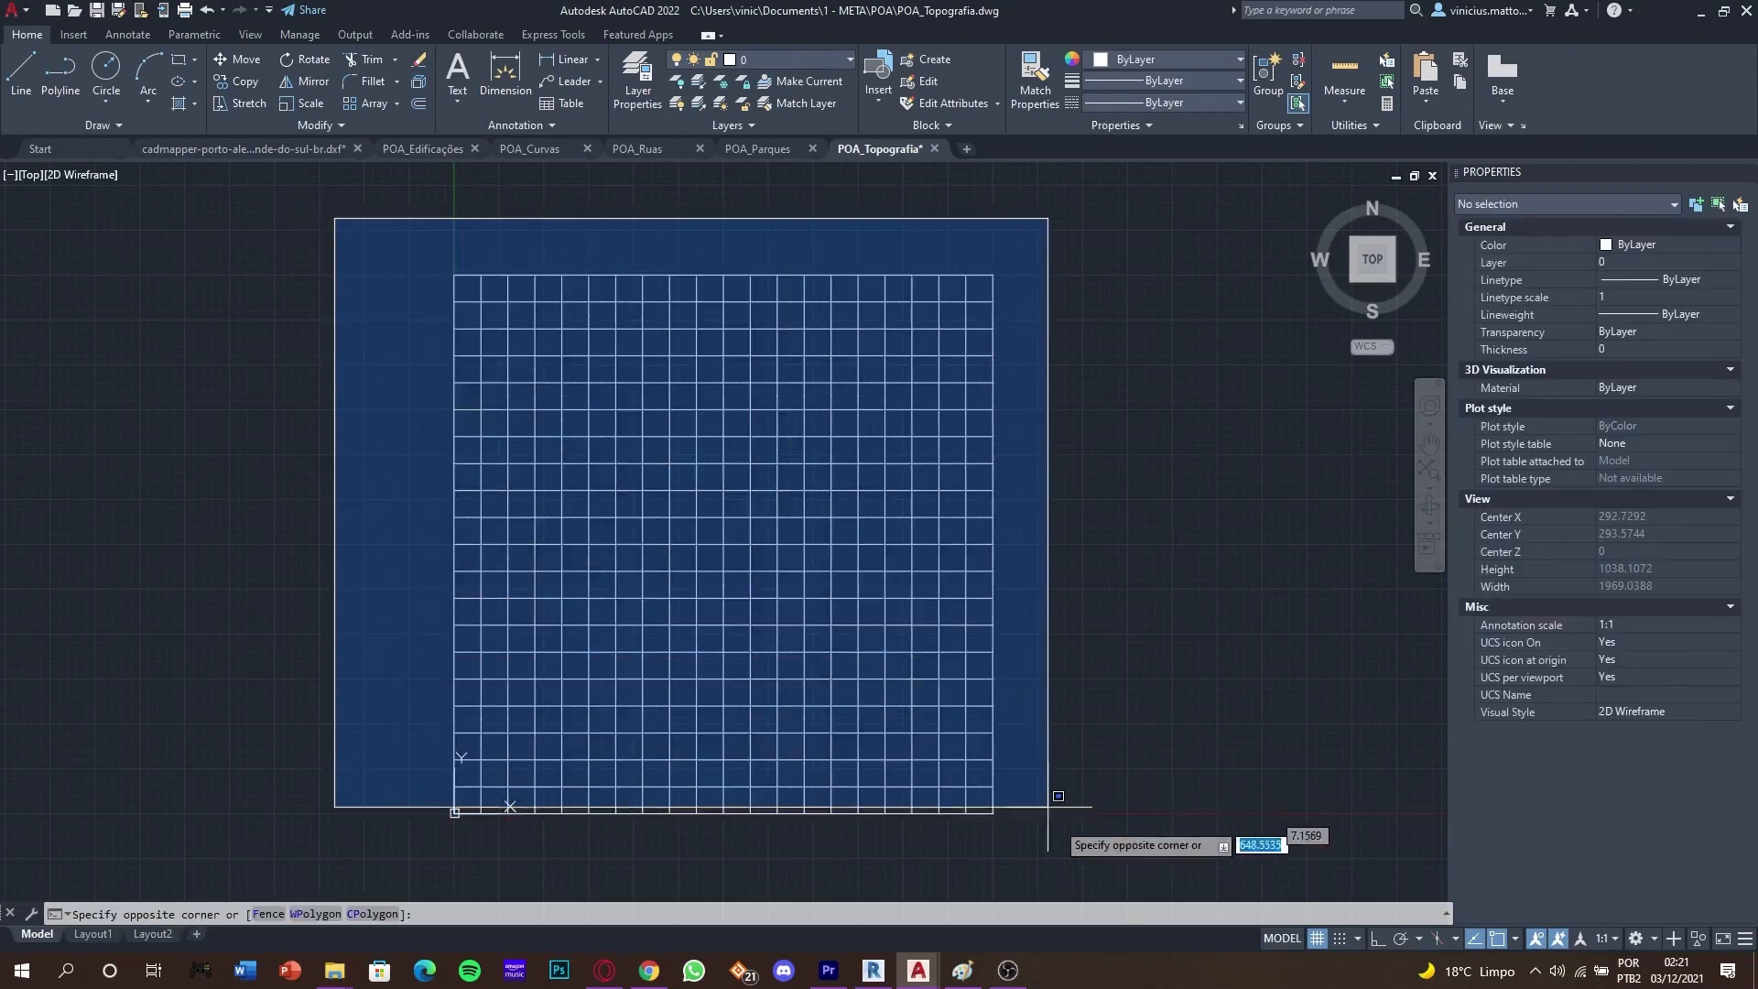
click(1101, 863)
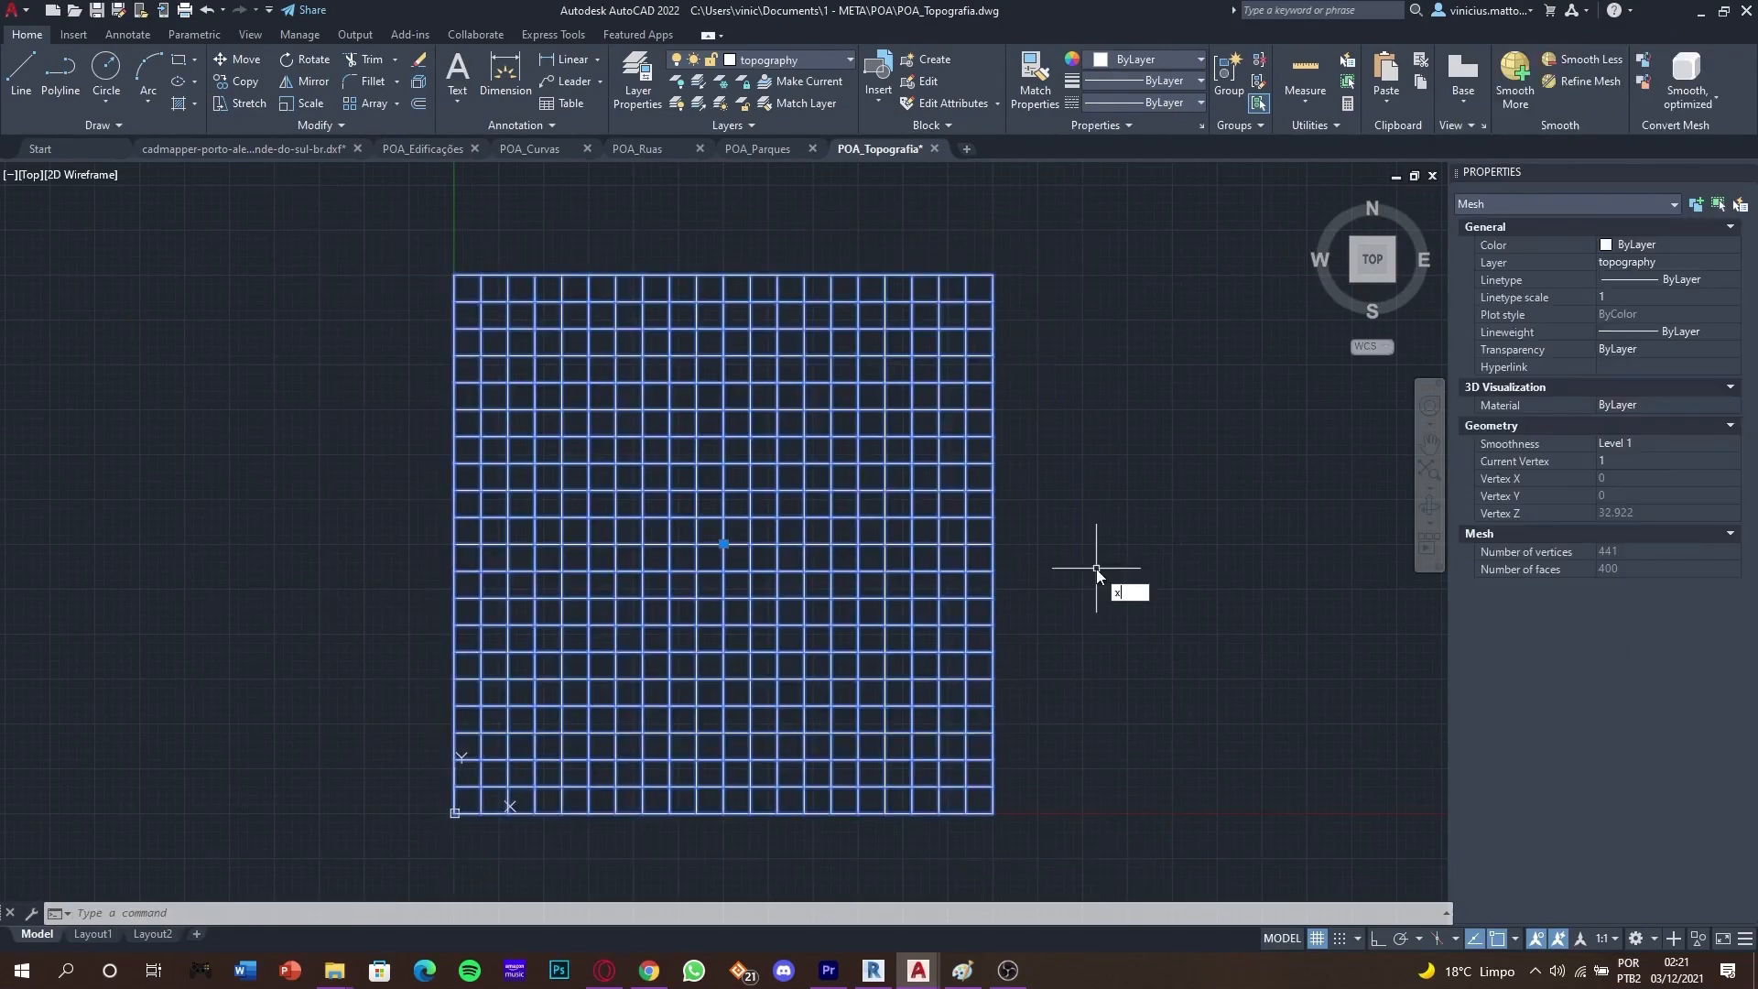
key(Return)
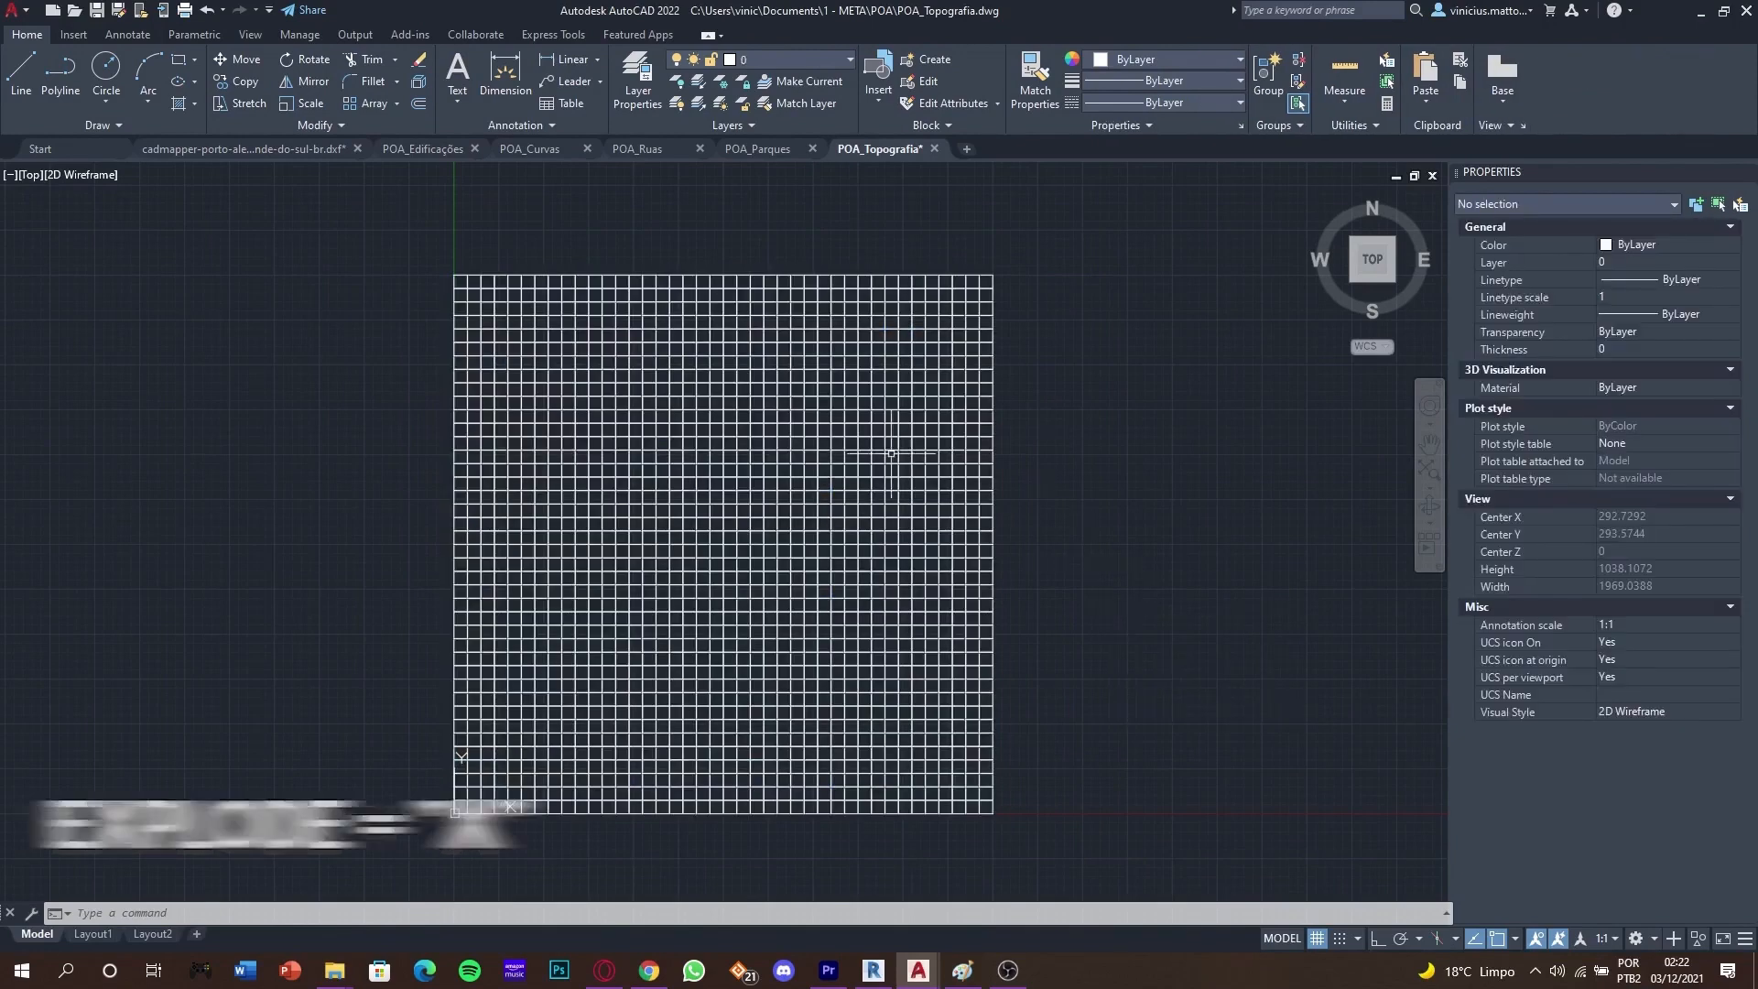
Save the exploded topography drawing under the new name POA_Topografia_2 in the POA folder.
click(120, 14)
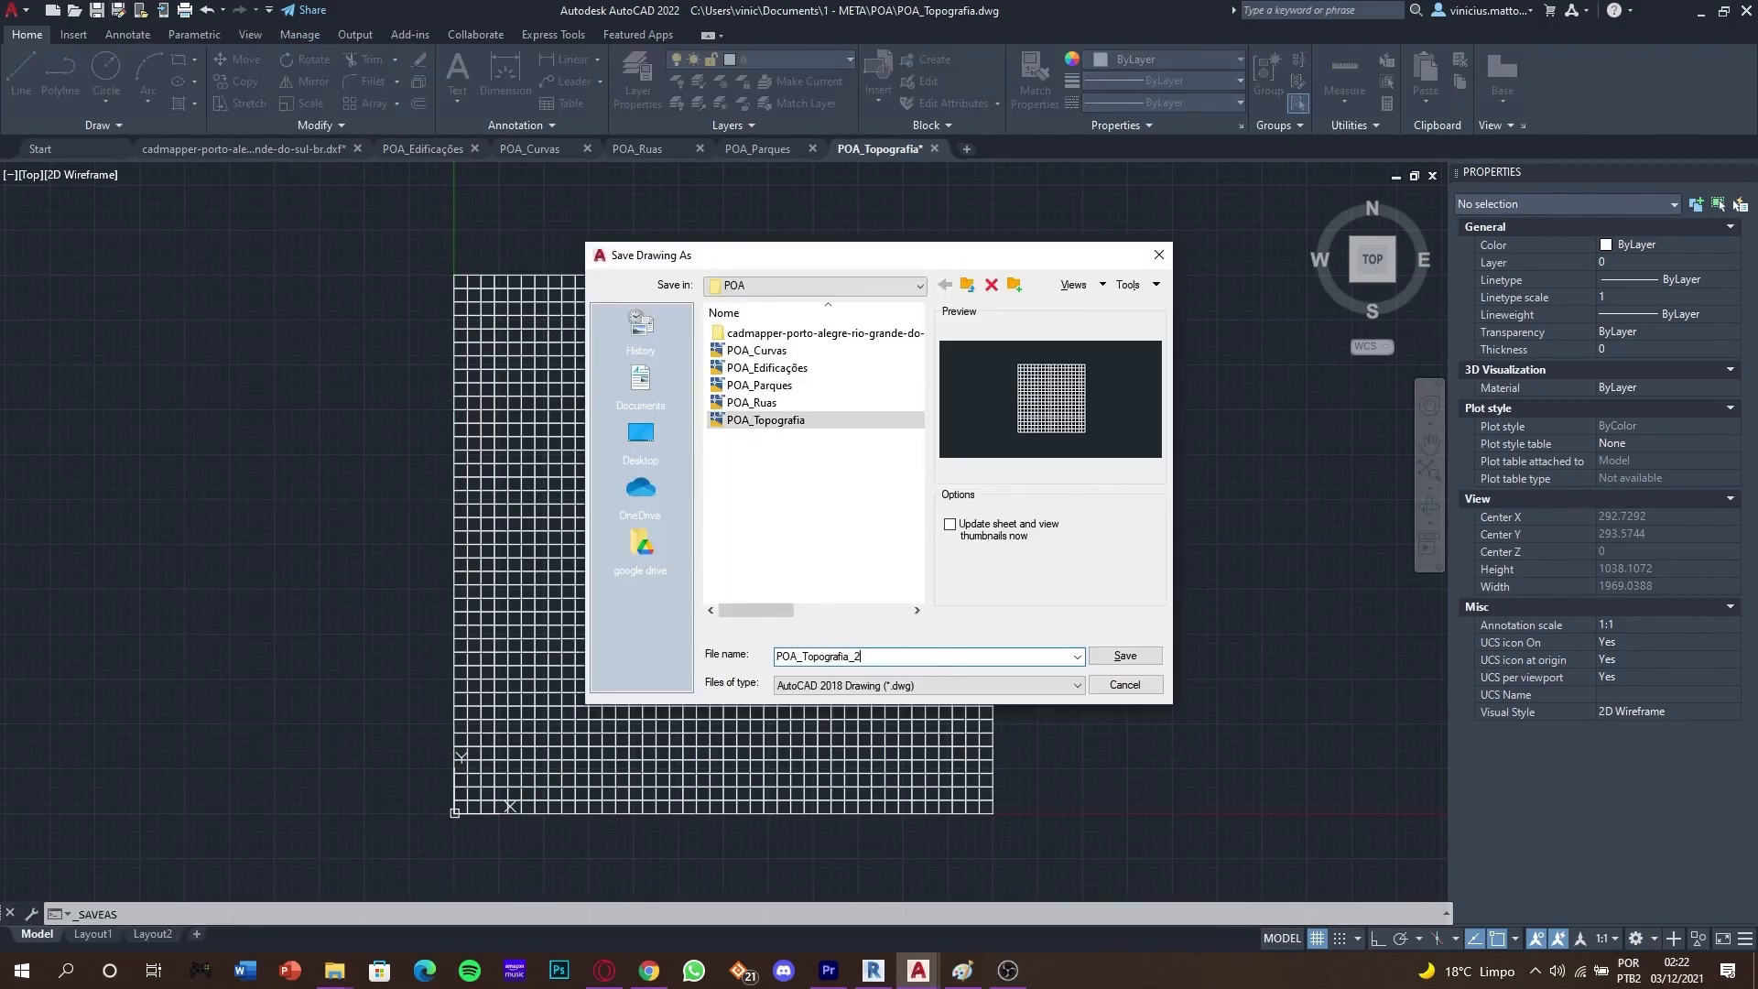
text(_2)
key(Return)
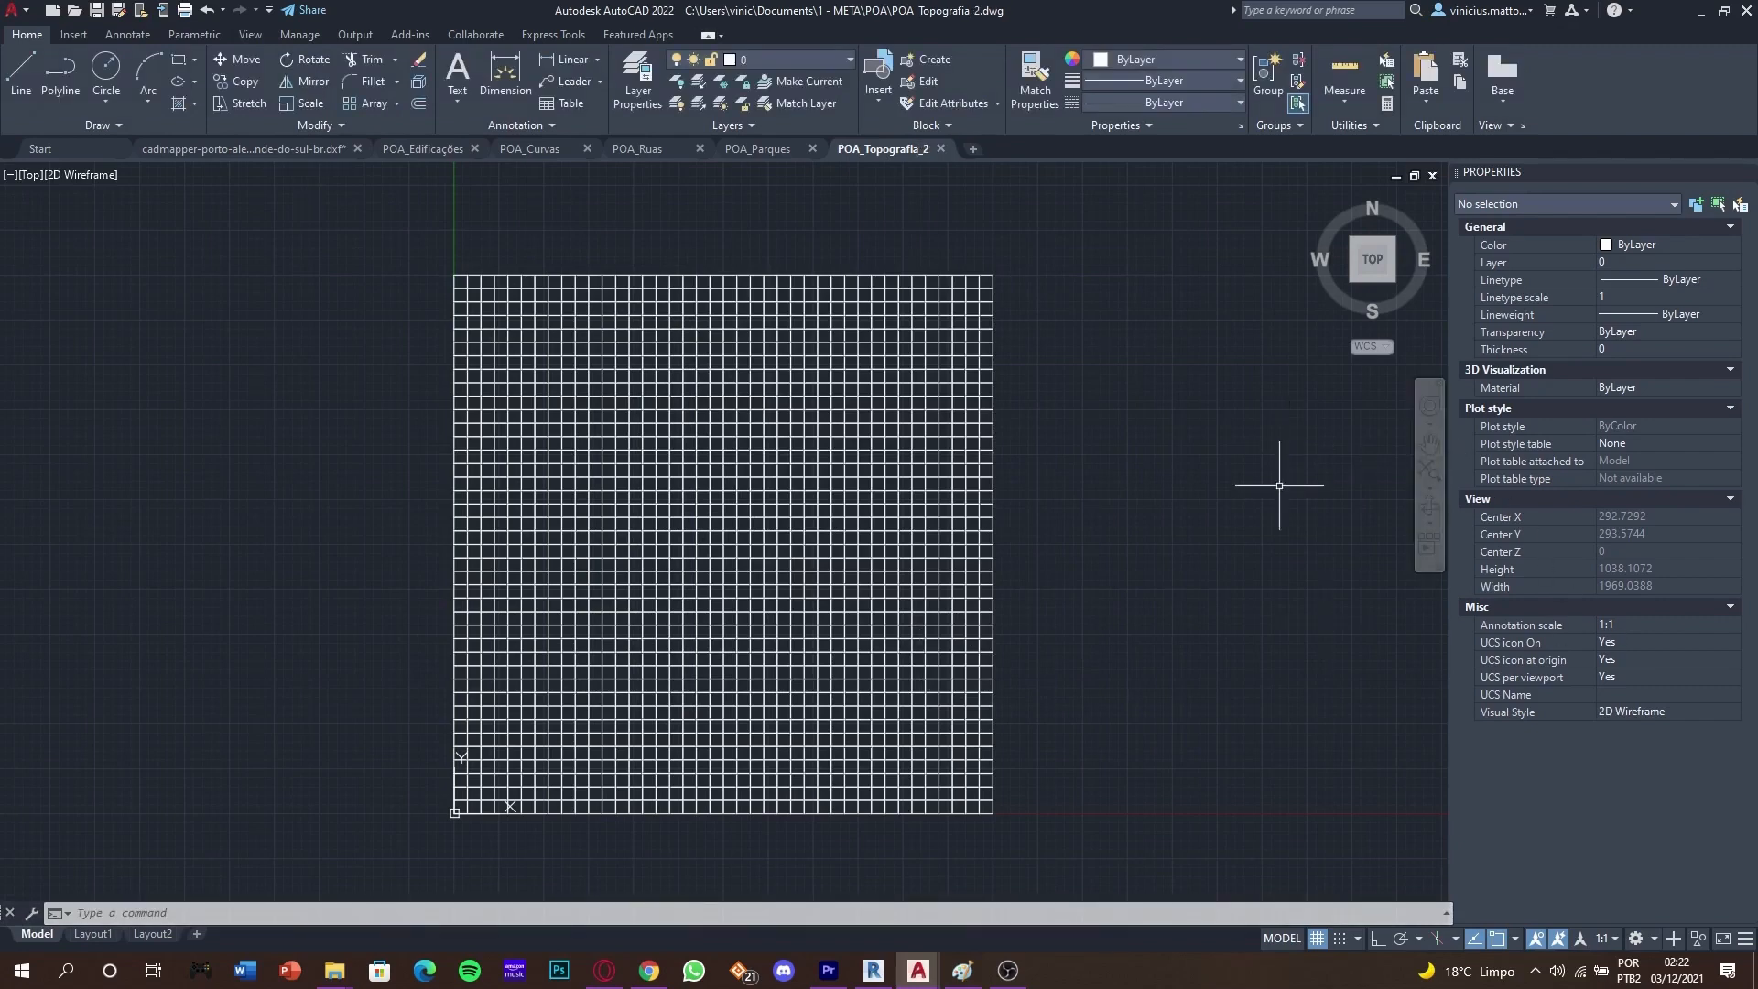
Switch to Revit and create a new project from the architectural template (Modelo de arquitetura).
click(1008, 970)
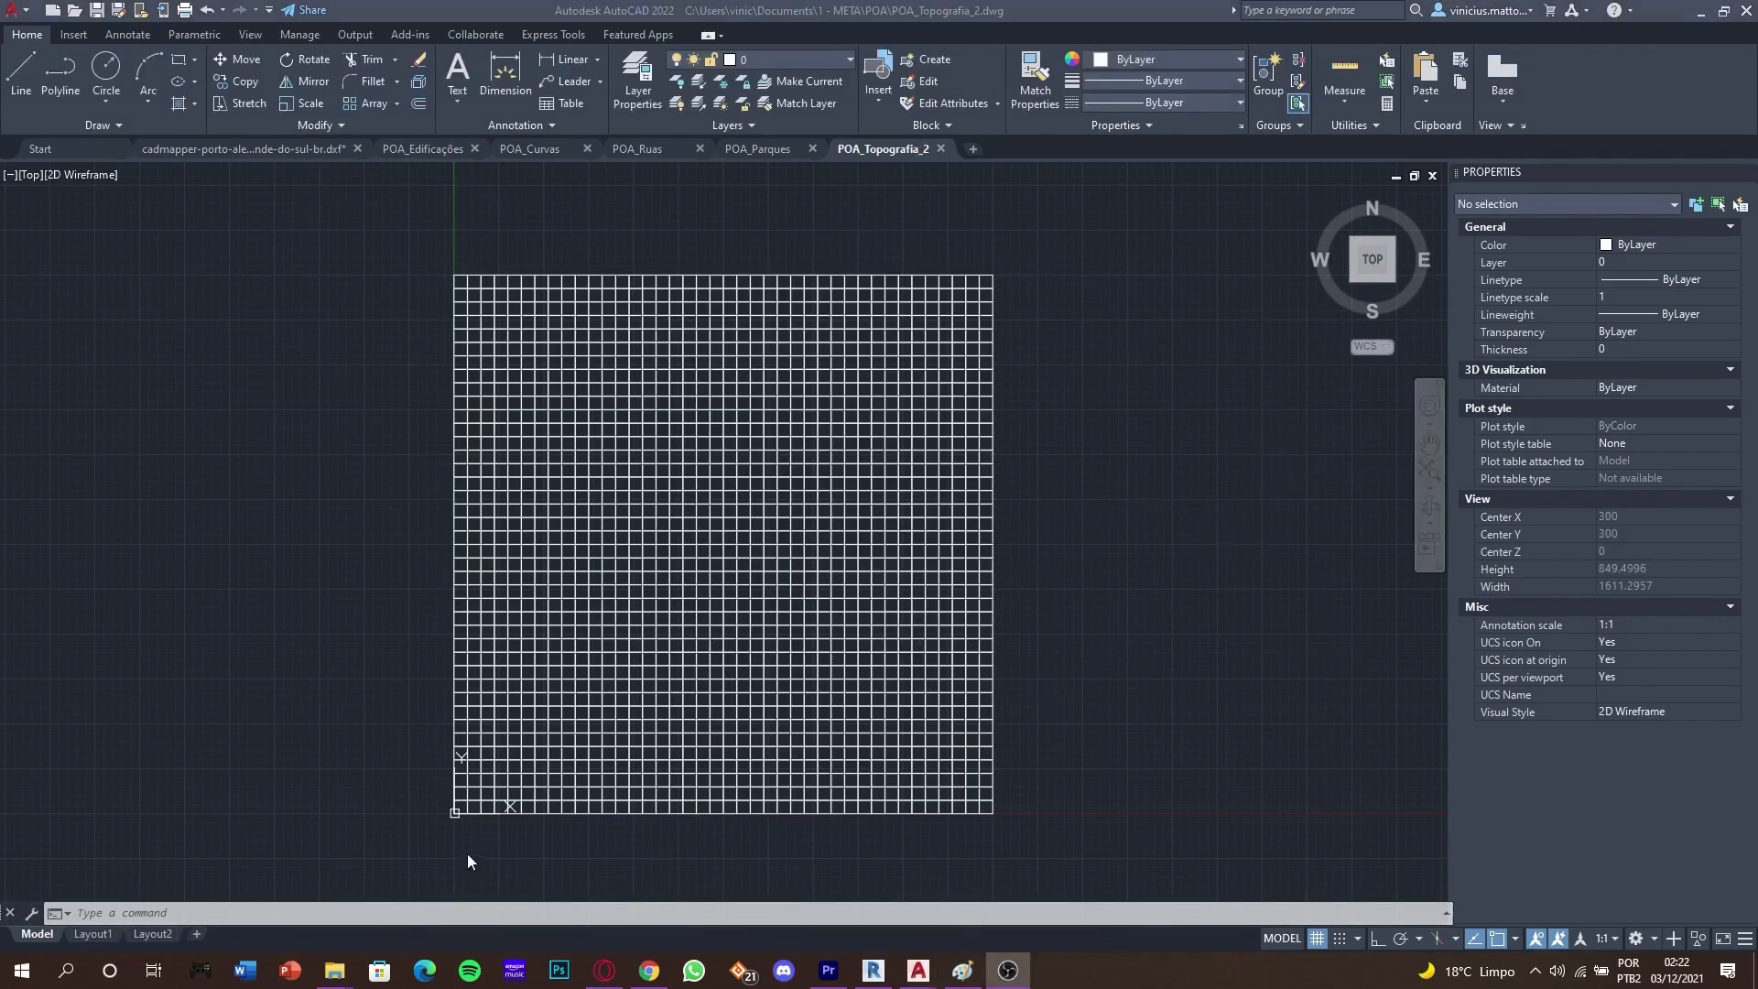
click(873, 970)
click(84, 265)
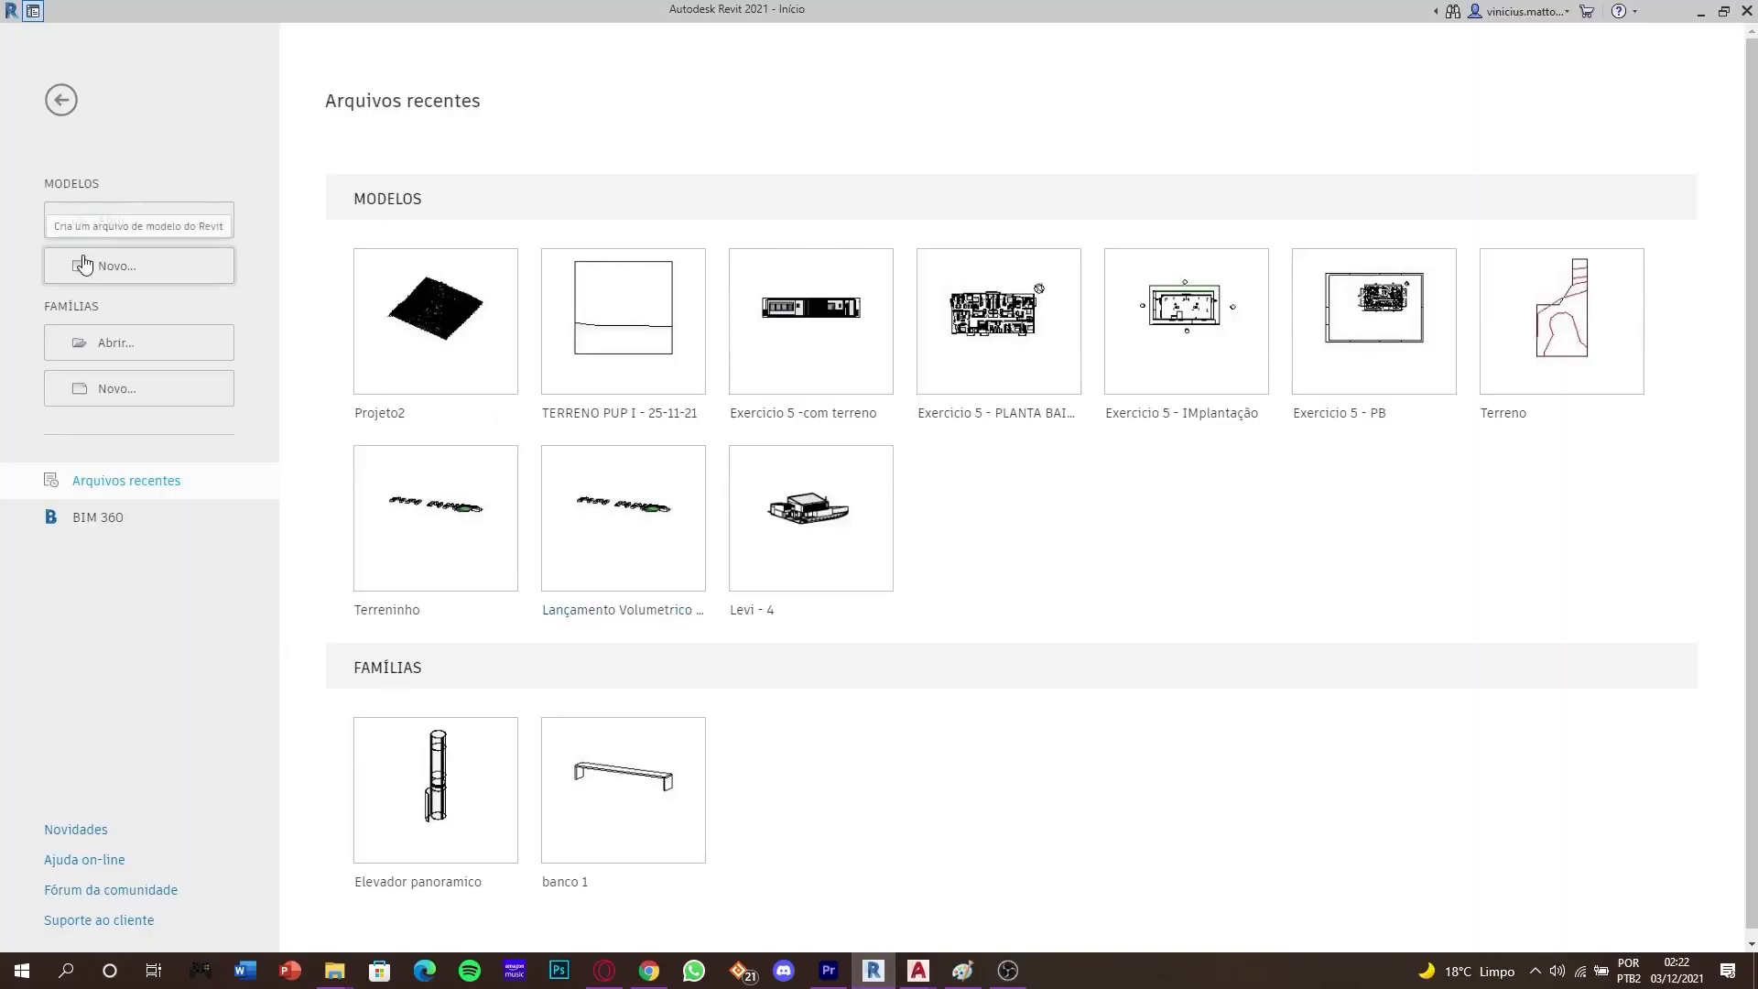
click(918, 449)
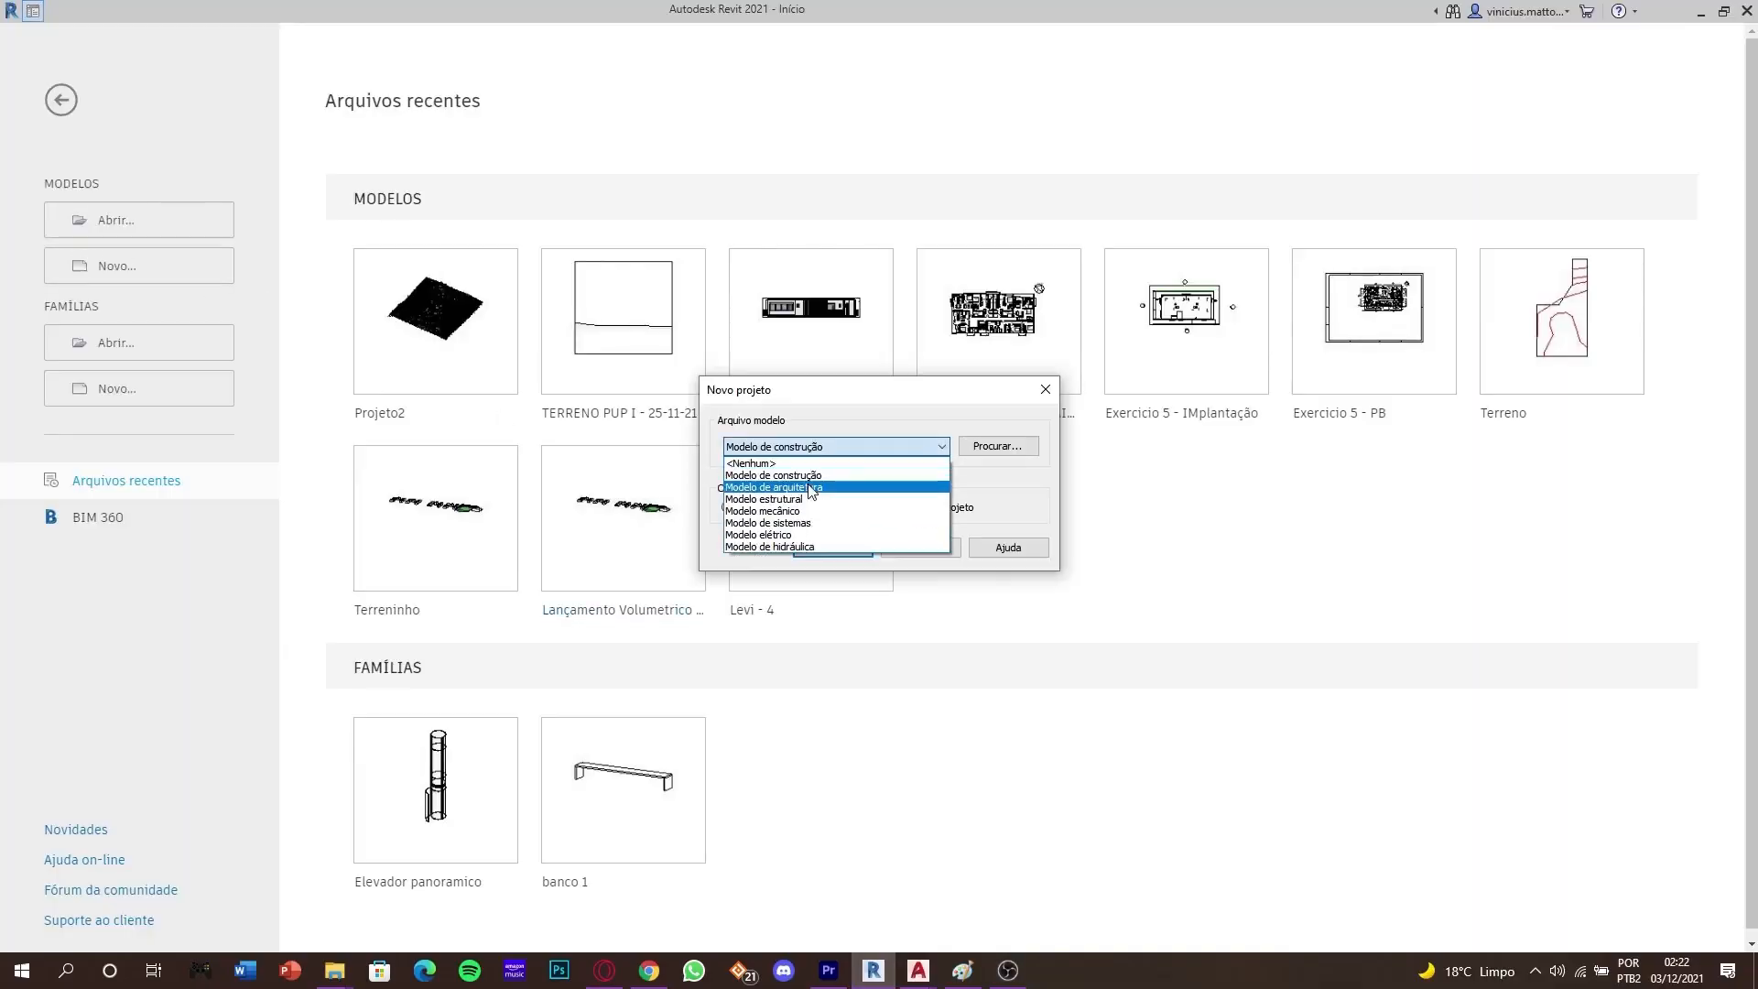
click(811, 487)
click(830, 547)
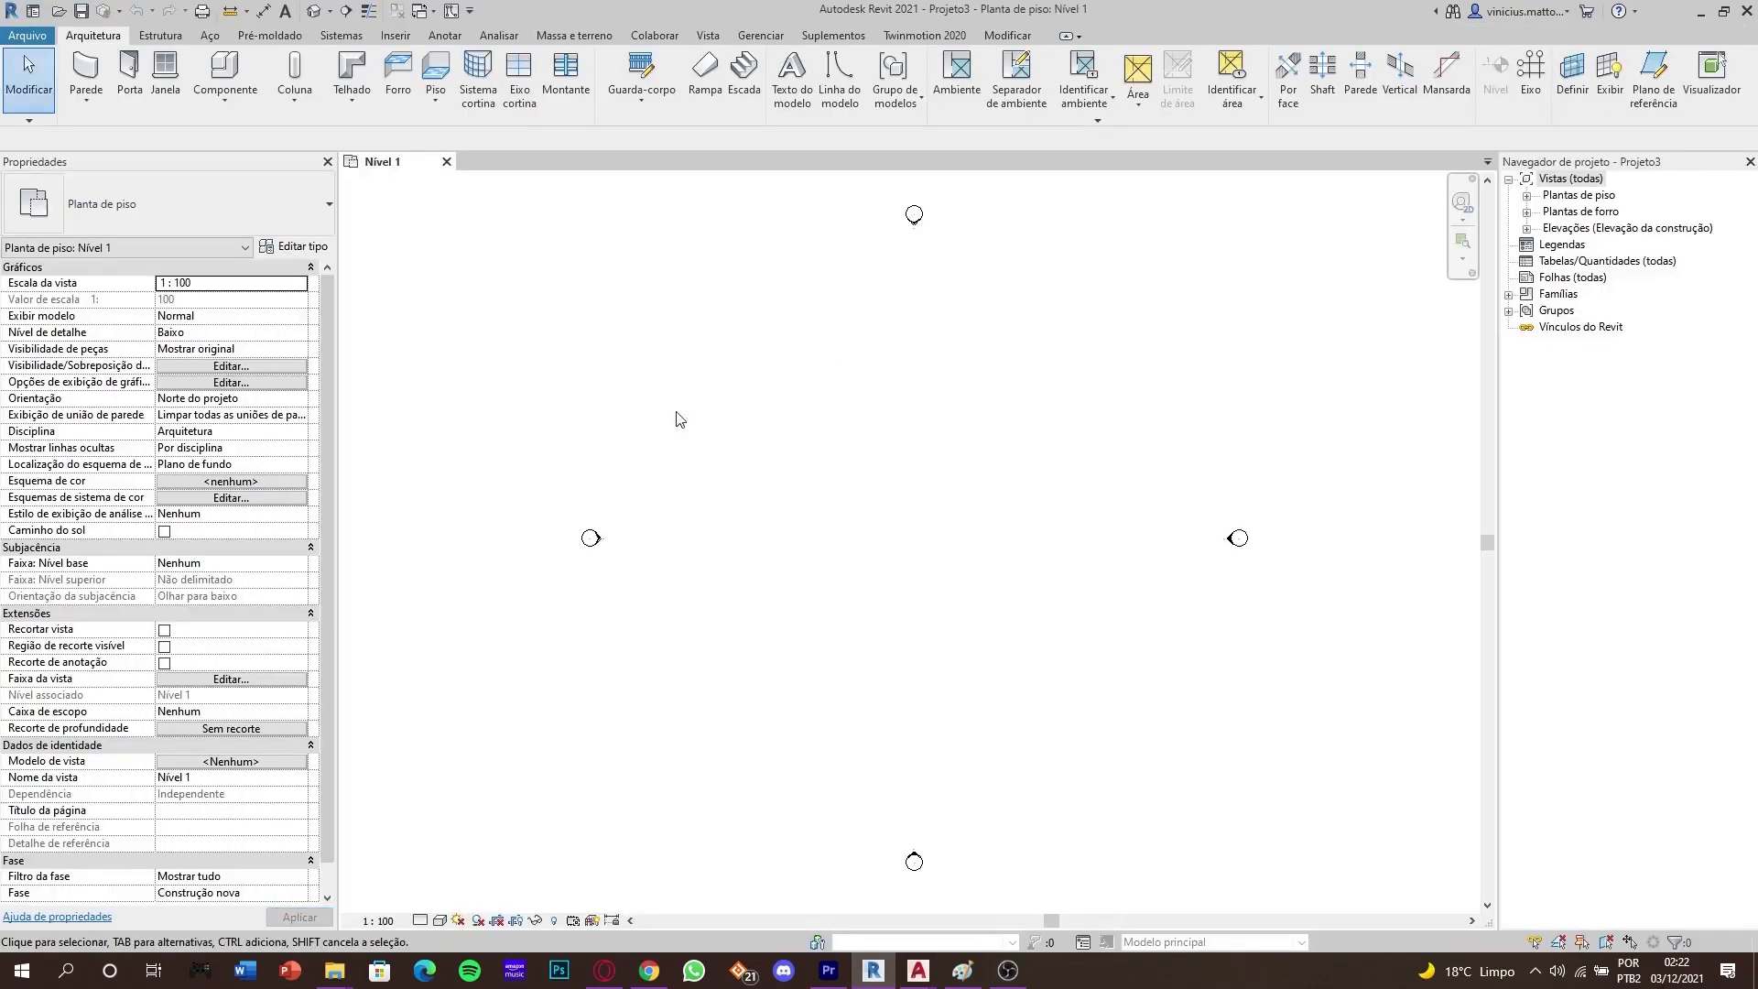
Set the project's length unit (Comprimento) to meters.
key(u)
key(n)
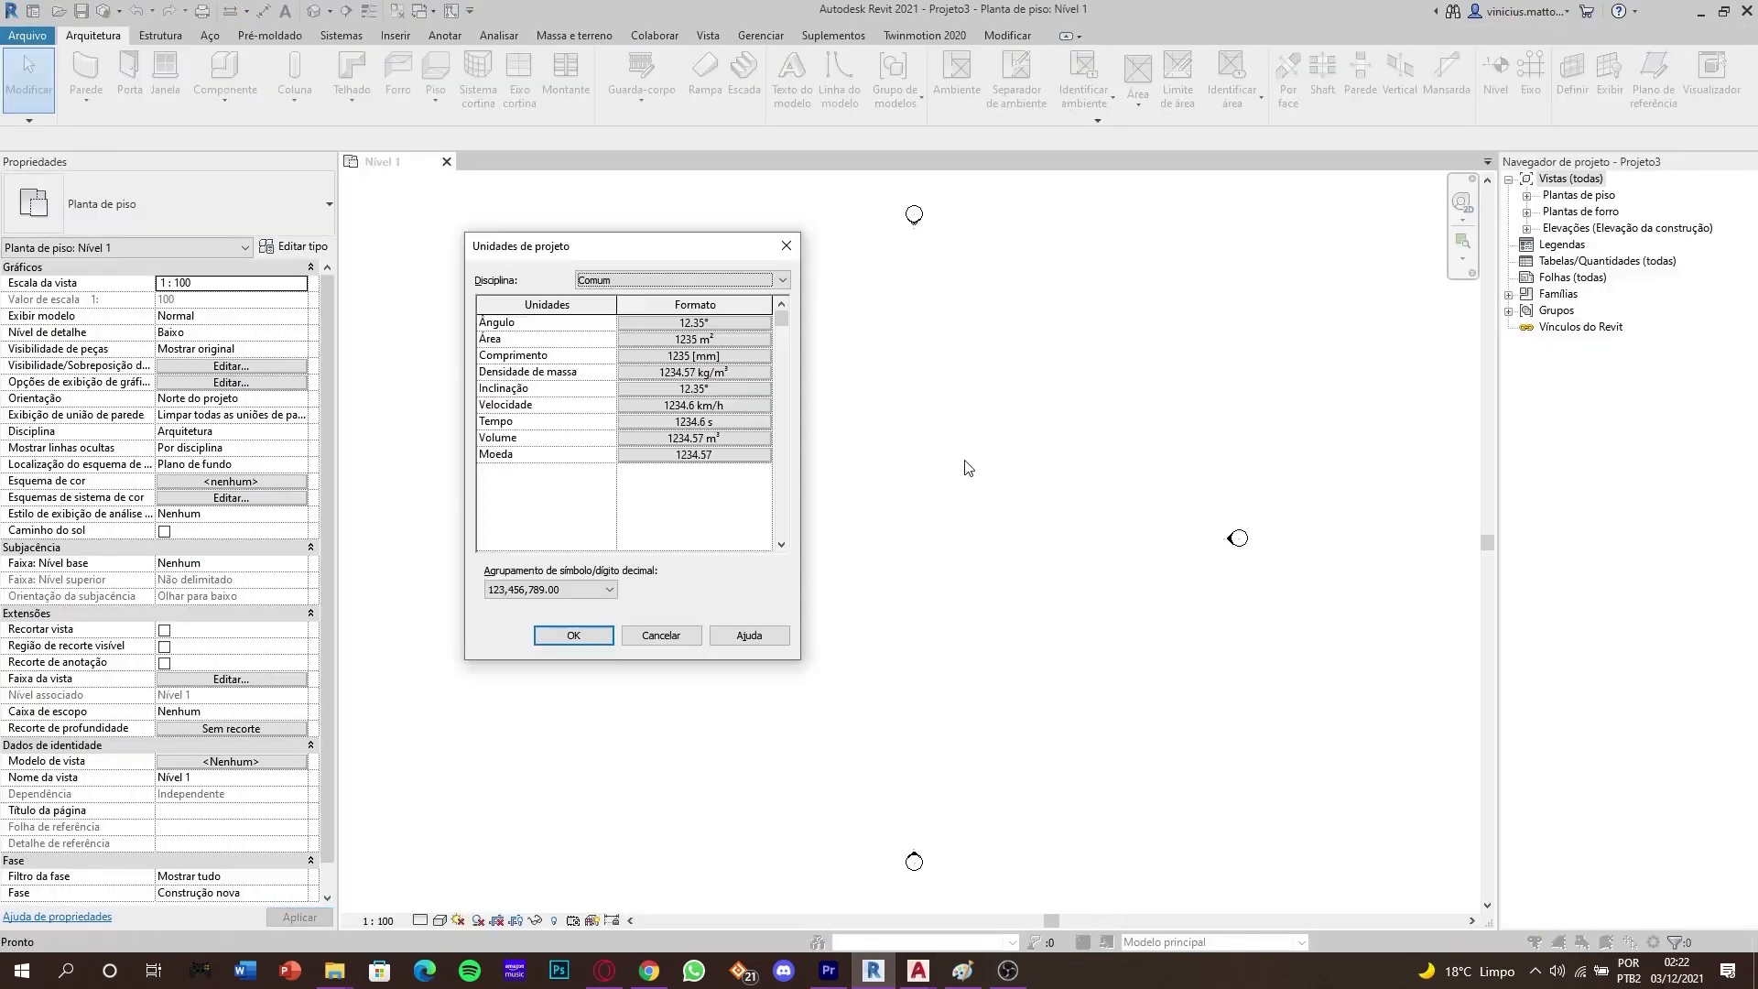
click(680, 360)
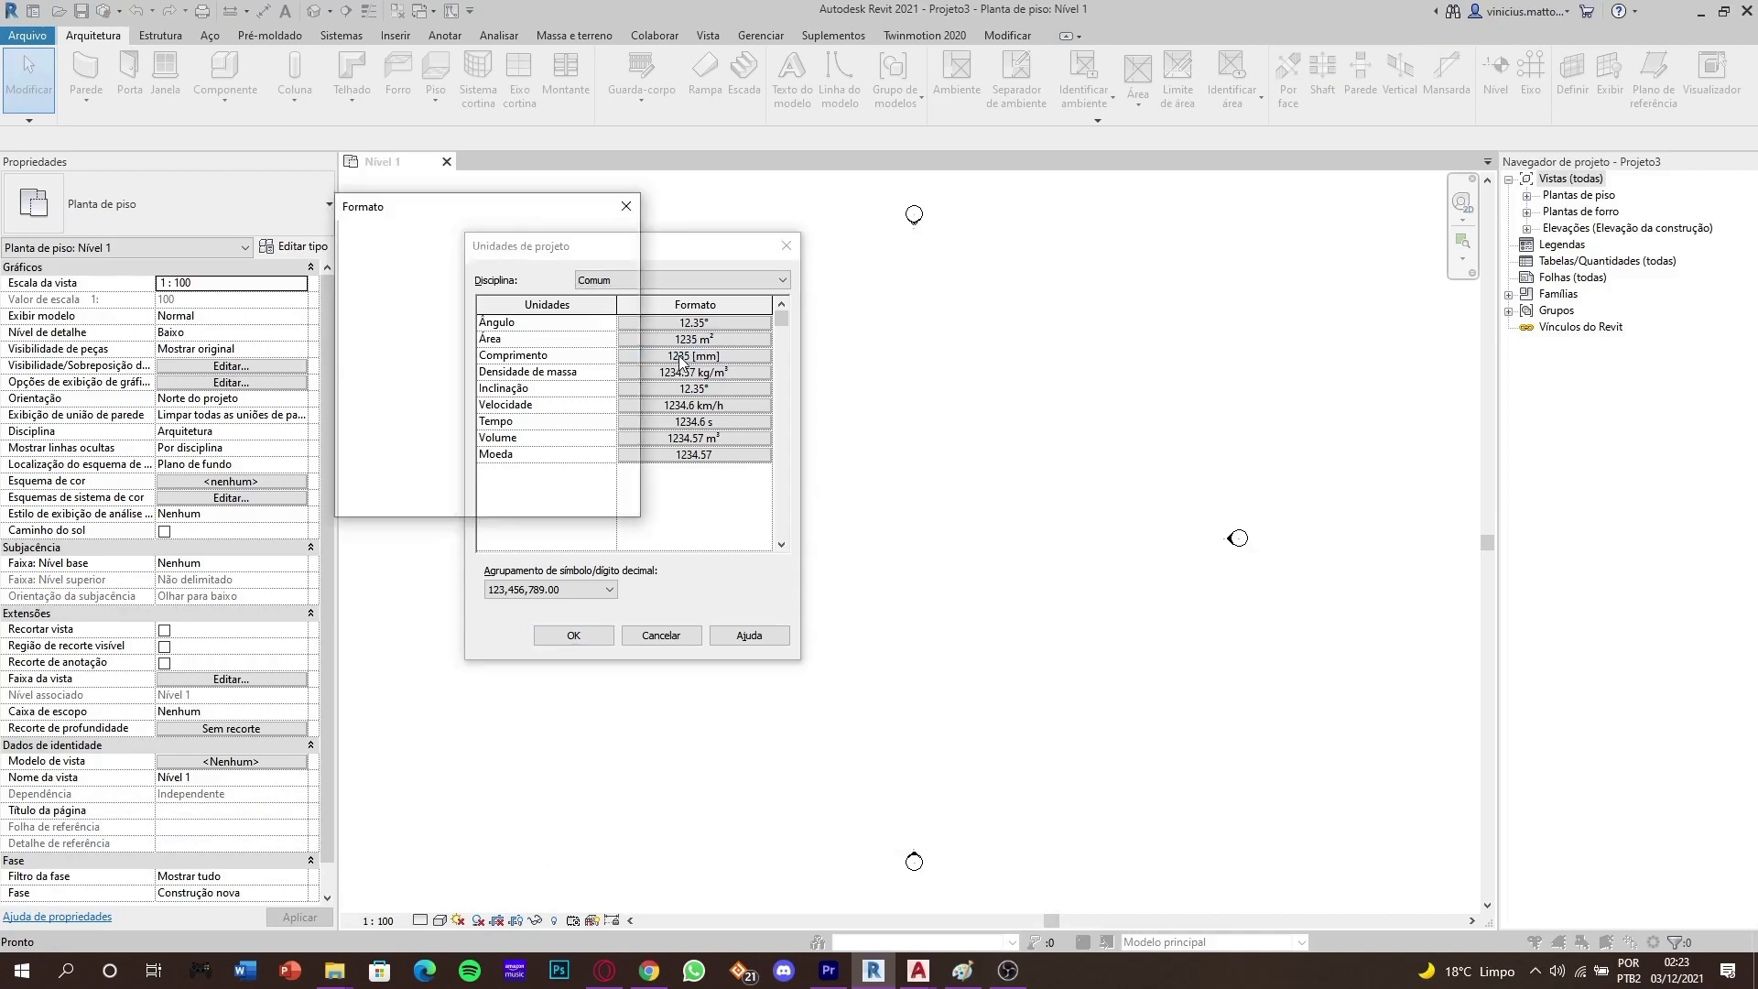
click(540, 265)
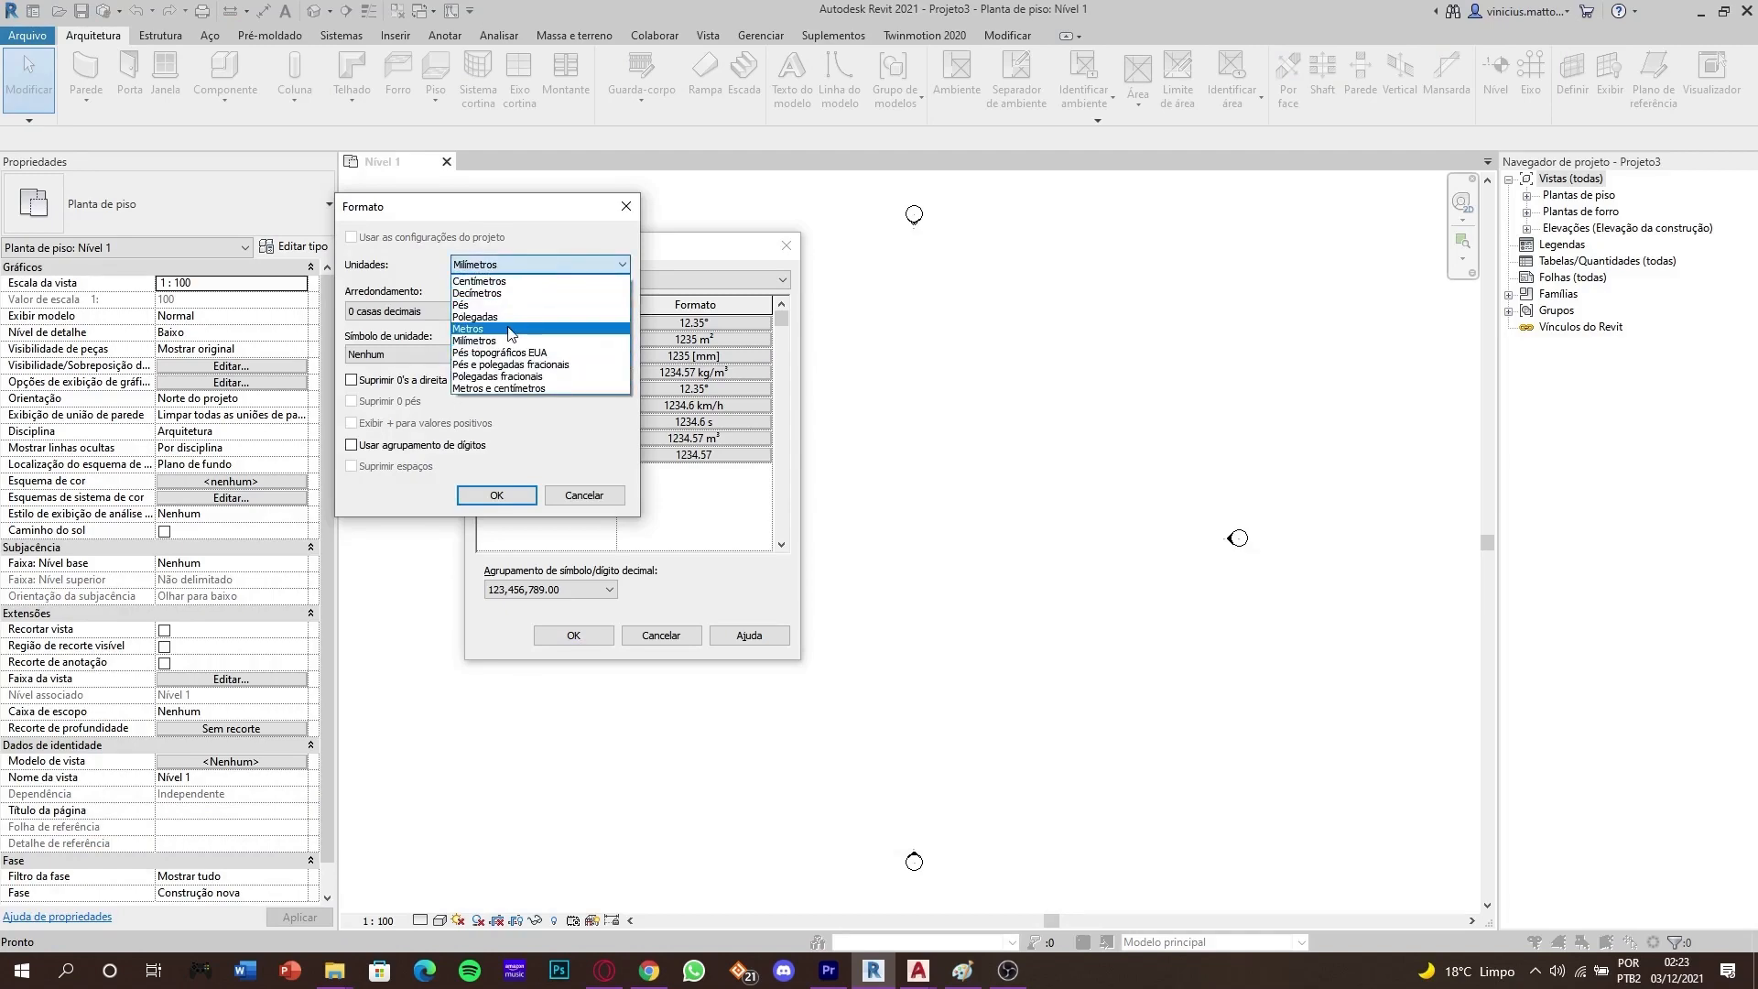
click(511, 329)
click(496, 496)
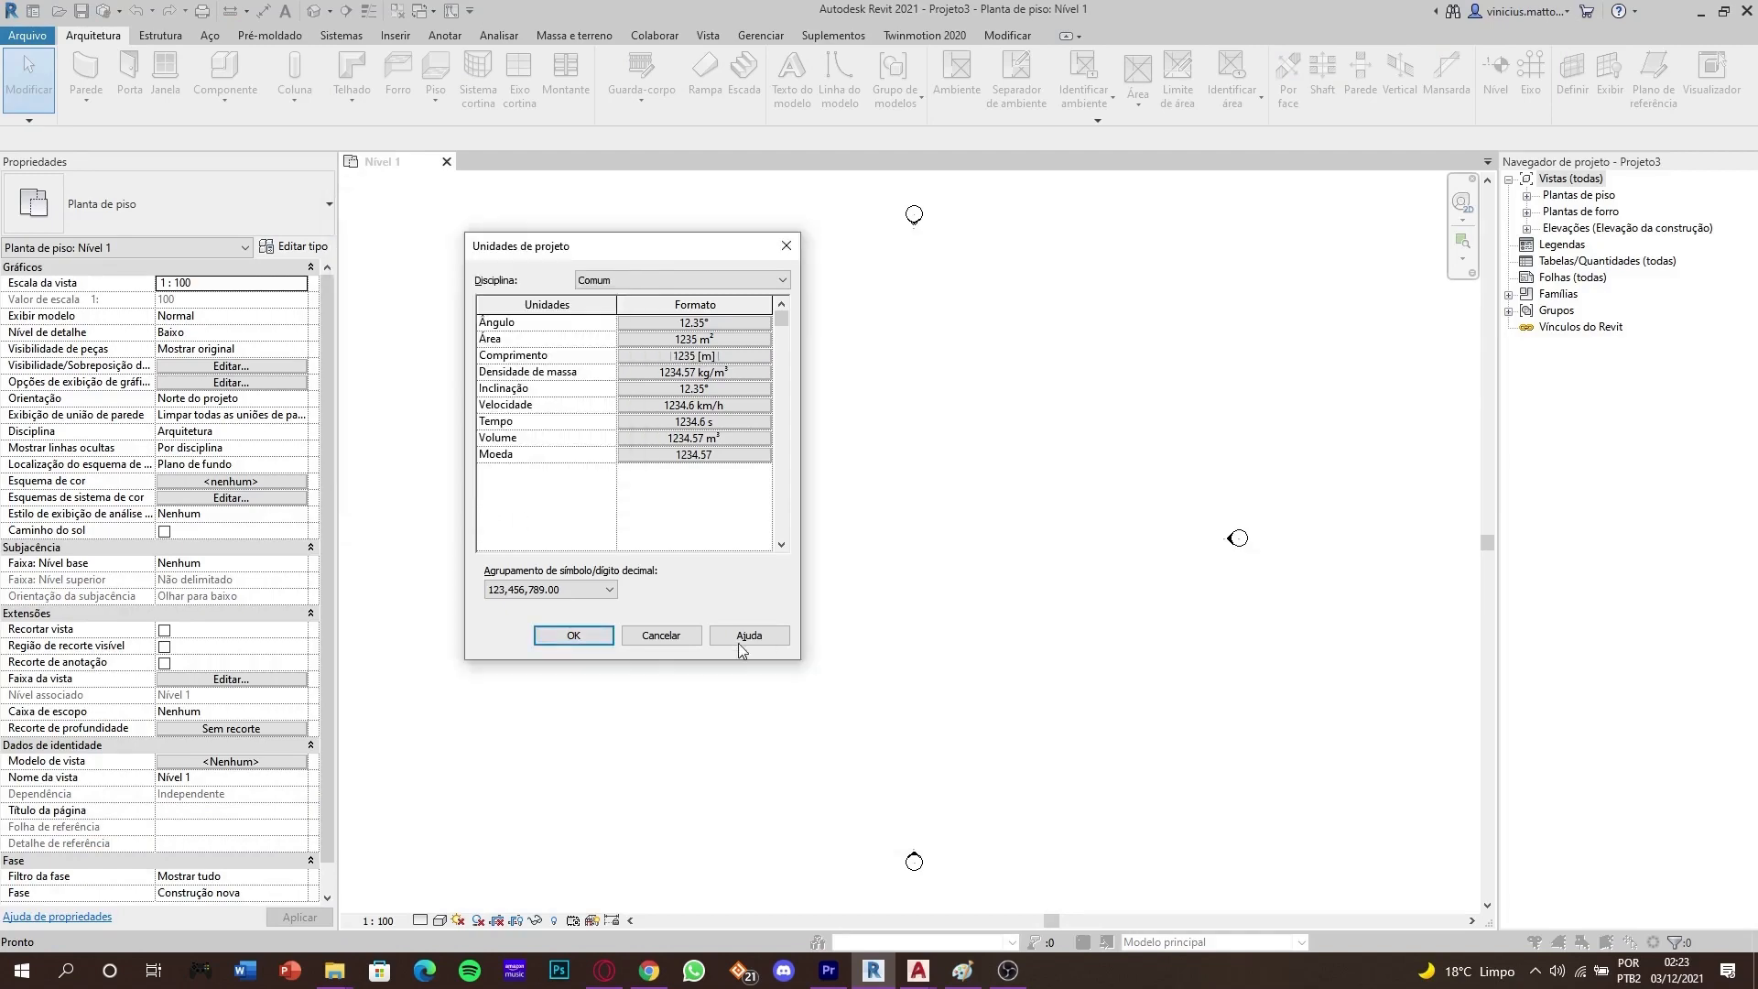
click(574, 636)
Import the CAD drawing POA_Topografia_2 from the Teste folder into the Nível 1 plan and view it in 3D.
scroll(1063, 616, down, 5)
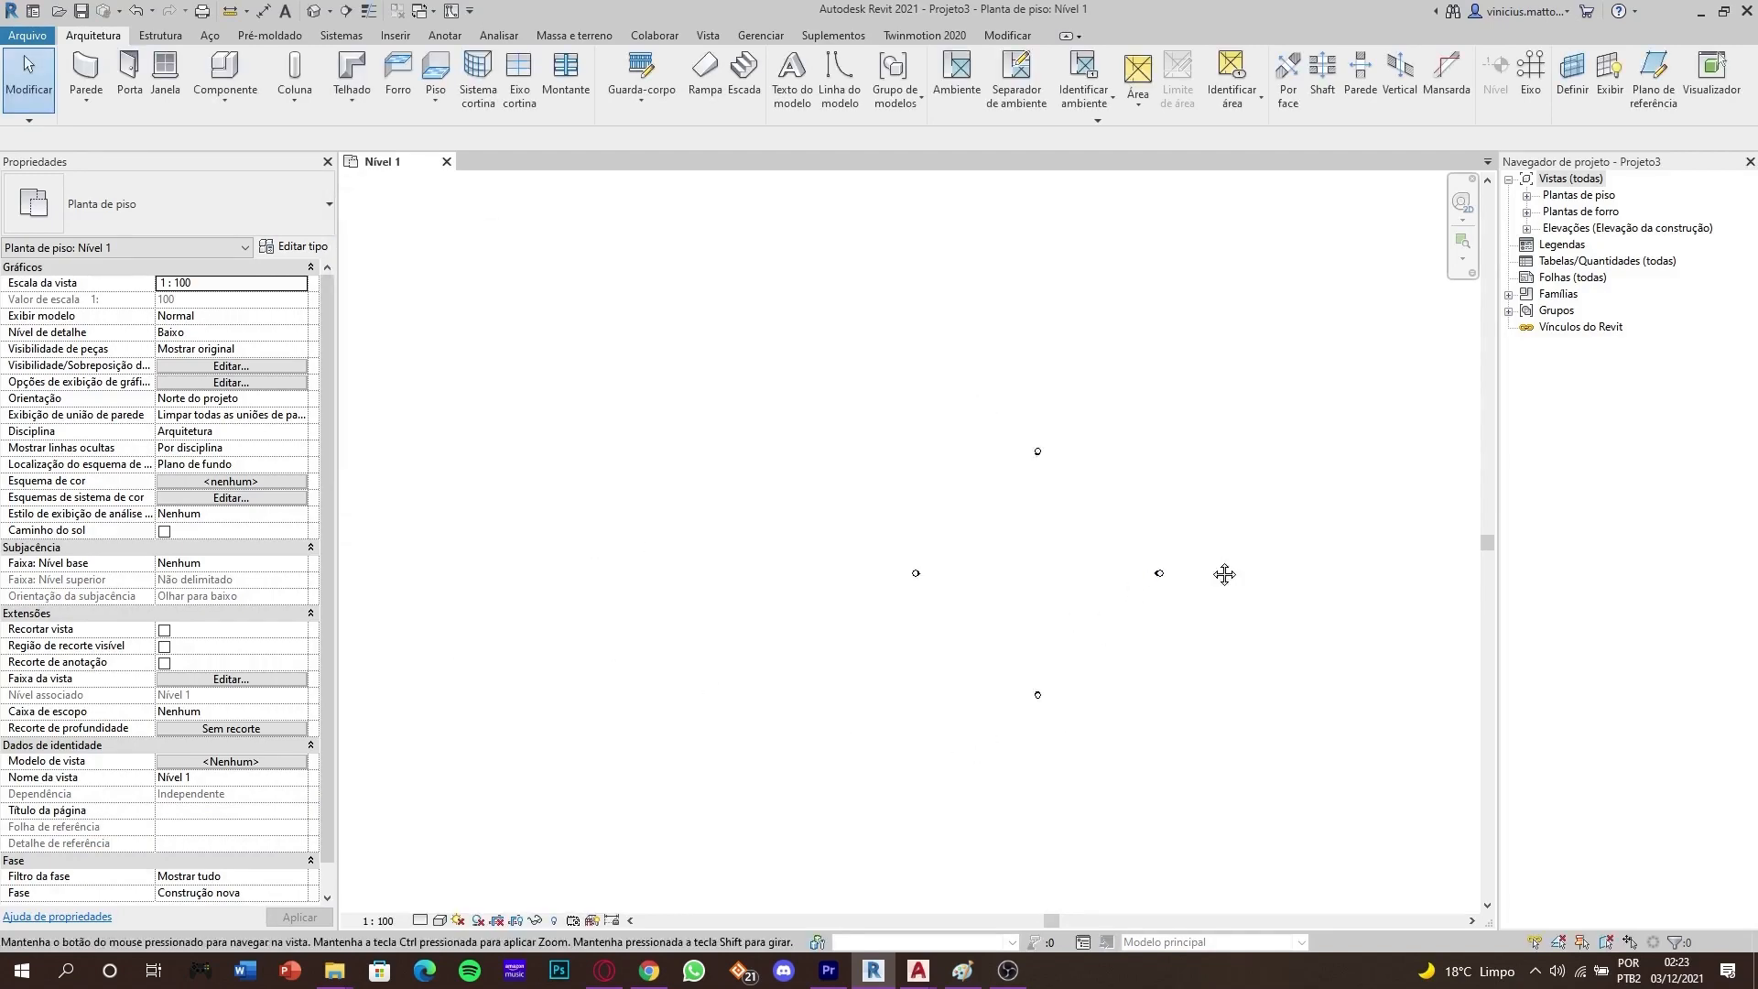
middle_drag(1224, 577, 1001, 549)
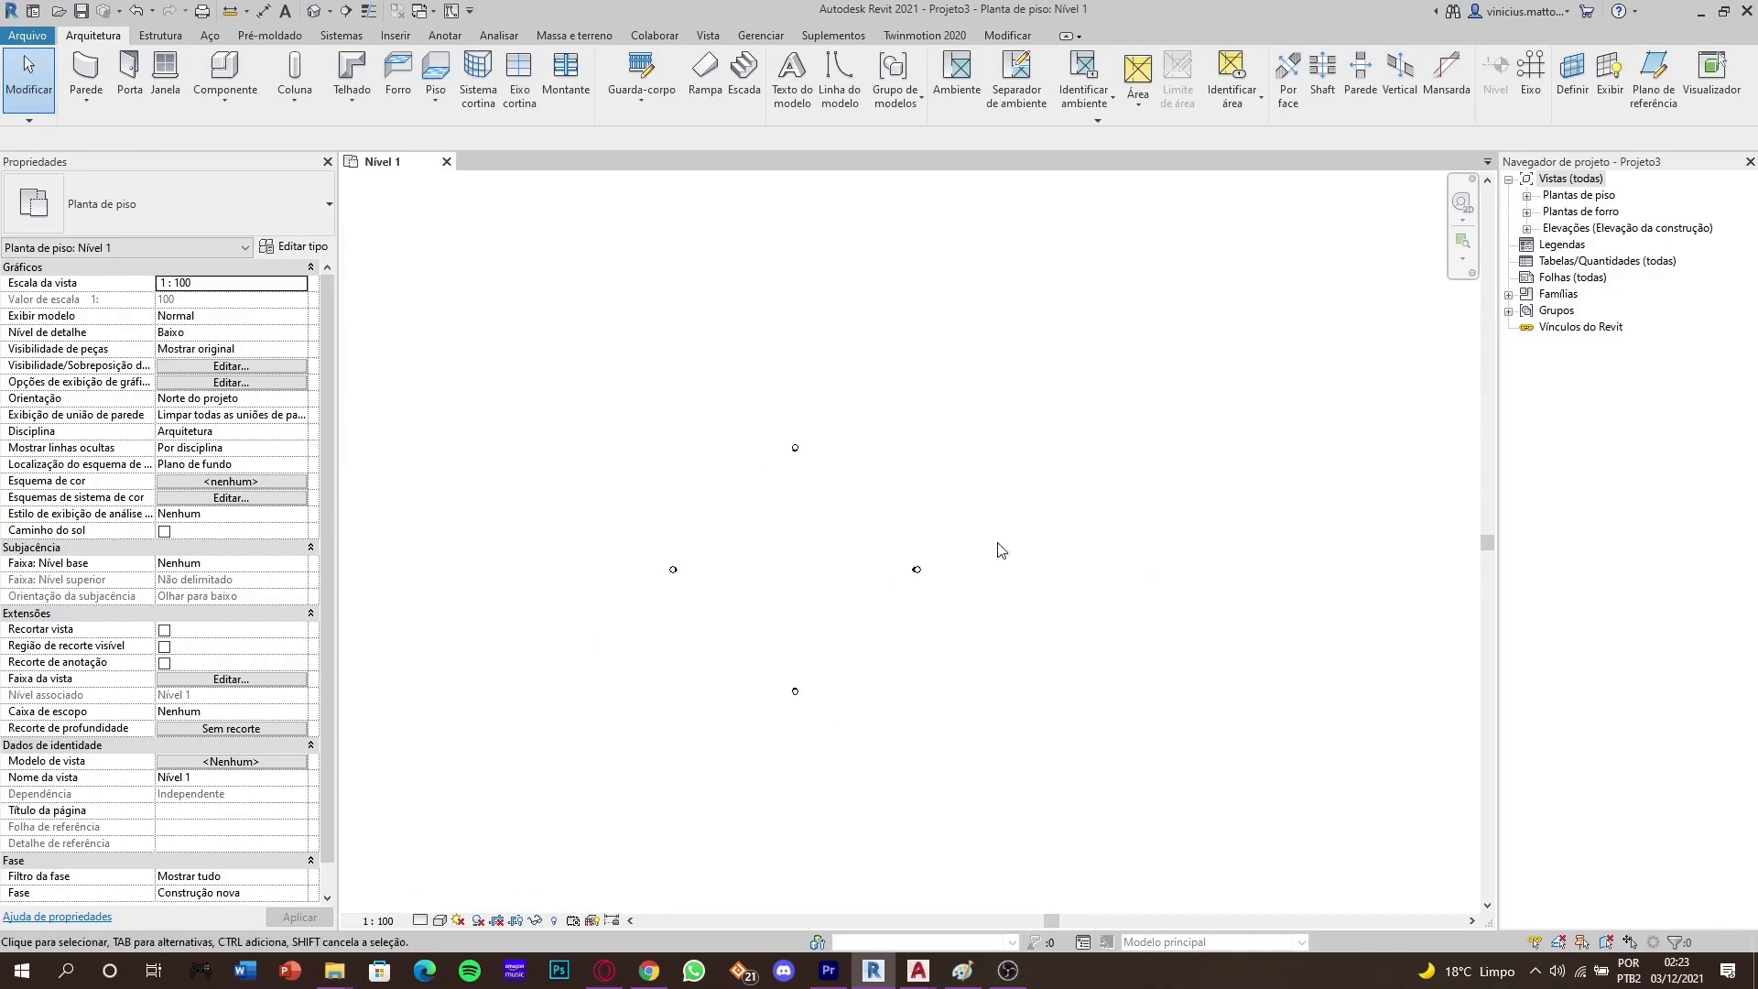
click(393, 37)
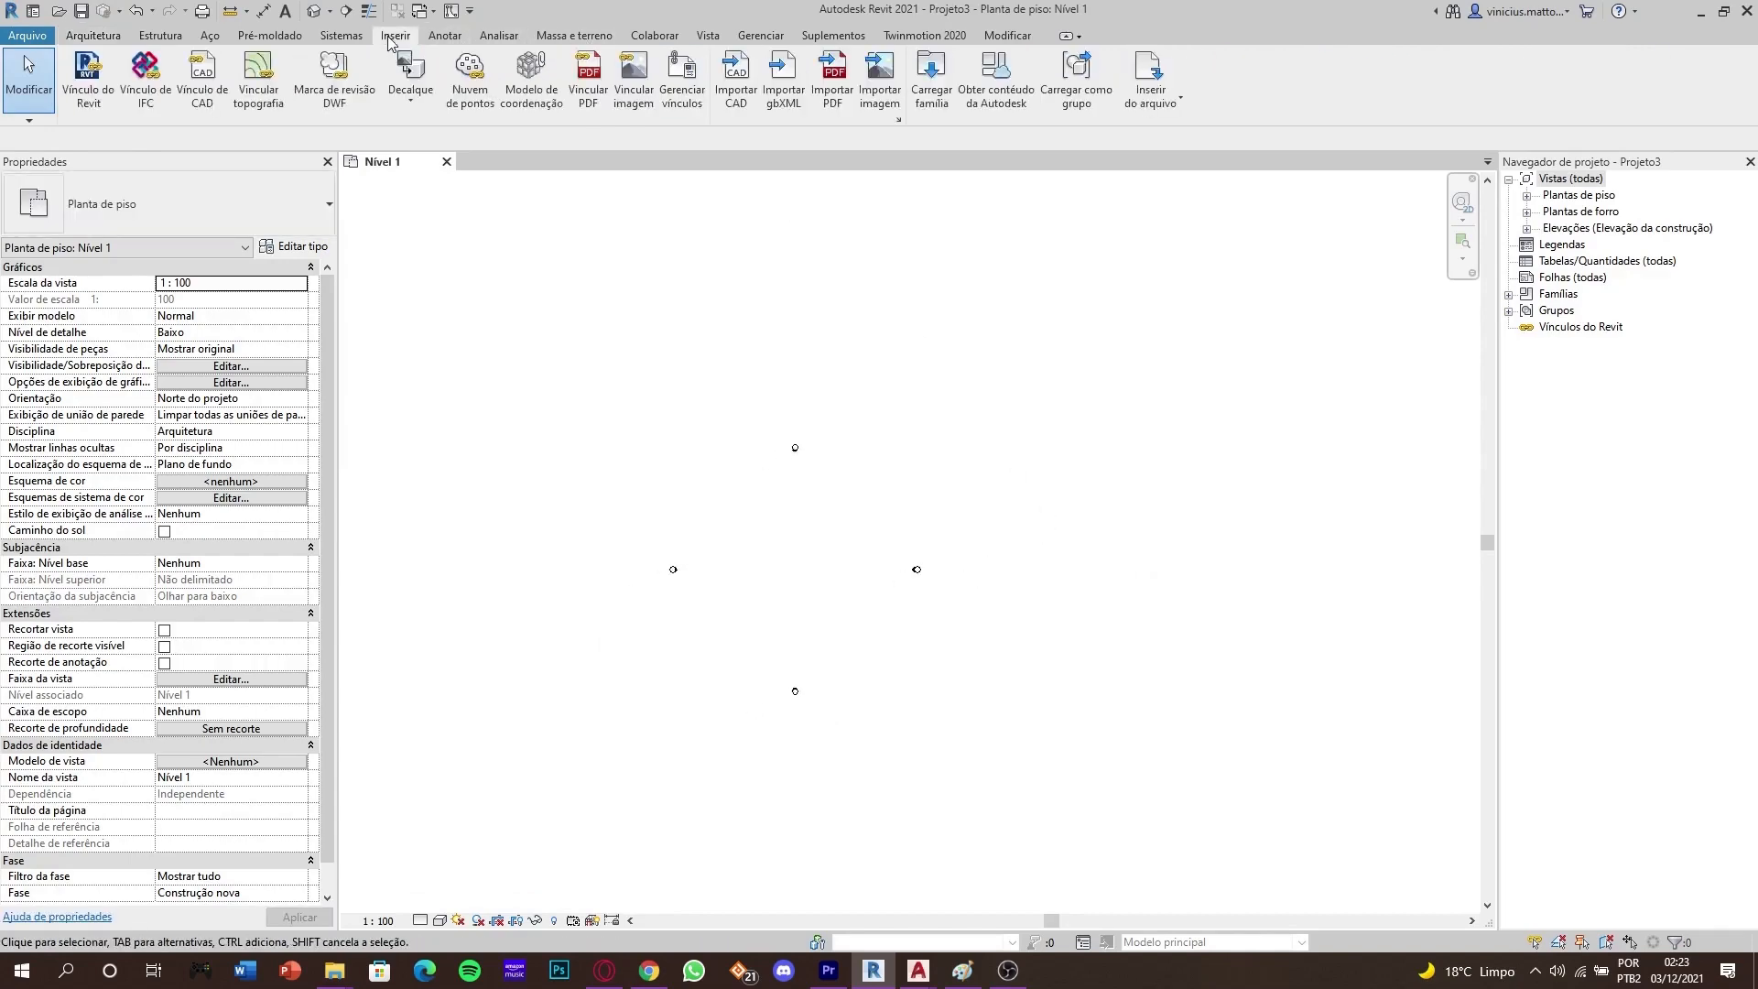
click(733, 107)
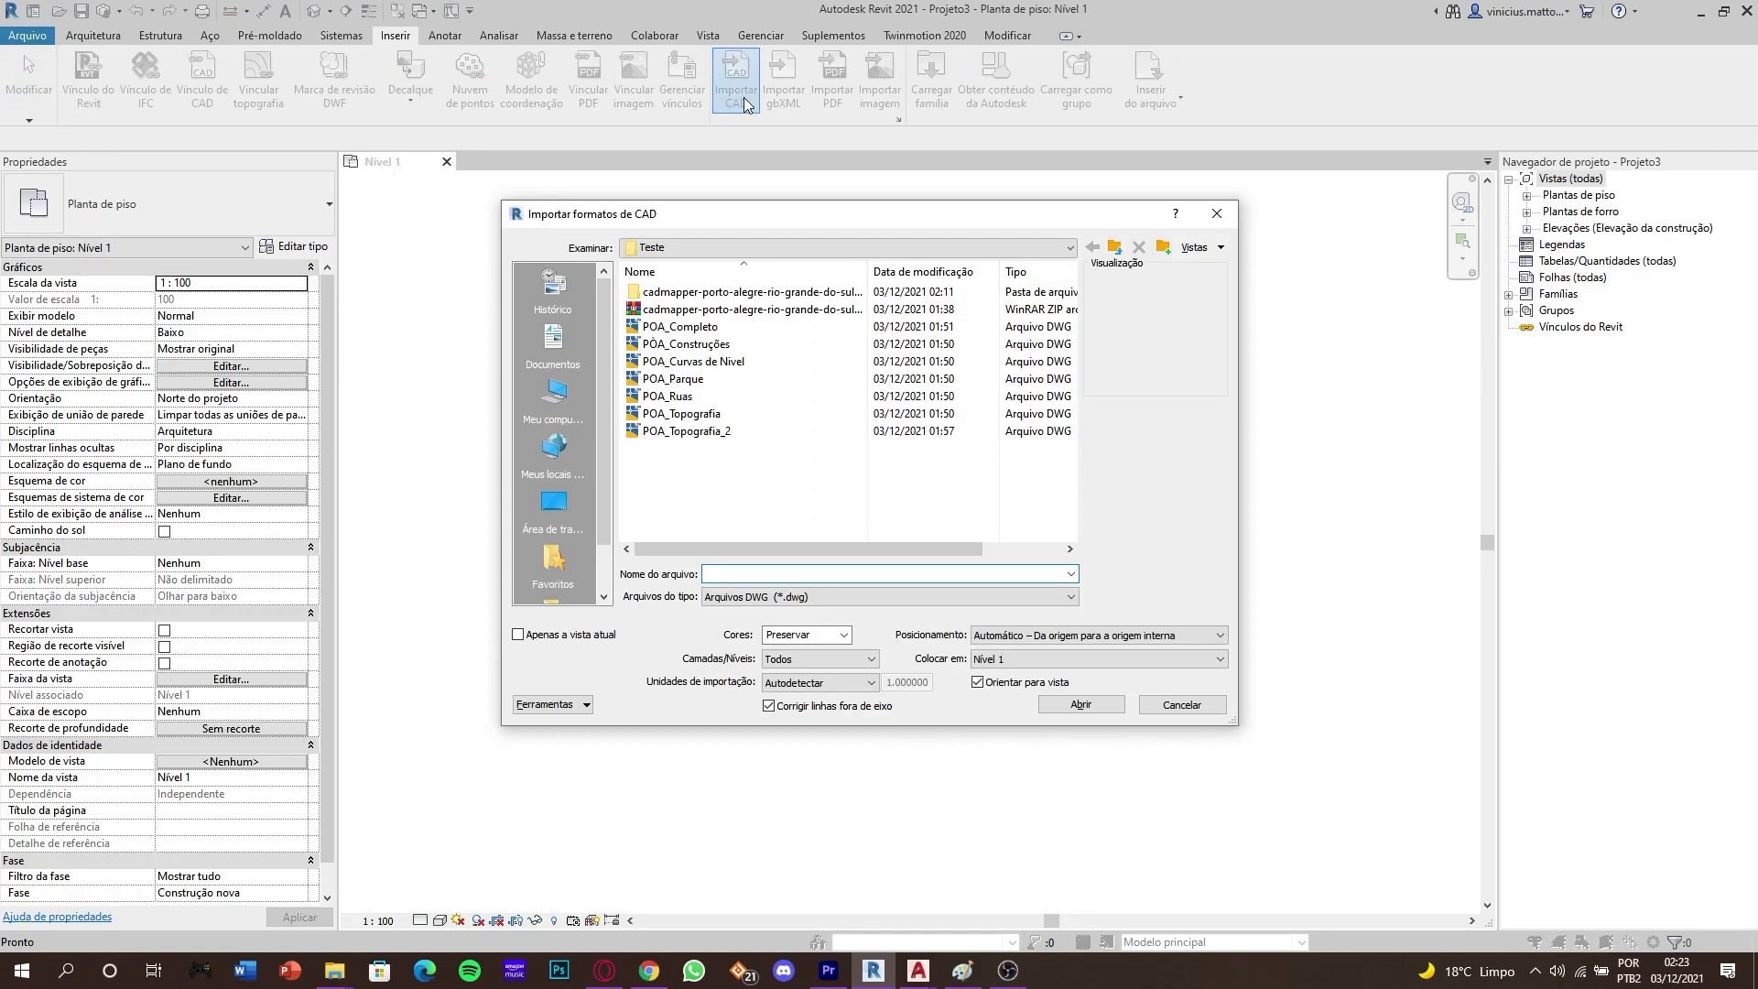
double_click(721, 432)
scroll(809, 445, down, 8)
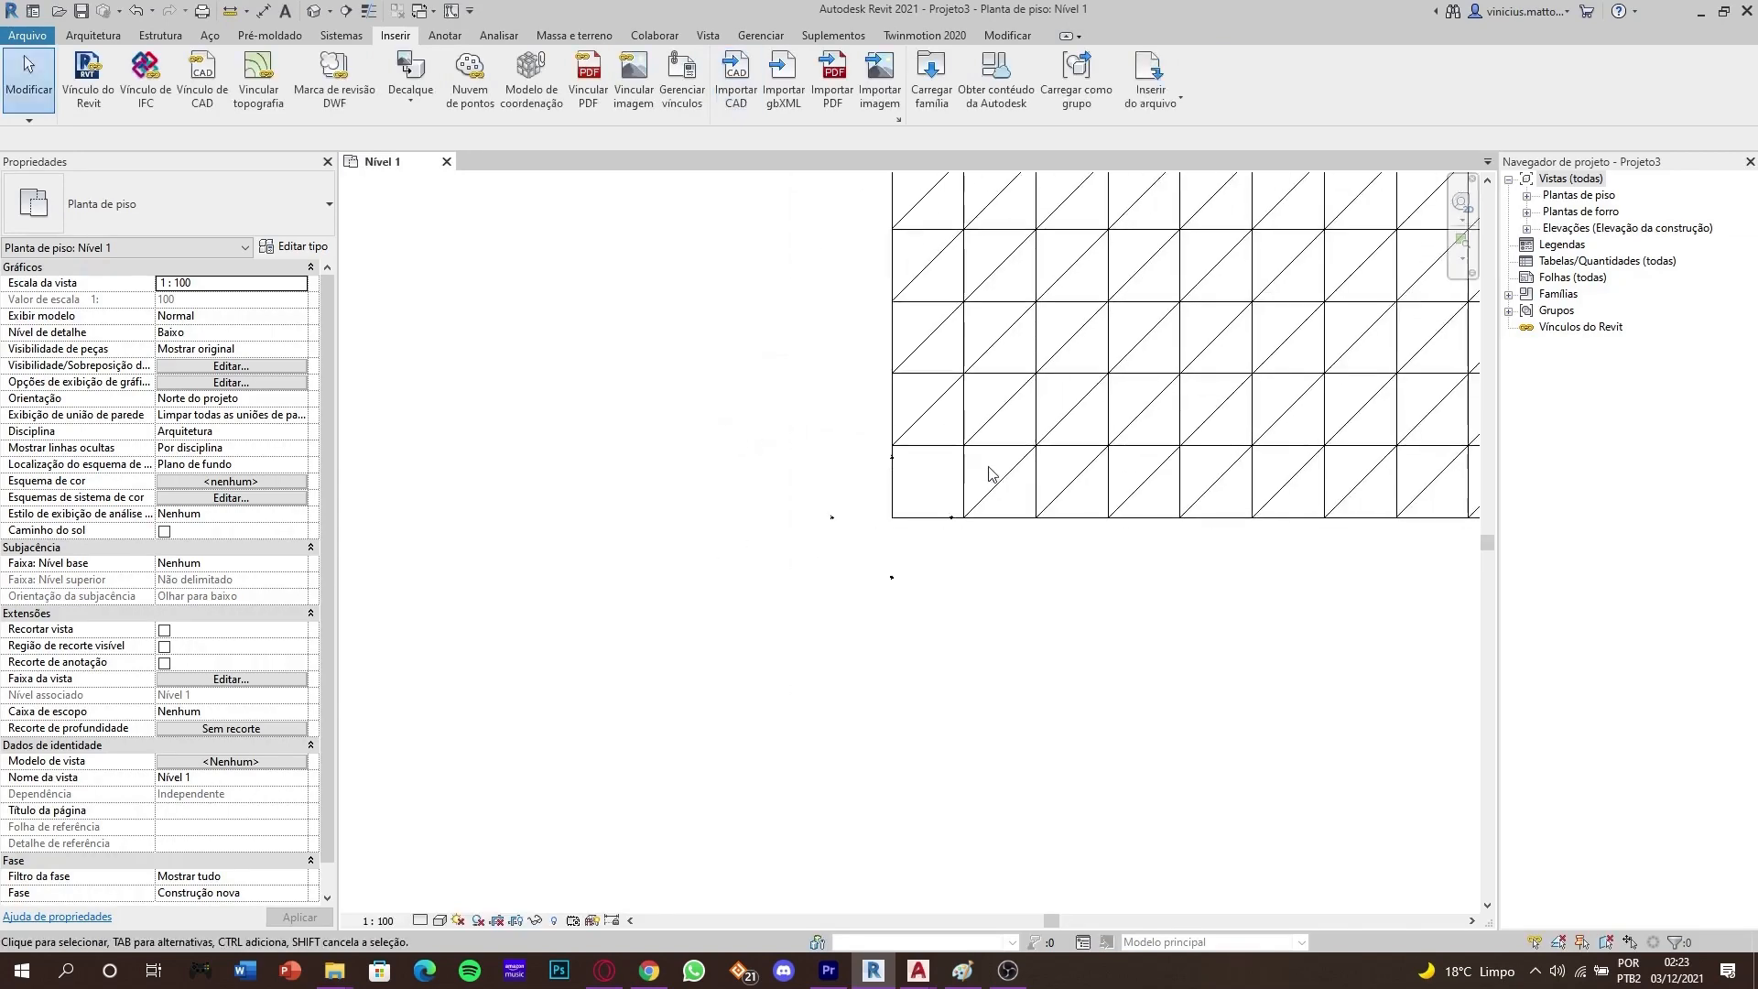
scroll(919, 561, down, 3)
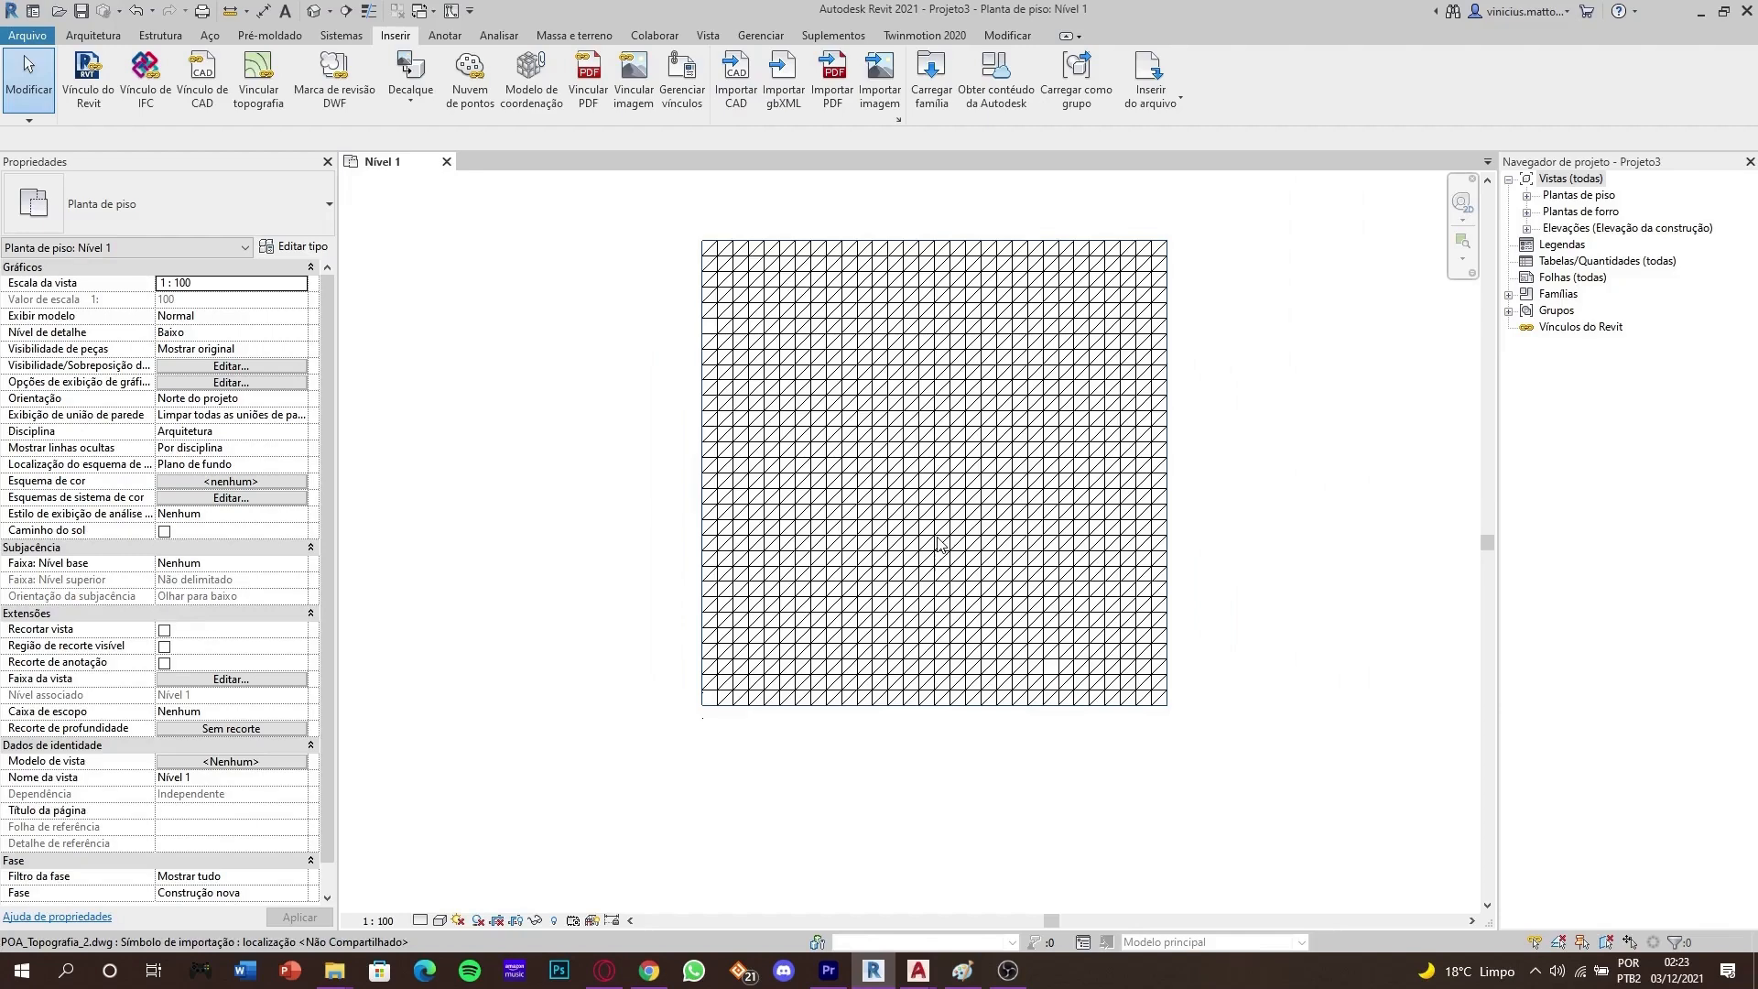
click(313, 10)
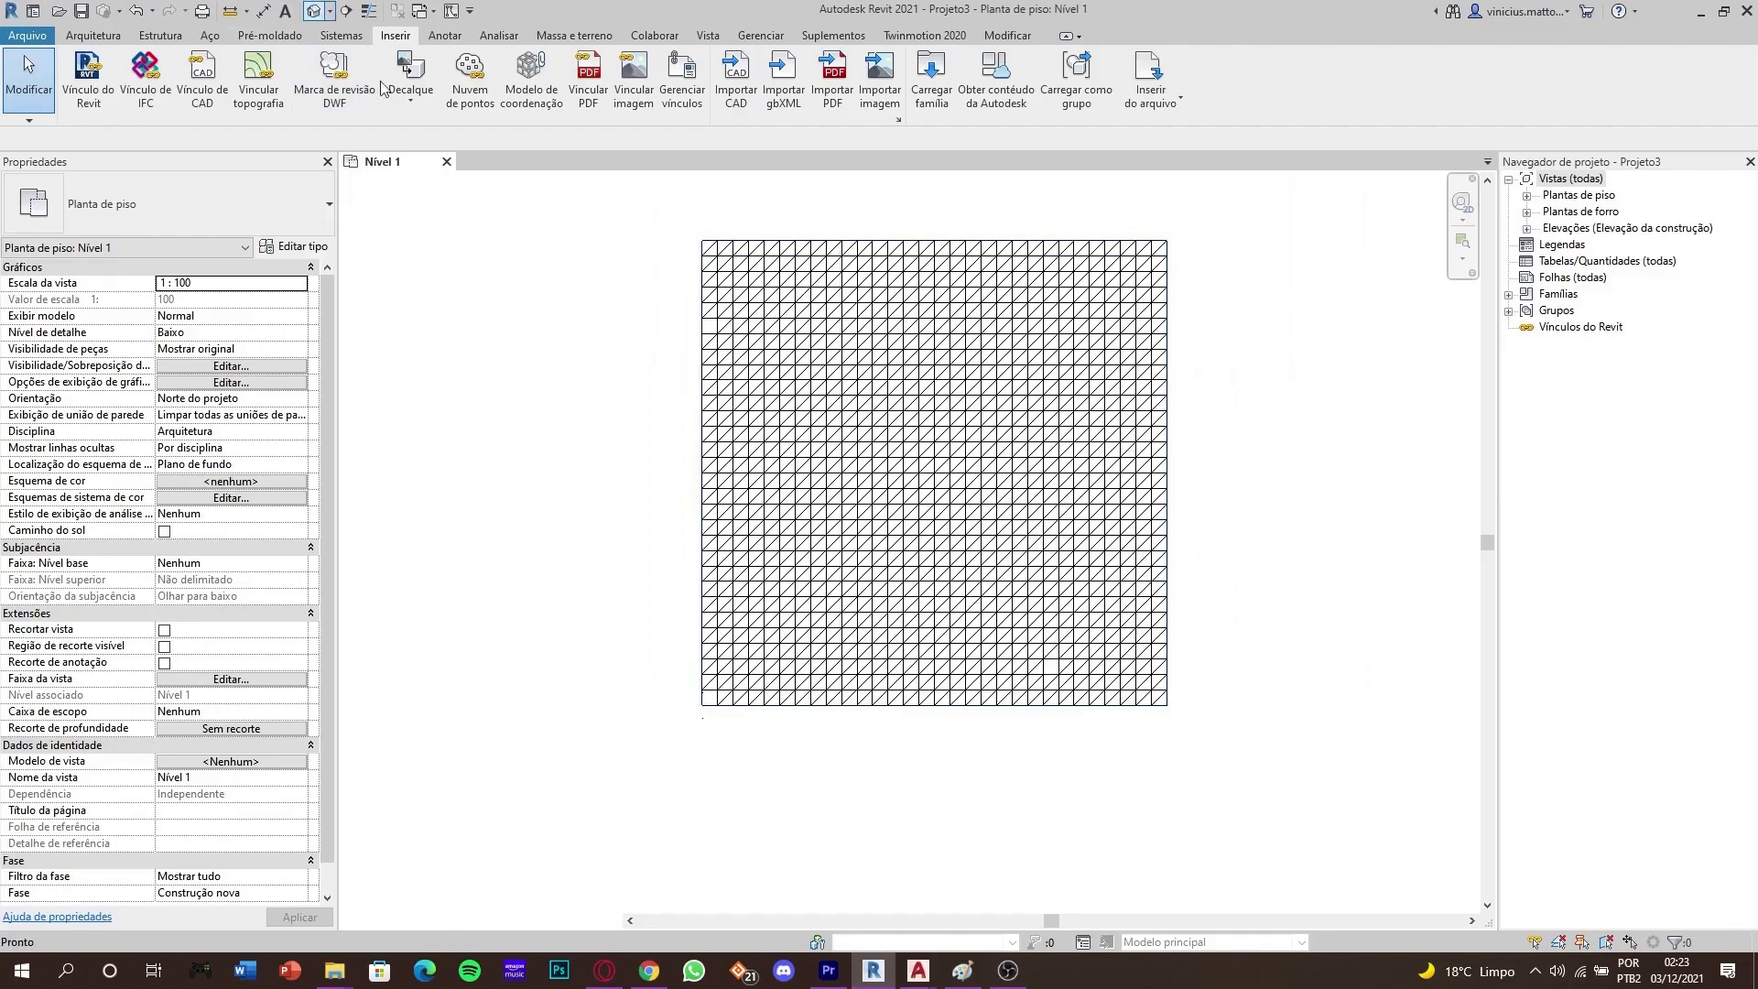
shift+middle_drag(752, 366, 934, 547)
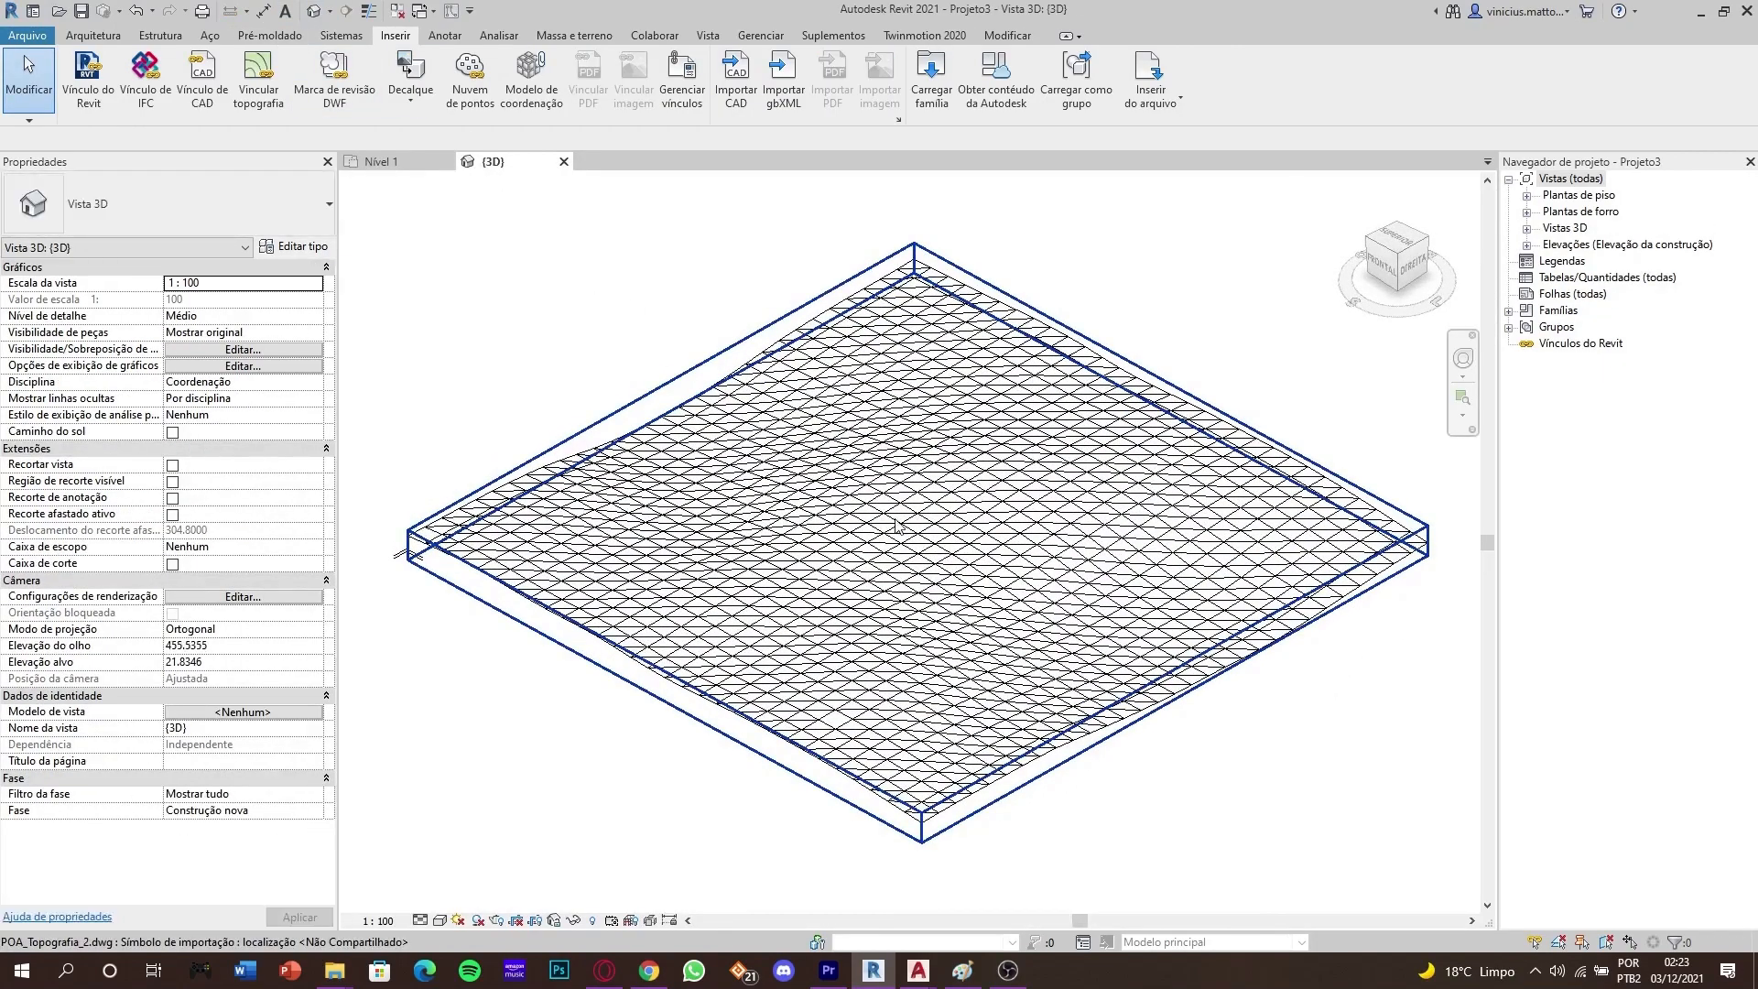
Create a toposurface from the imported POA_Topografia_2 instance using only the topography layer, and finish the surface.
click(577, 35)
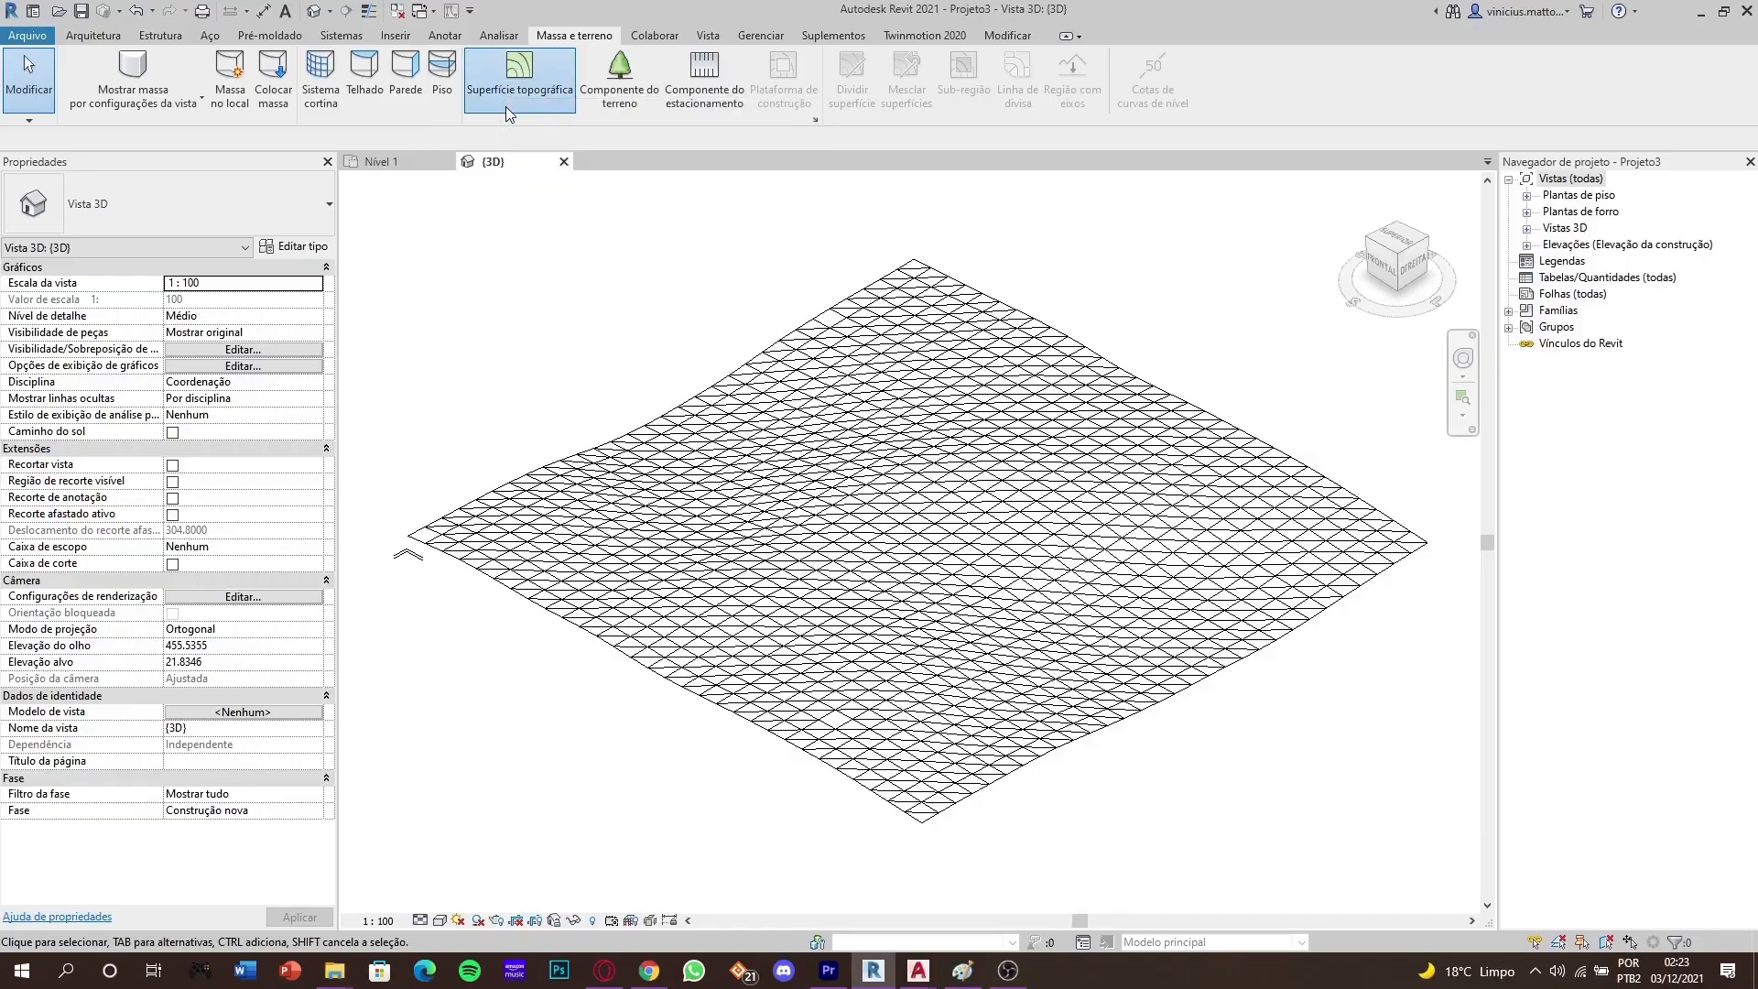
click(506, 107)
click(840, 96)
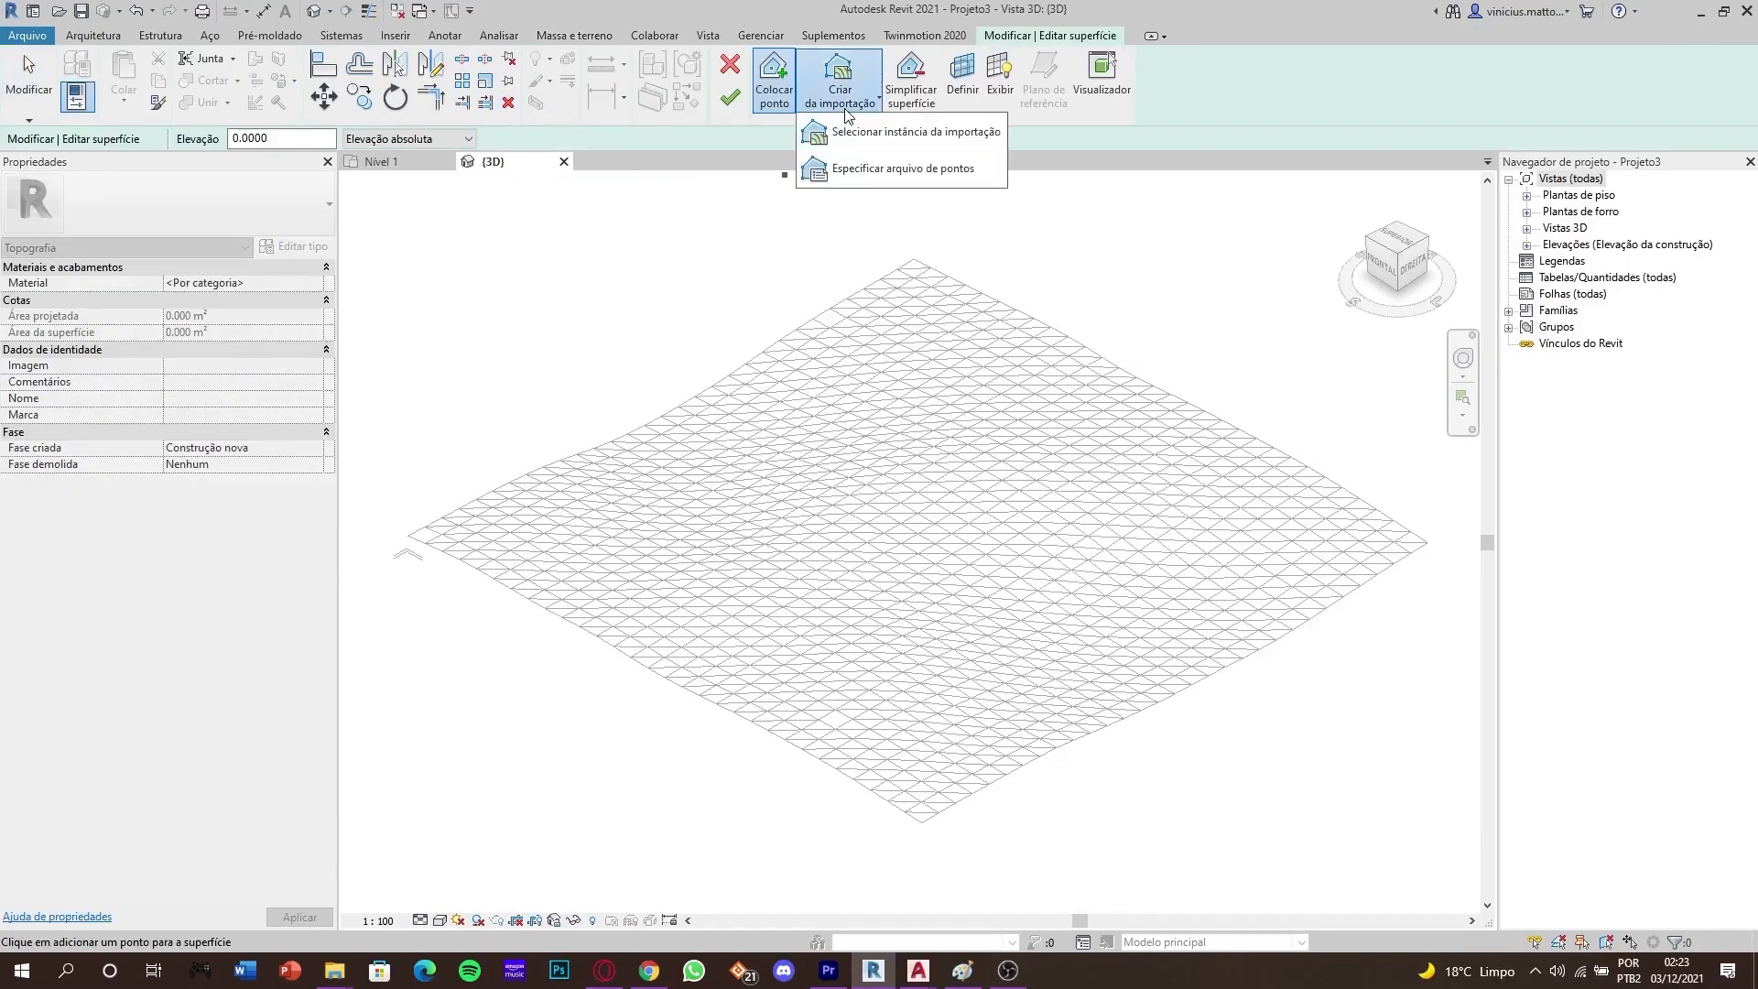
click(897, 144)
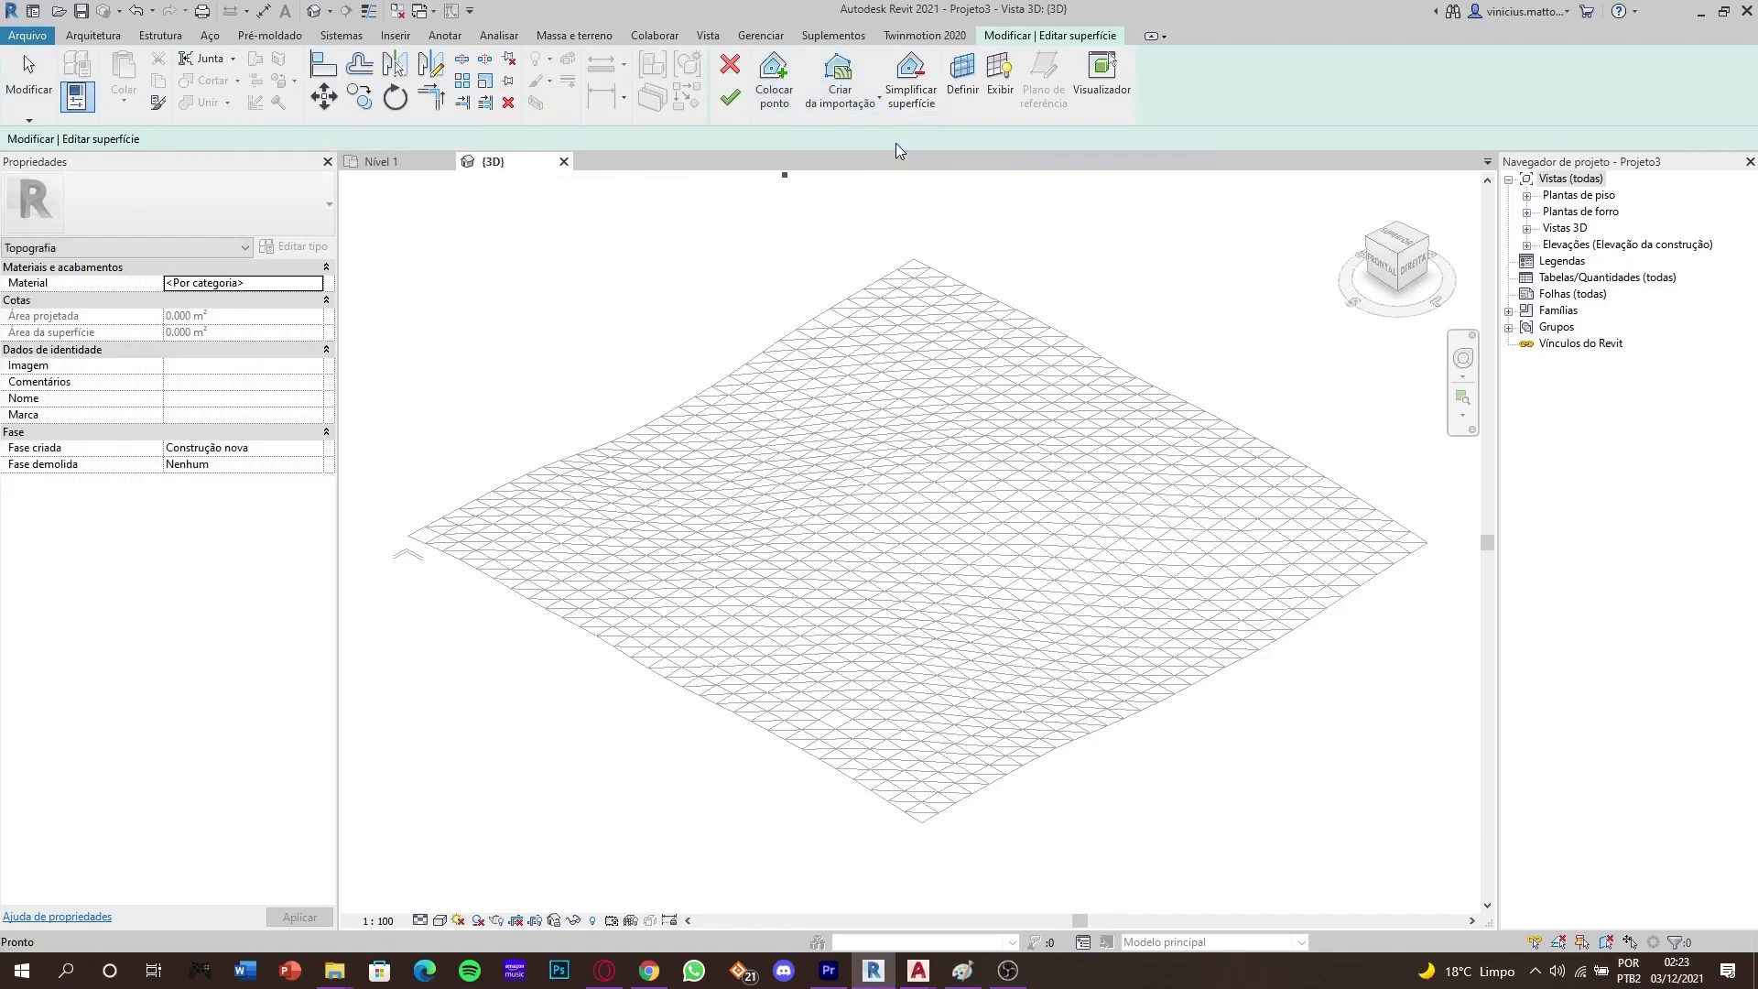
click(932, 437)
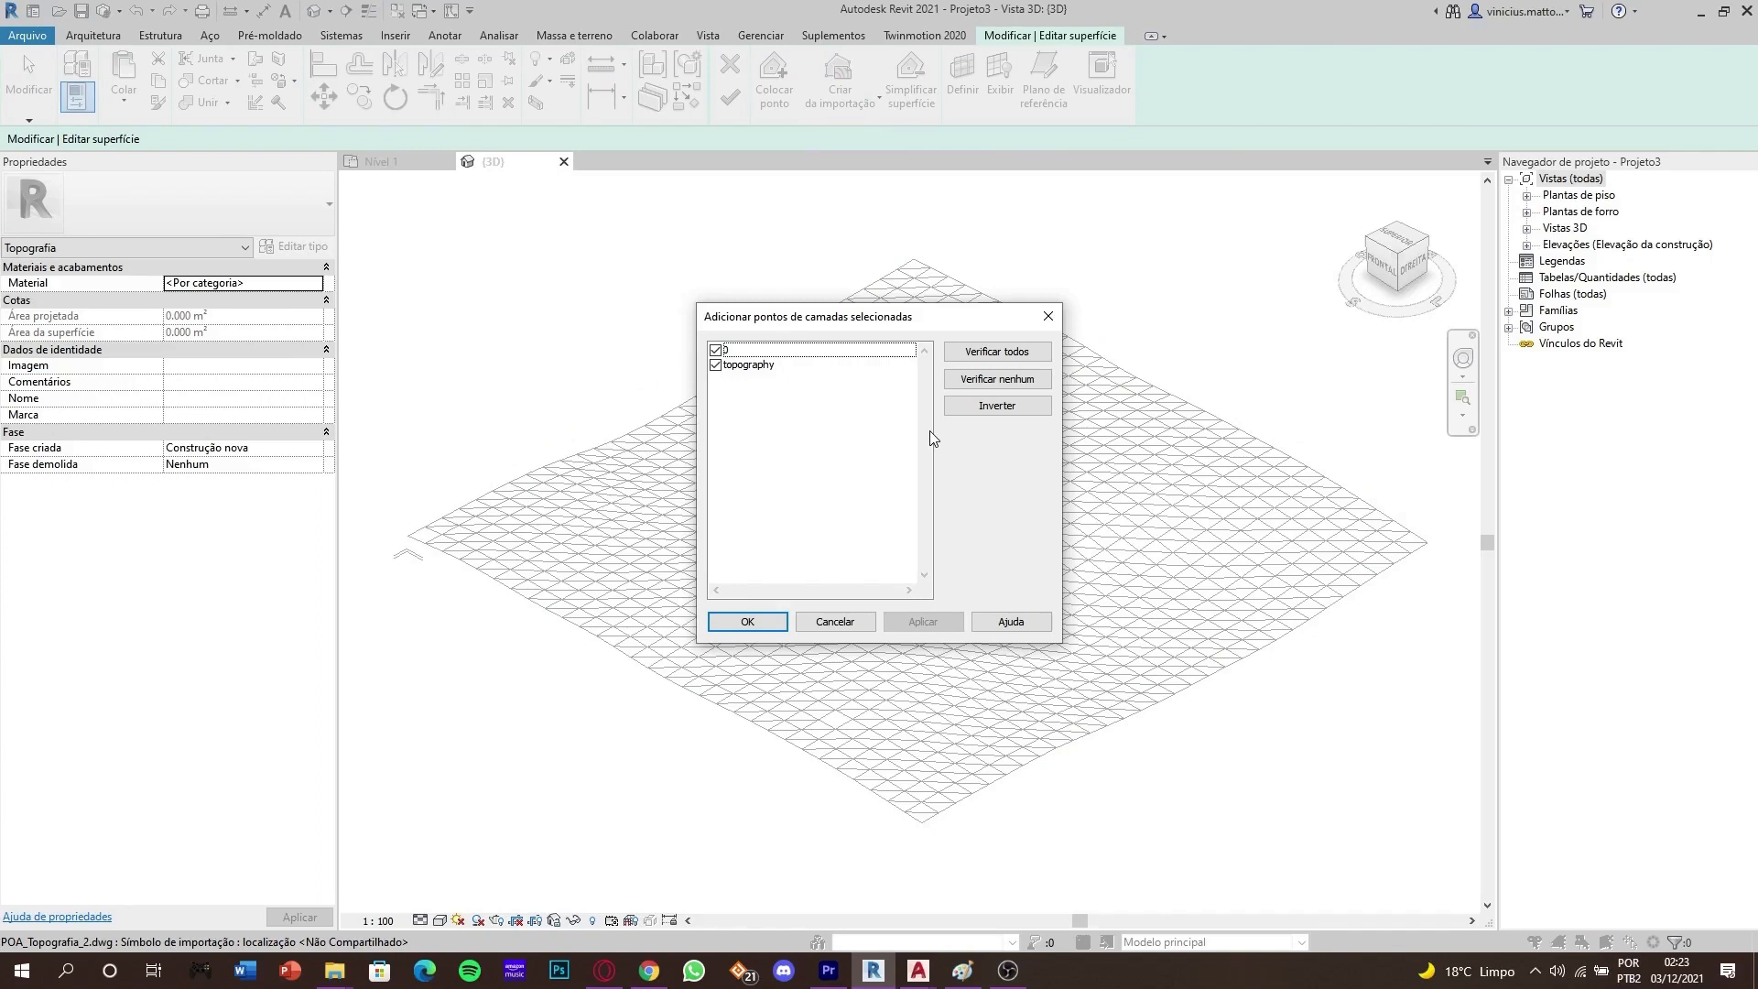
click(717, 350)
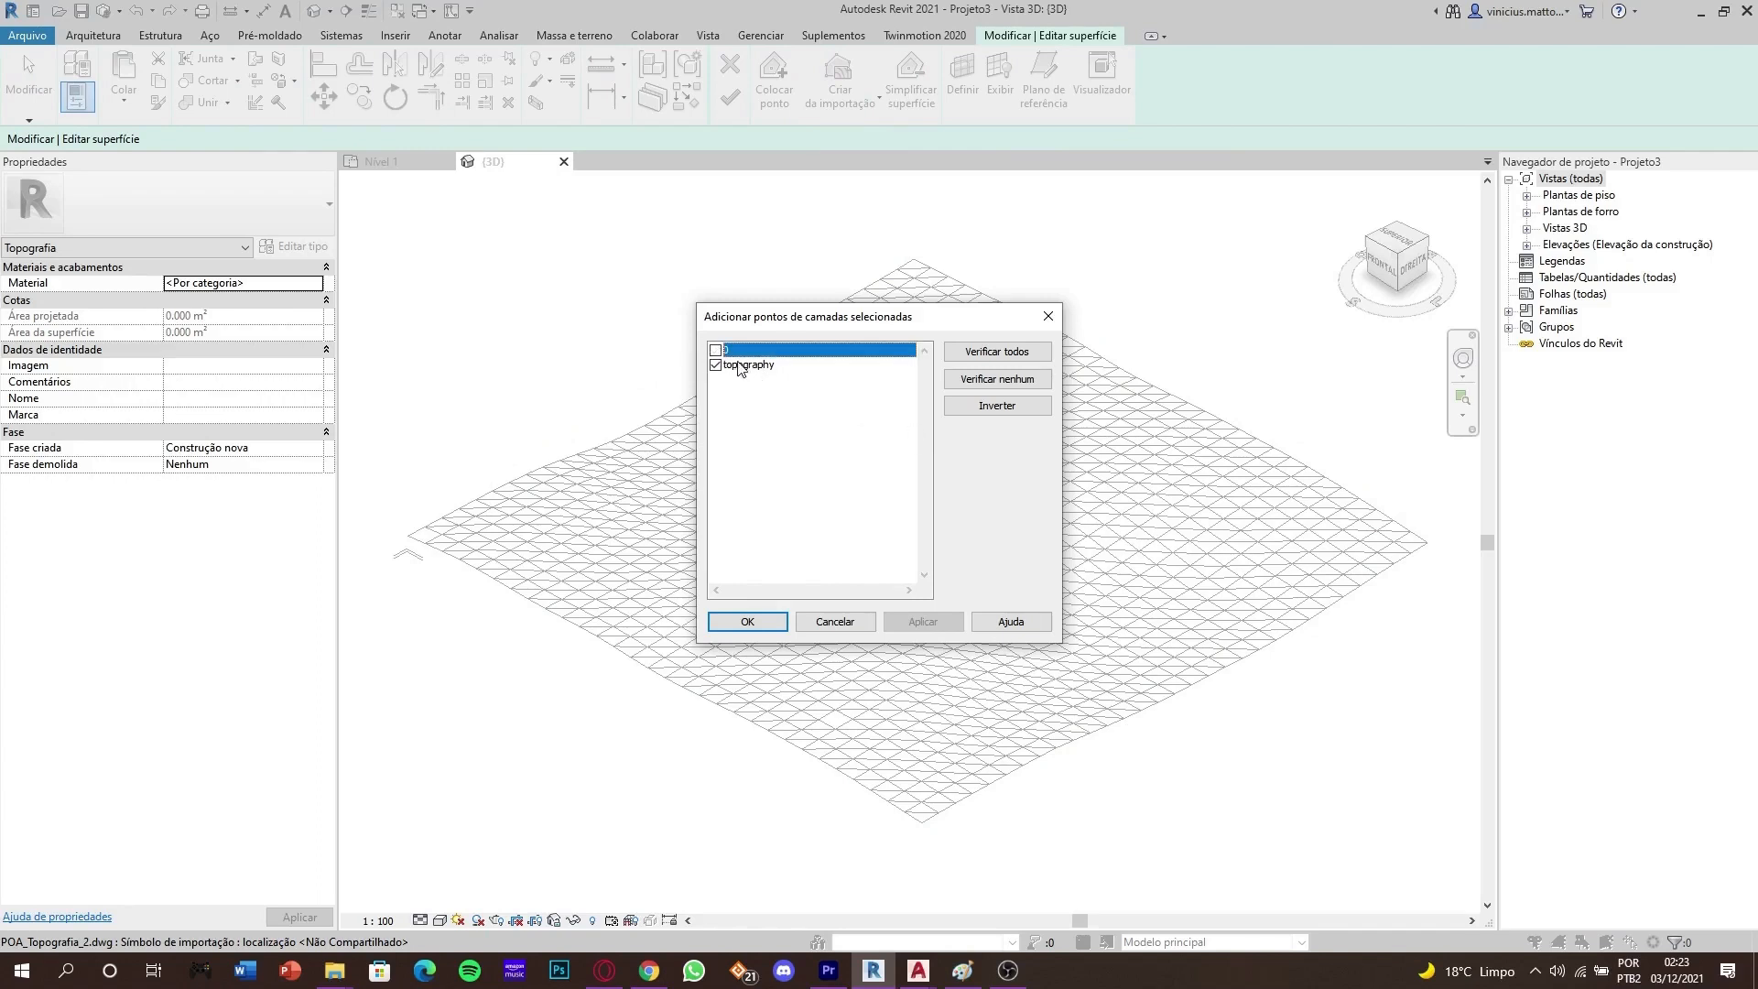
click(747, 623)
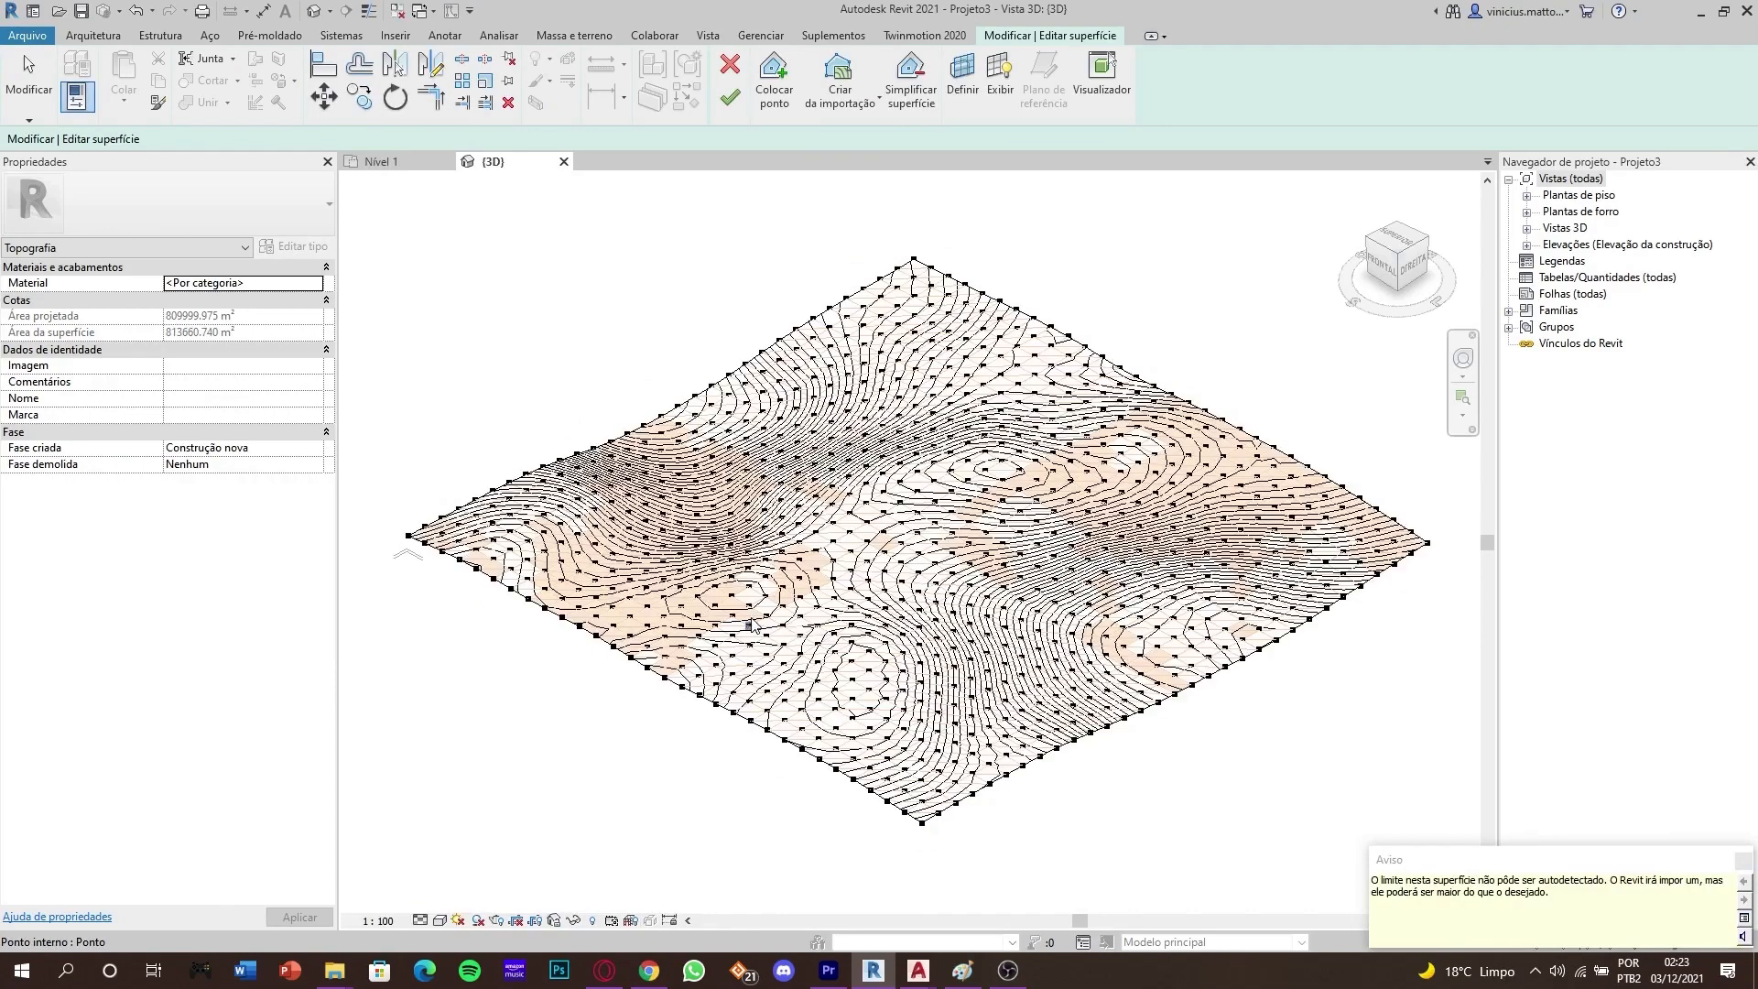
click(1240, 795)
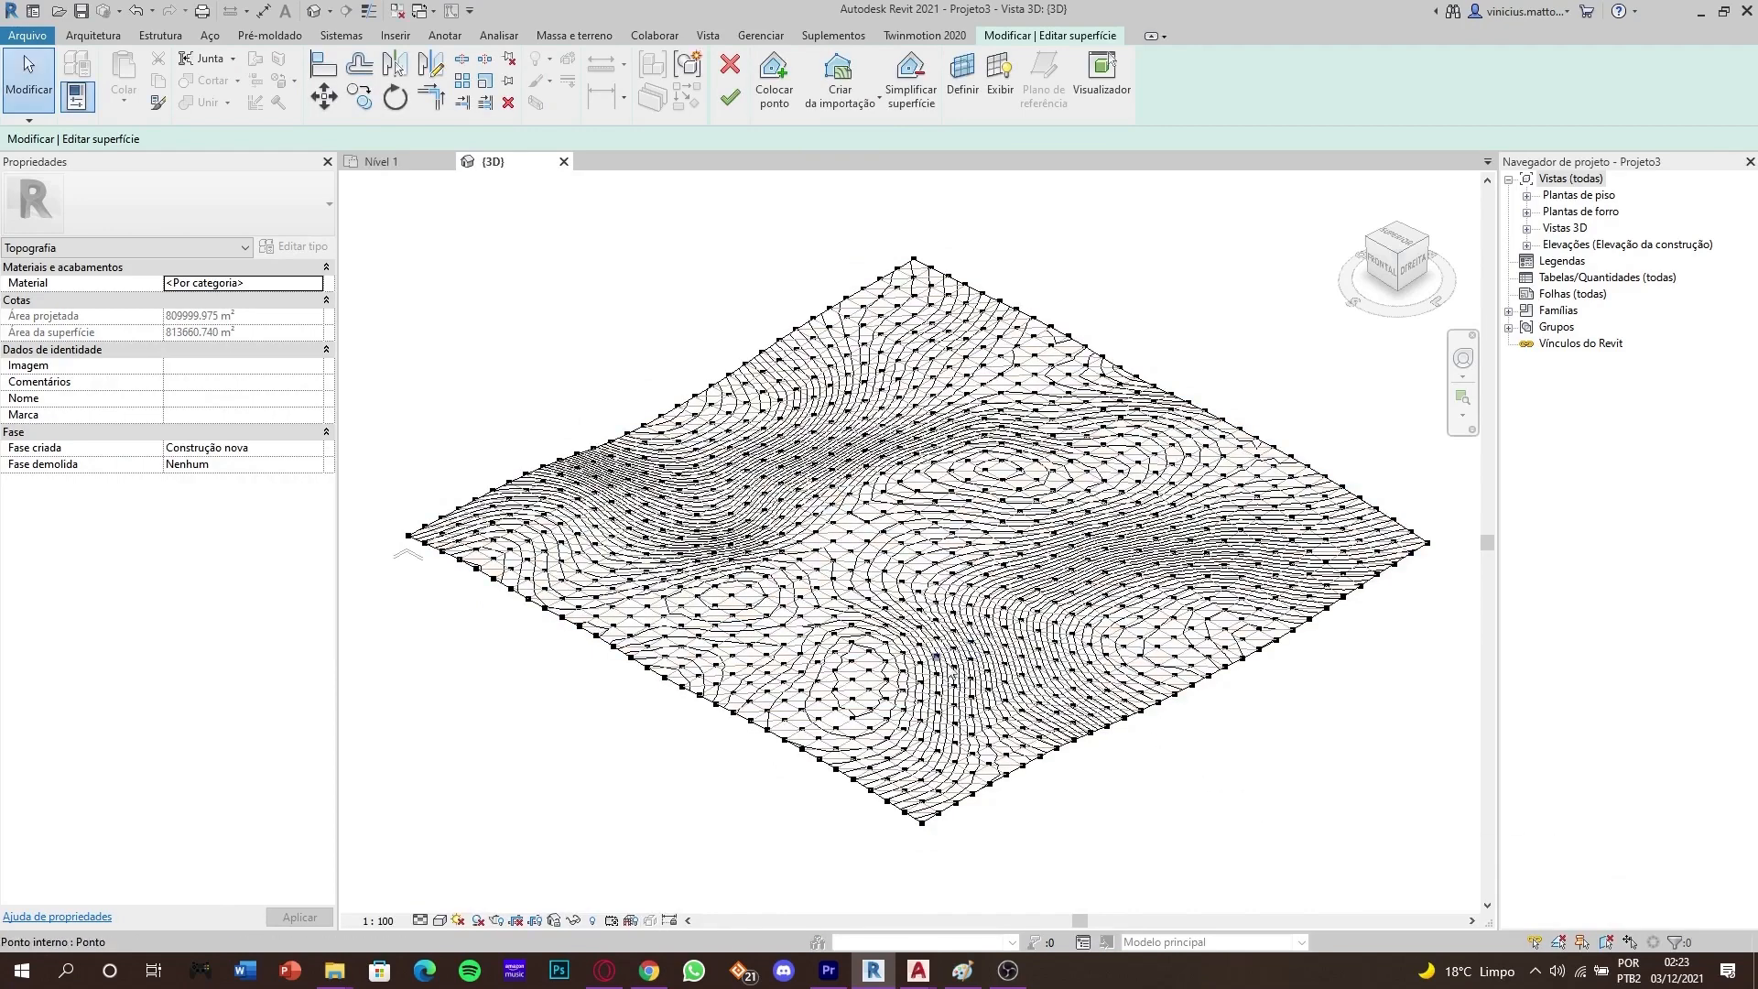
click(730, 99)
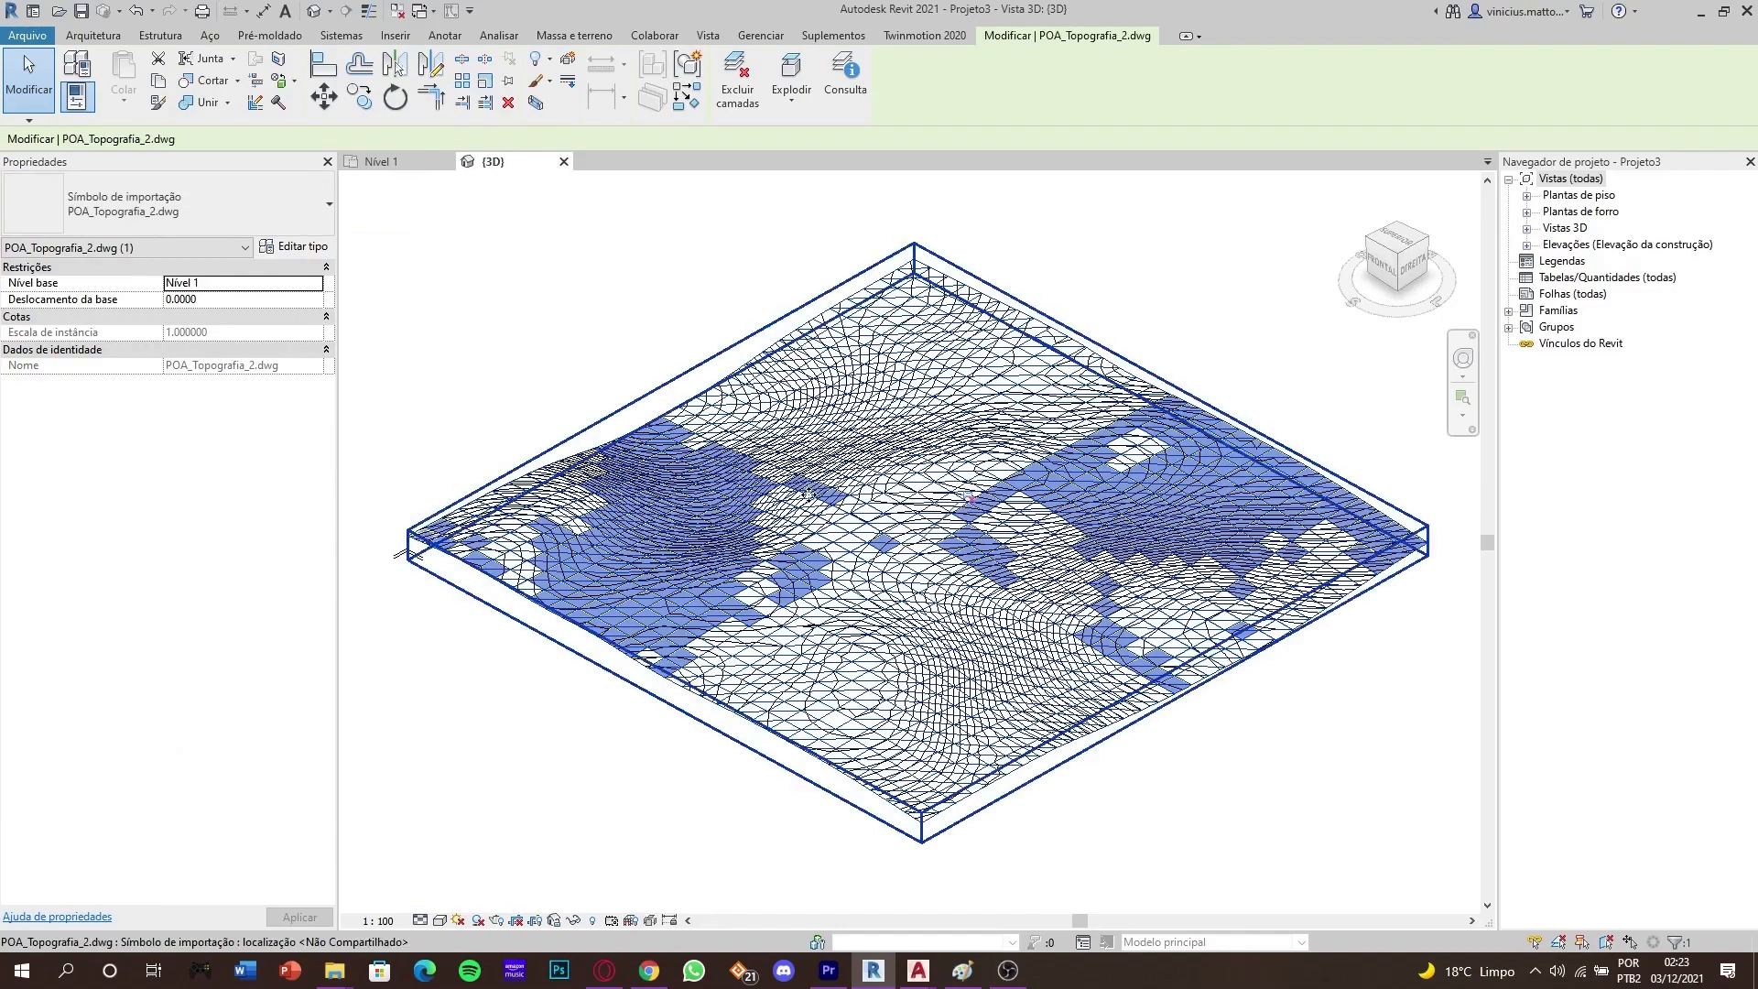
Delete the imported POA_Topografia_2 drawing from the 3D view, keeping the toposurface.
key(Delete)
shift+middle_drag(923, 622, 897, 586)
shift+middle_drag(820, 479, 833, 508)
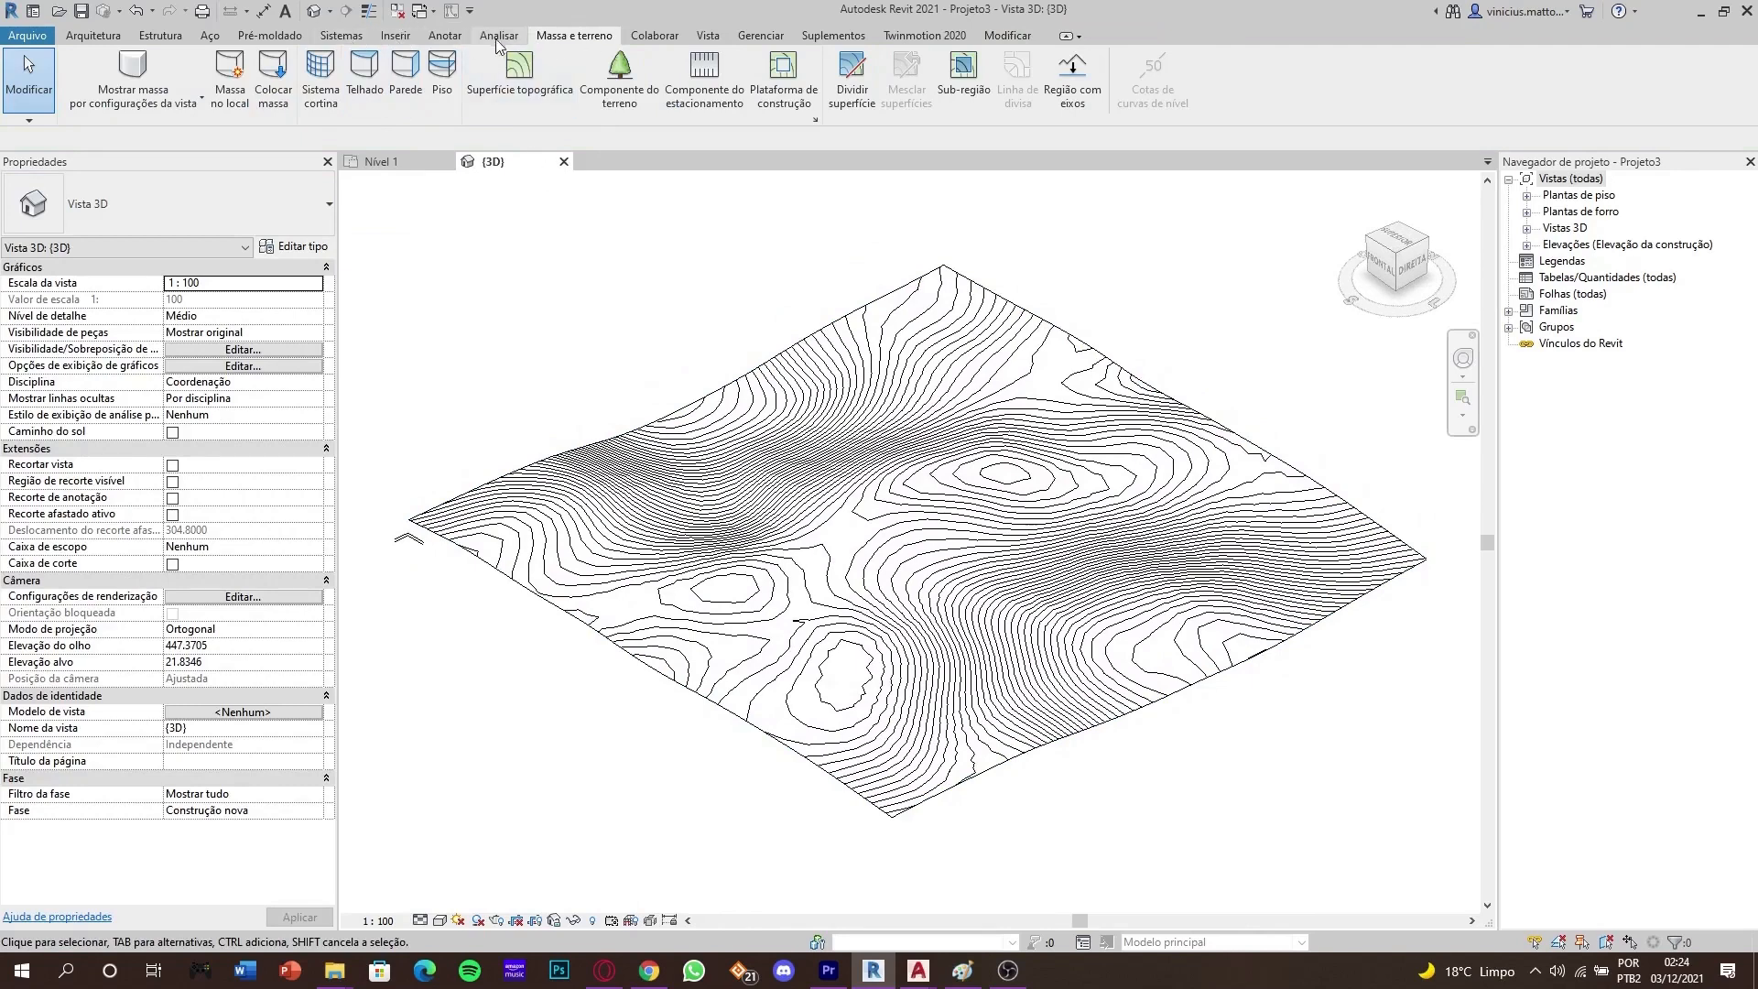
Import the buildings drawing POA_Construções from the Teste folder into the 3D view.
click(395, 35)
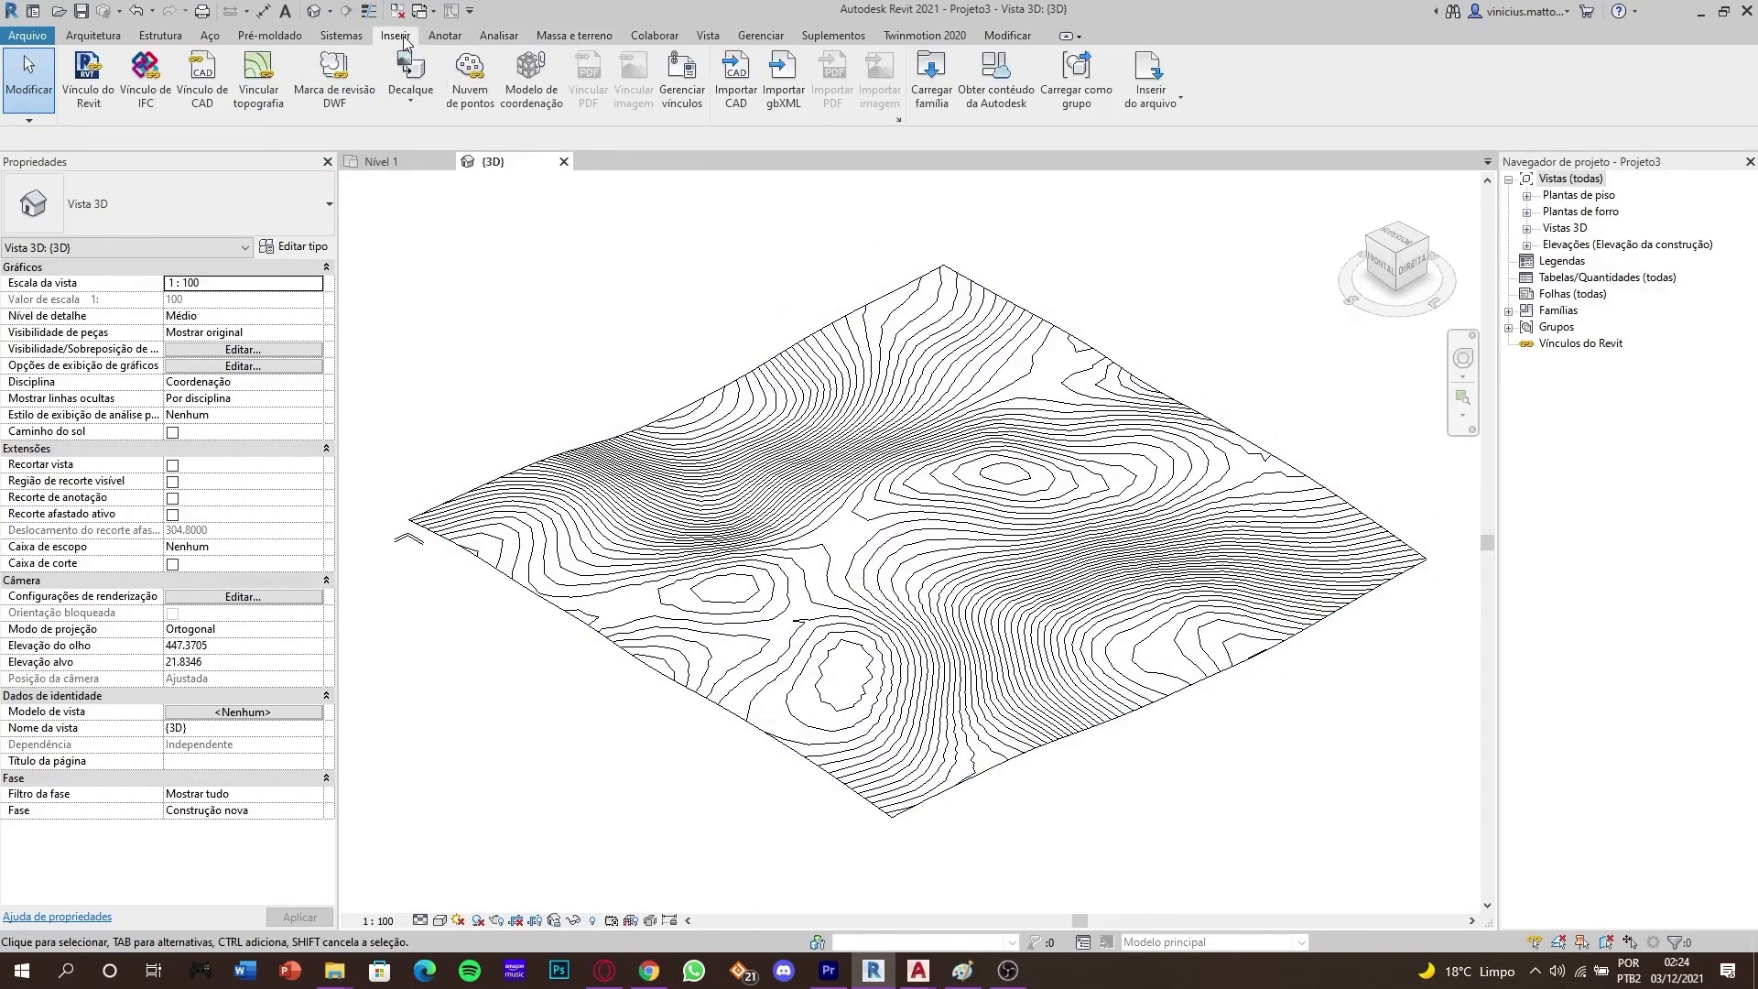
click(738, 81)
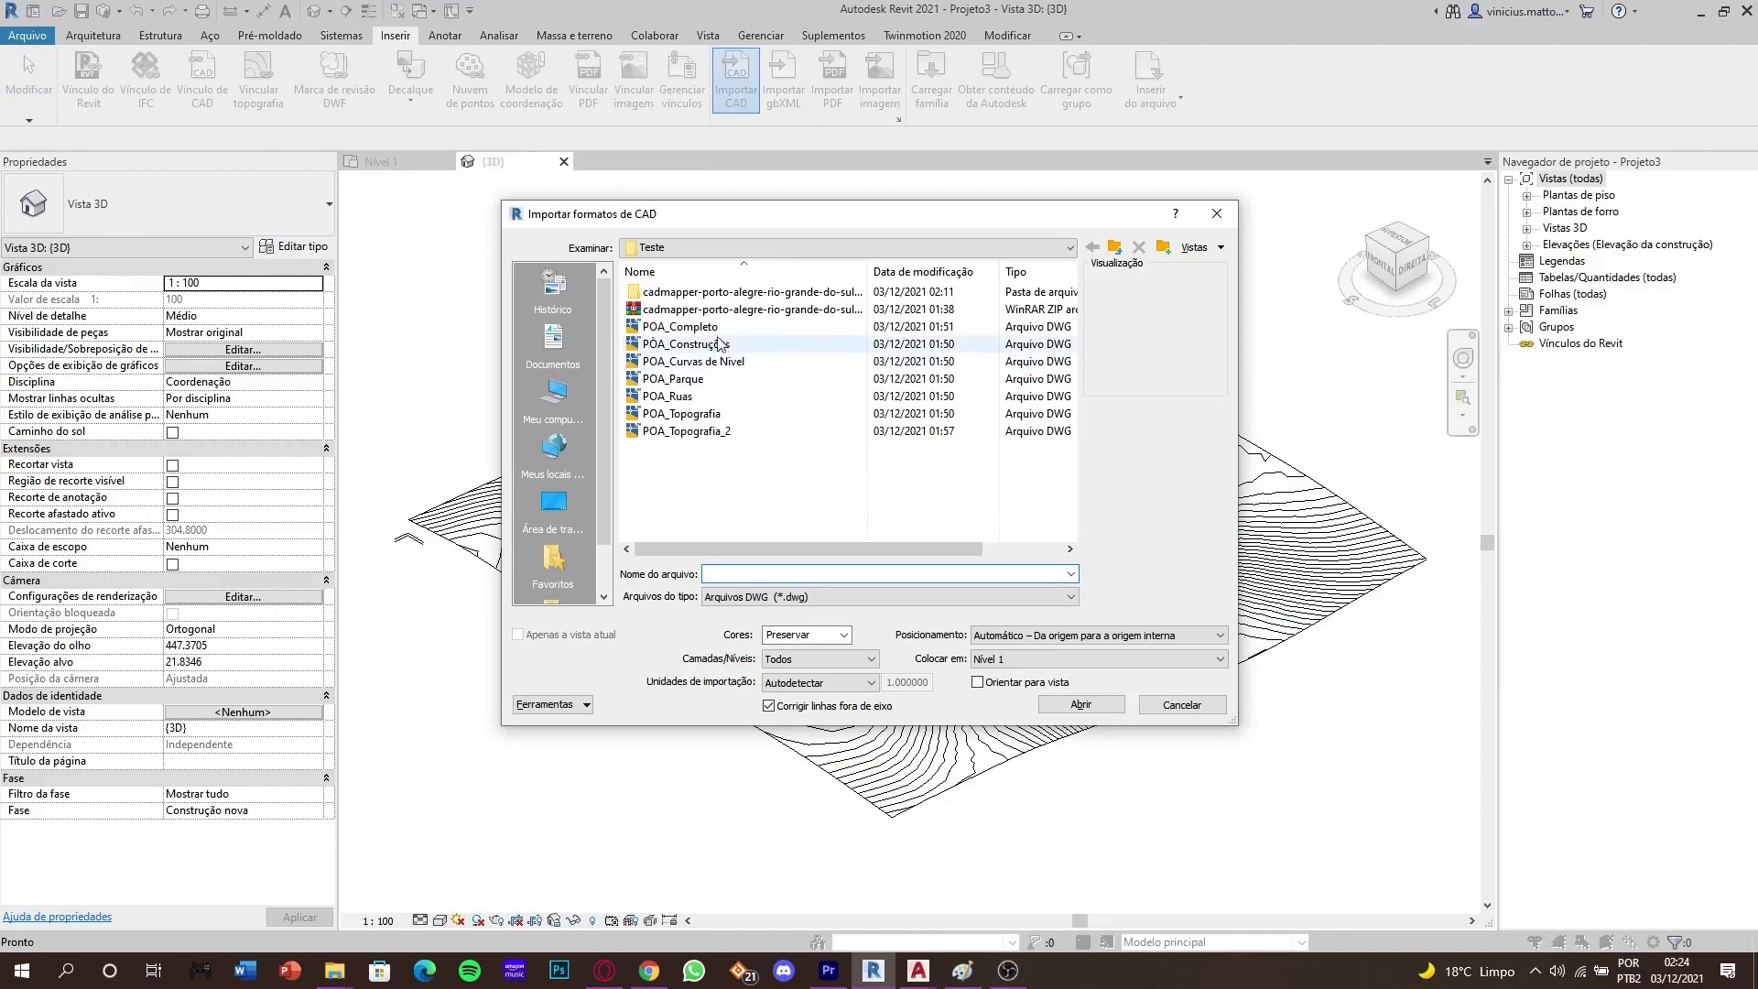
click(737, 344)
double_click(744, 348)
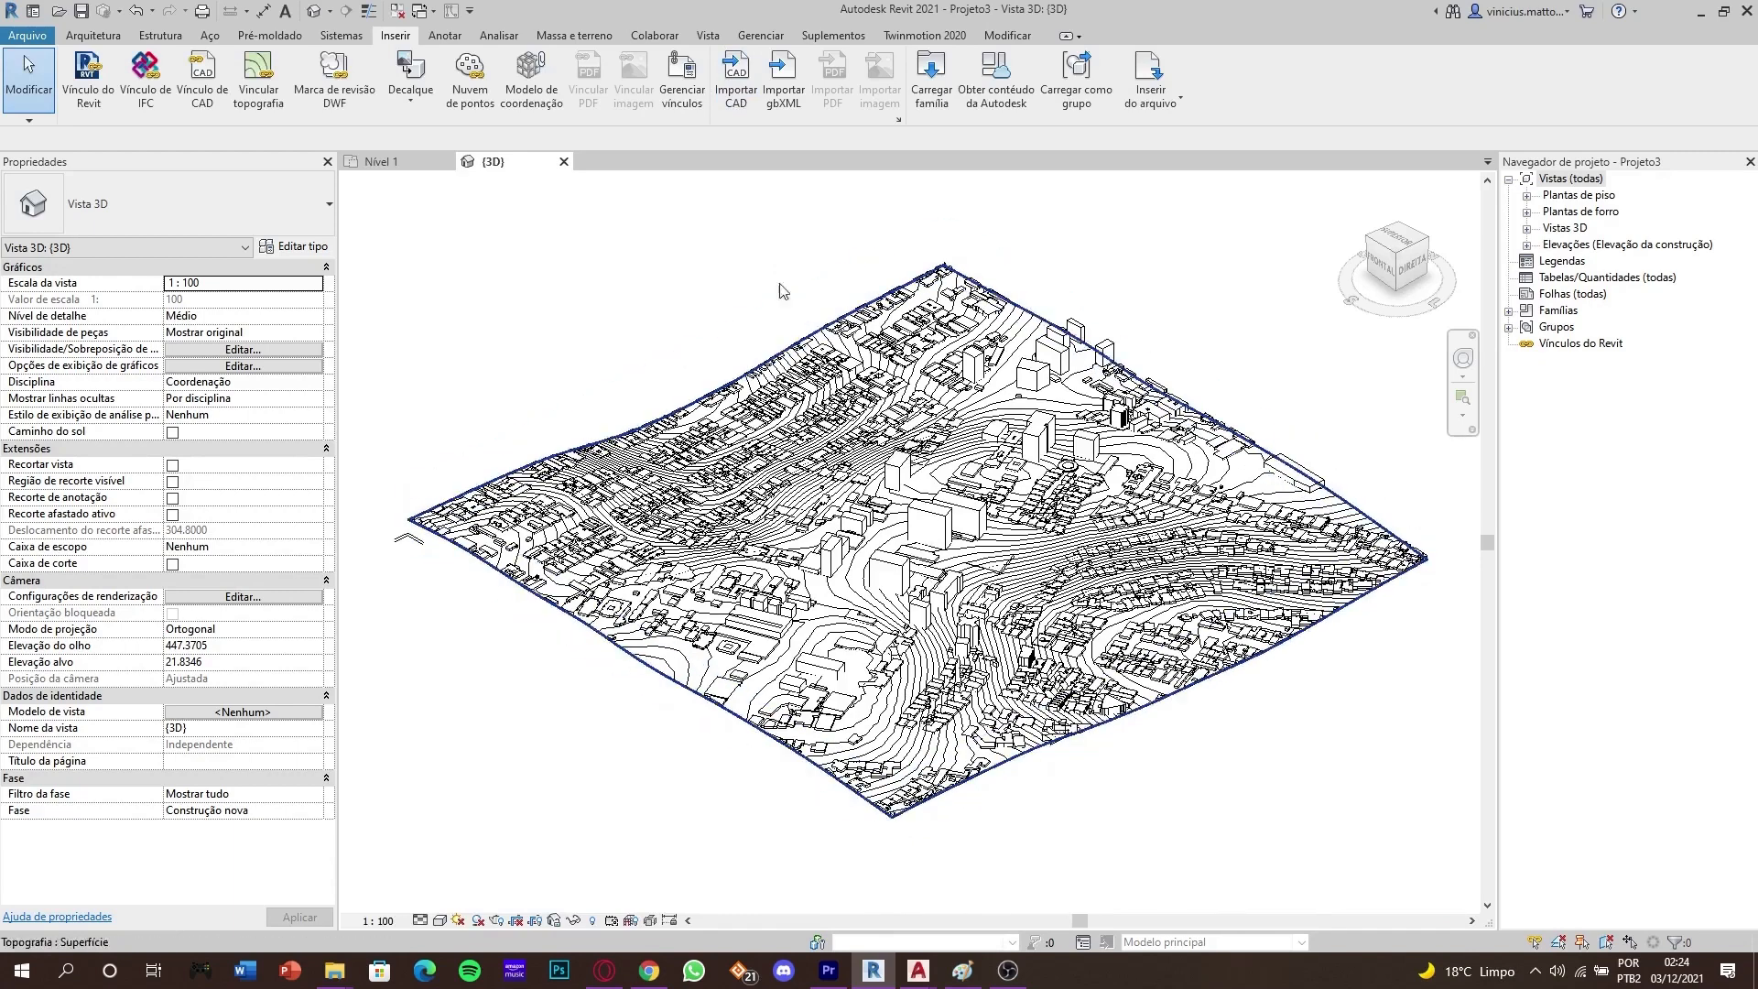
Import the contour drawing POA_Curvas de Nivel and the streets drawing POA_Ruas from the Teste folder.
click(733, 81)
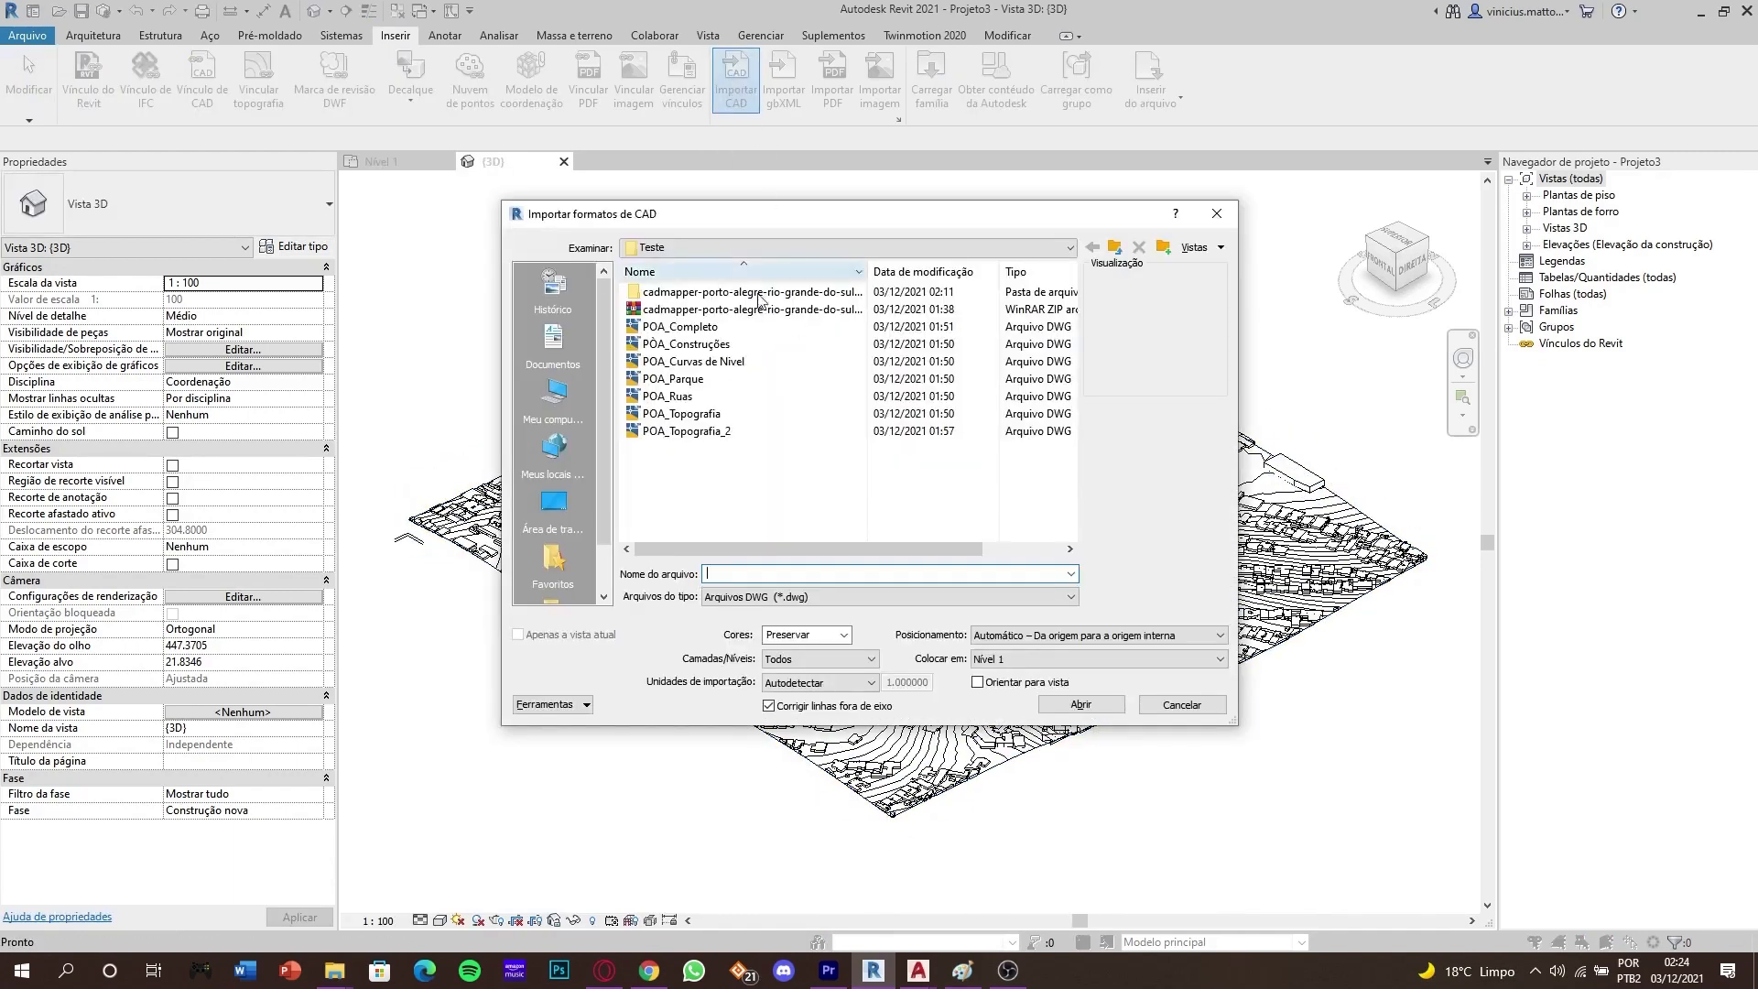
click(721, 363)
double_click(720, 364)
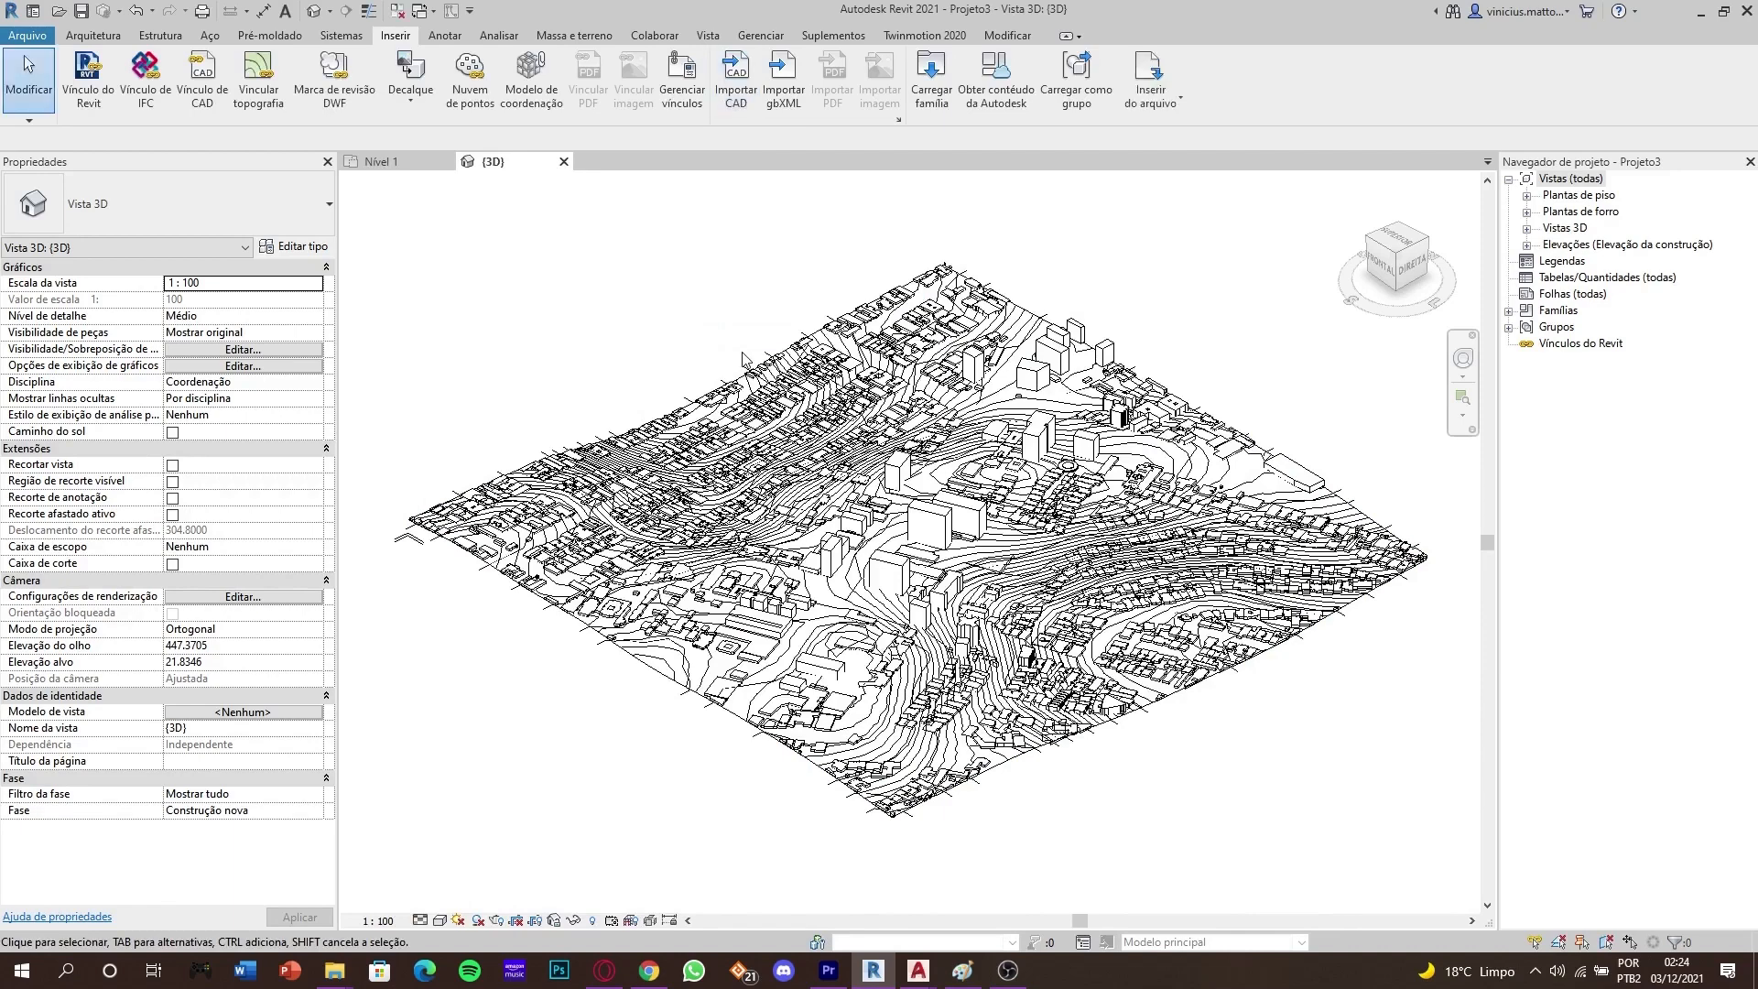
click(749, 84)
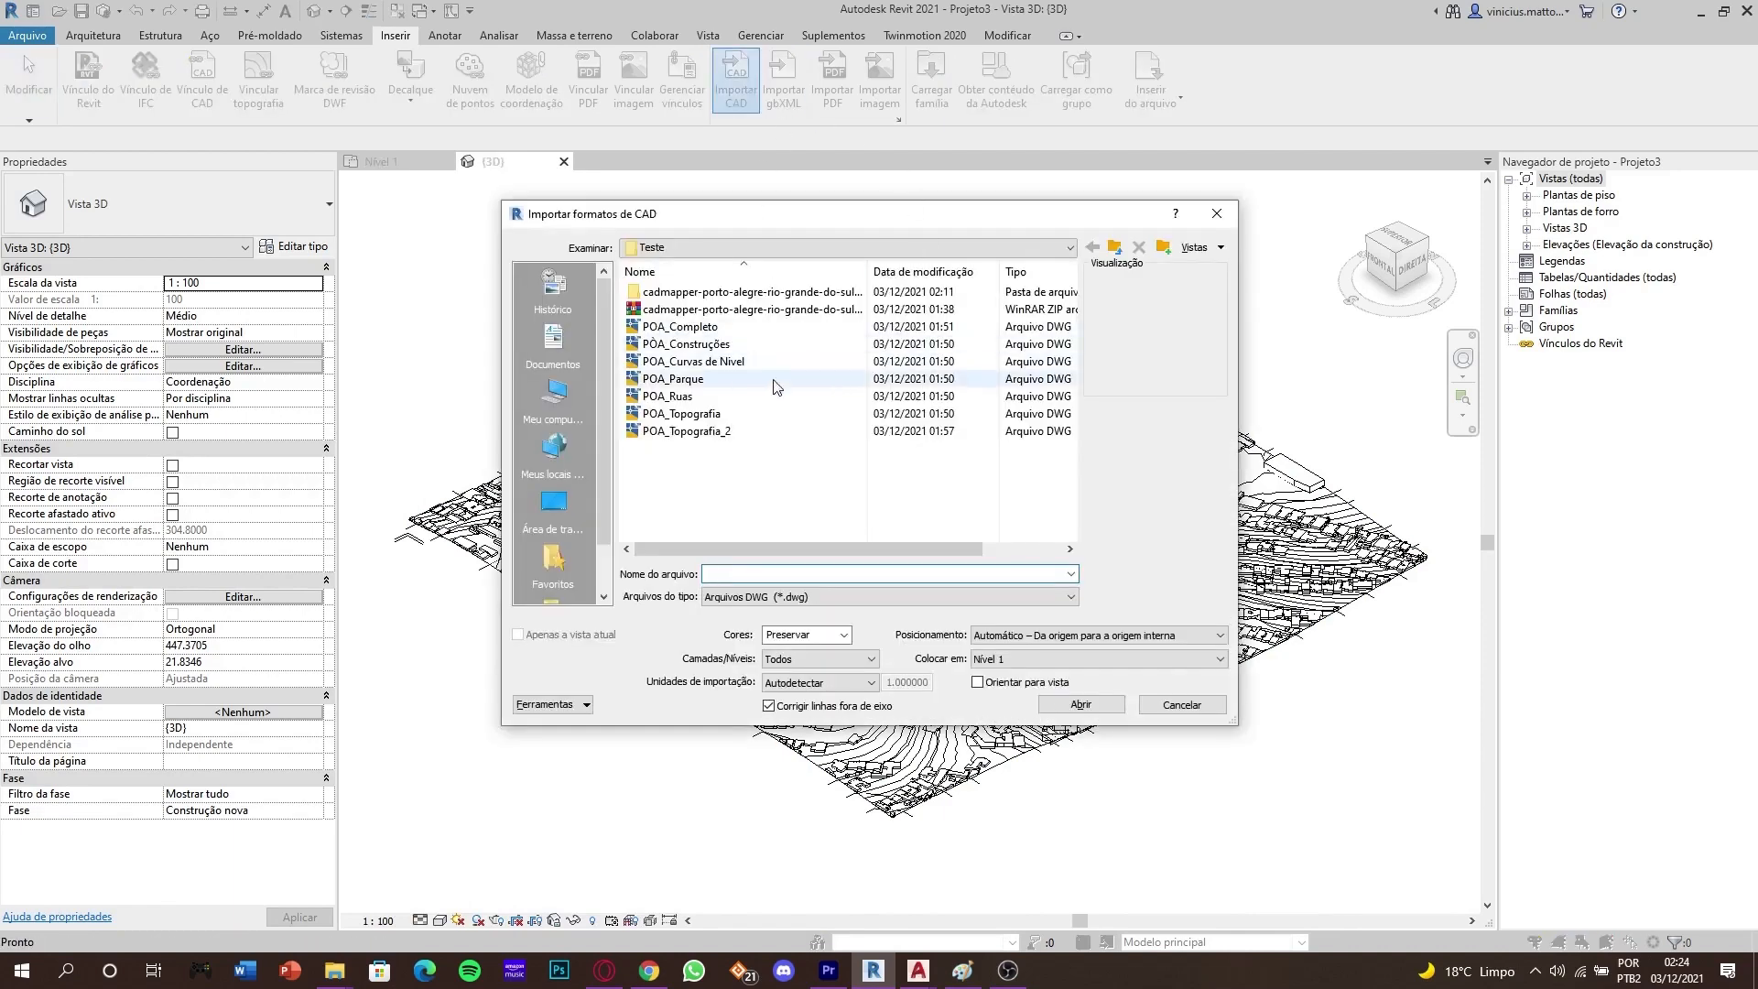
double_click(749, 400)
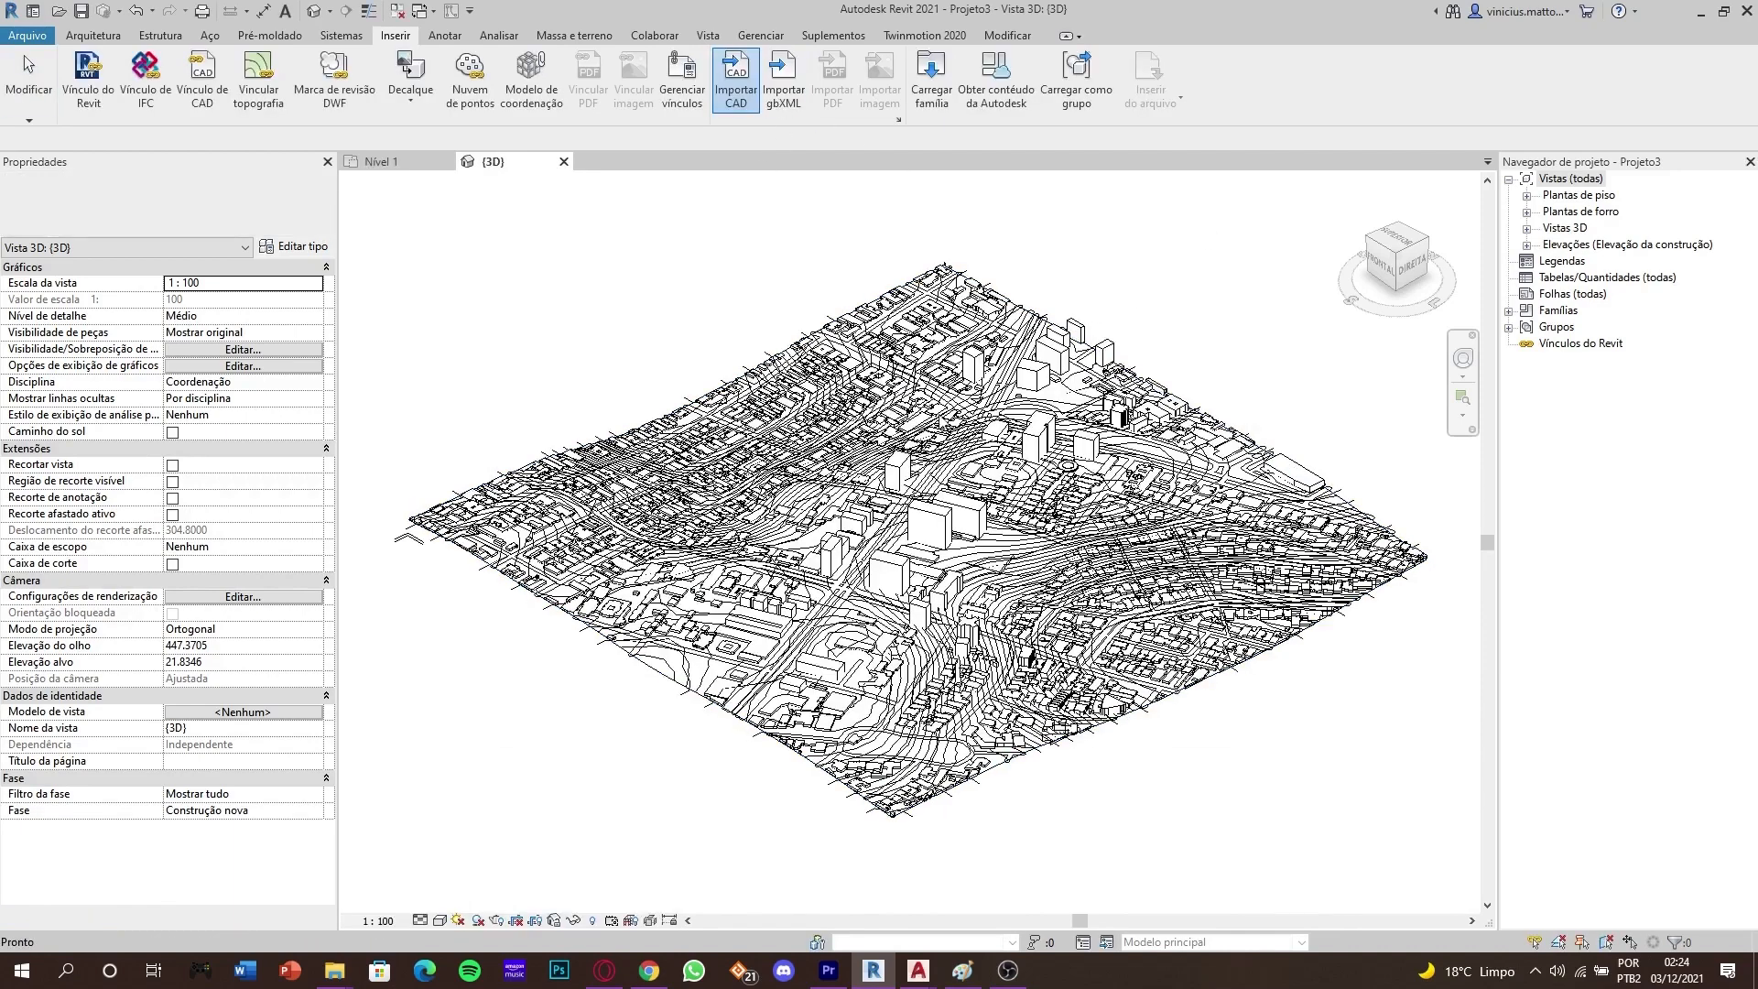
Open the Nível 1 floor plan and examine how the imported buildings, contours and streets line up.
double_click(1575, 195)
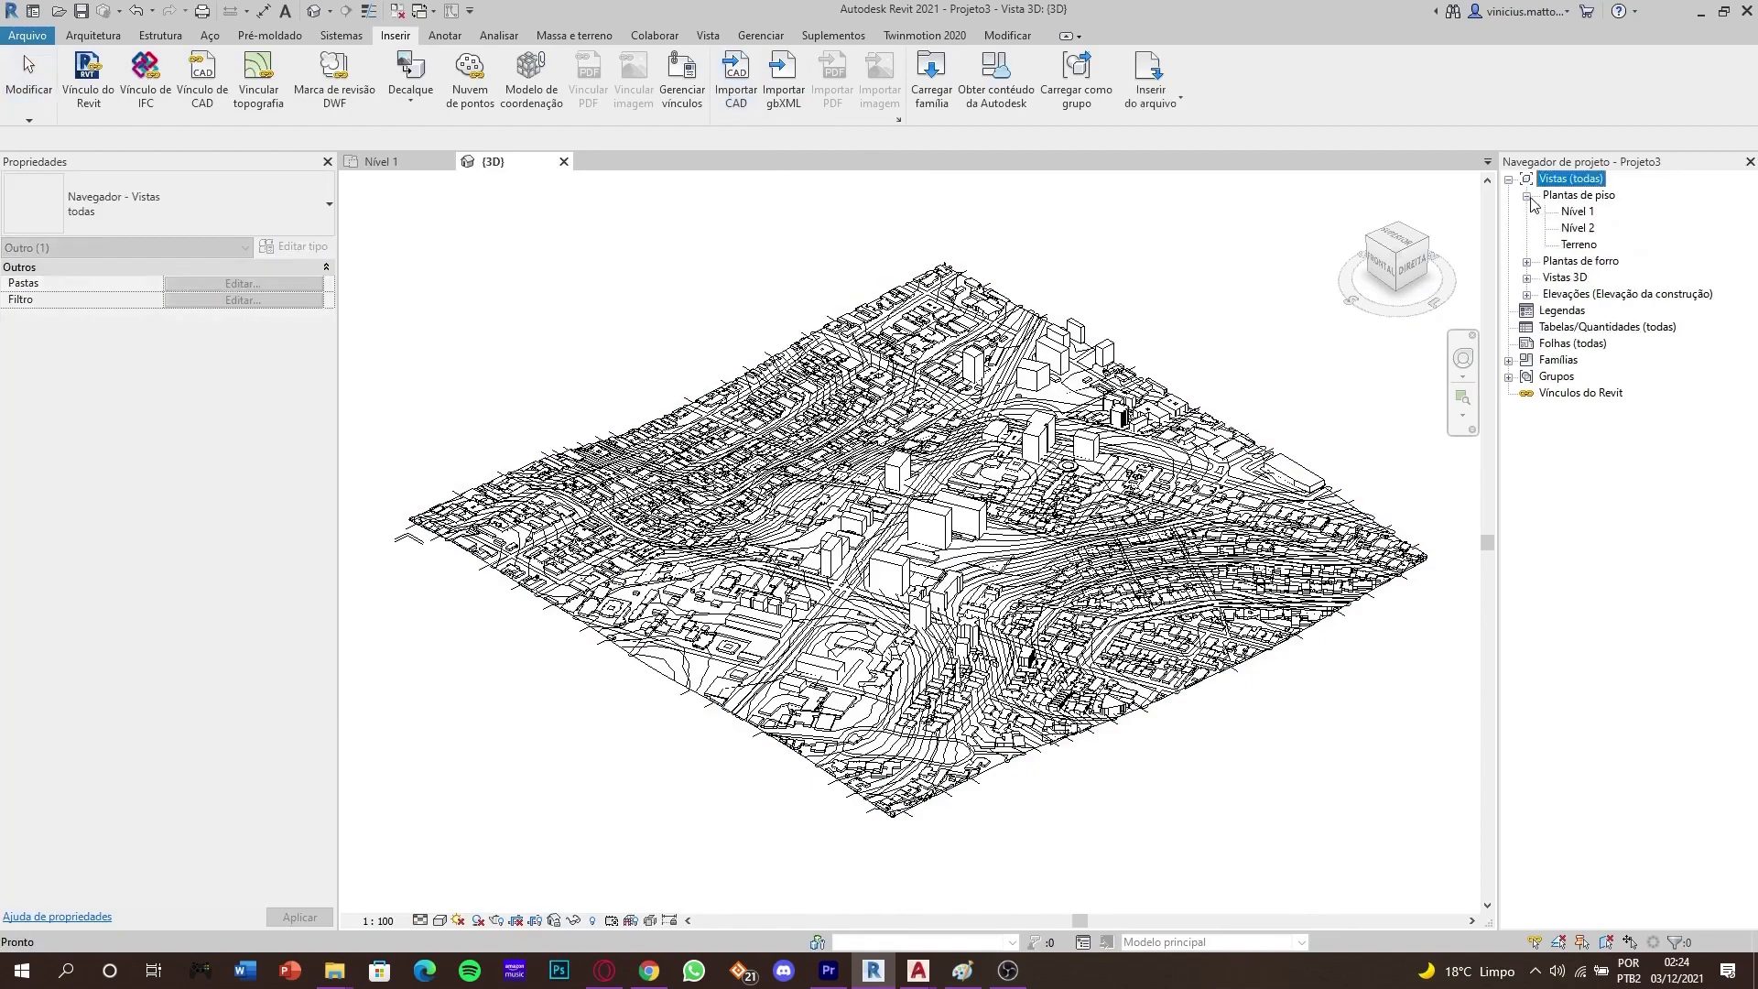
double_click(1579, 210)
scroll(893, 499, up, 3)
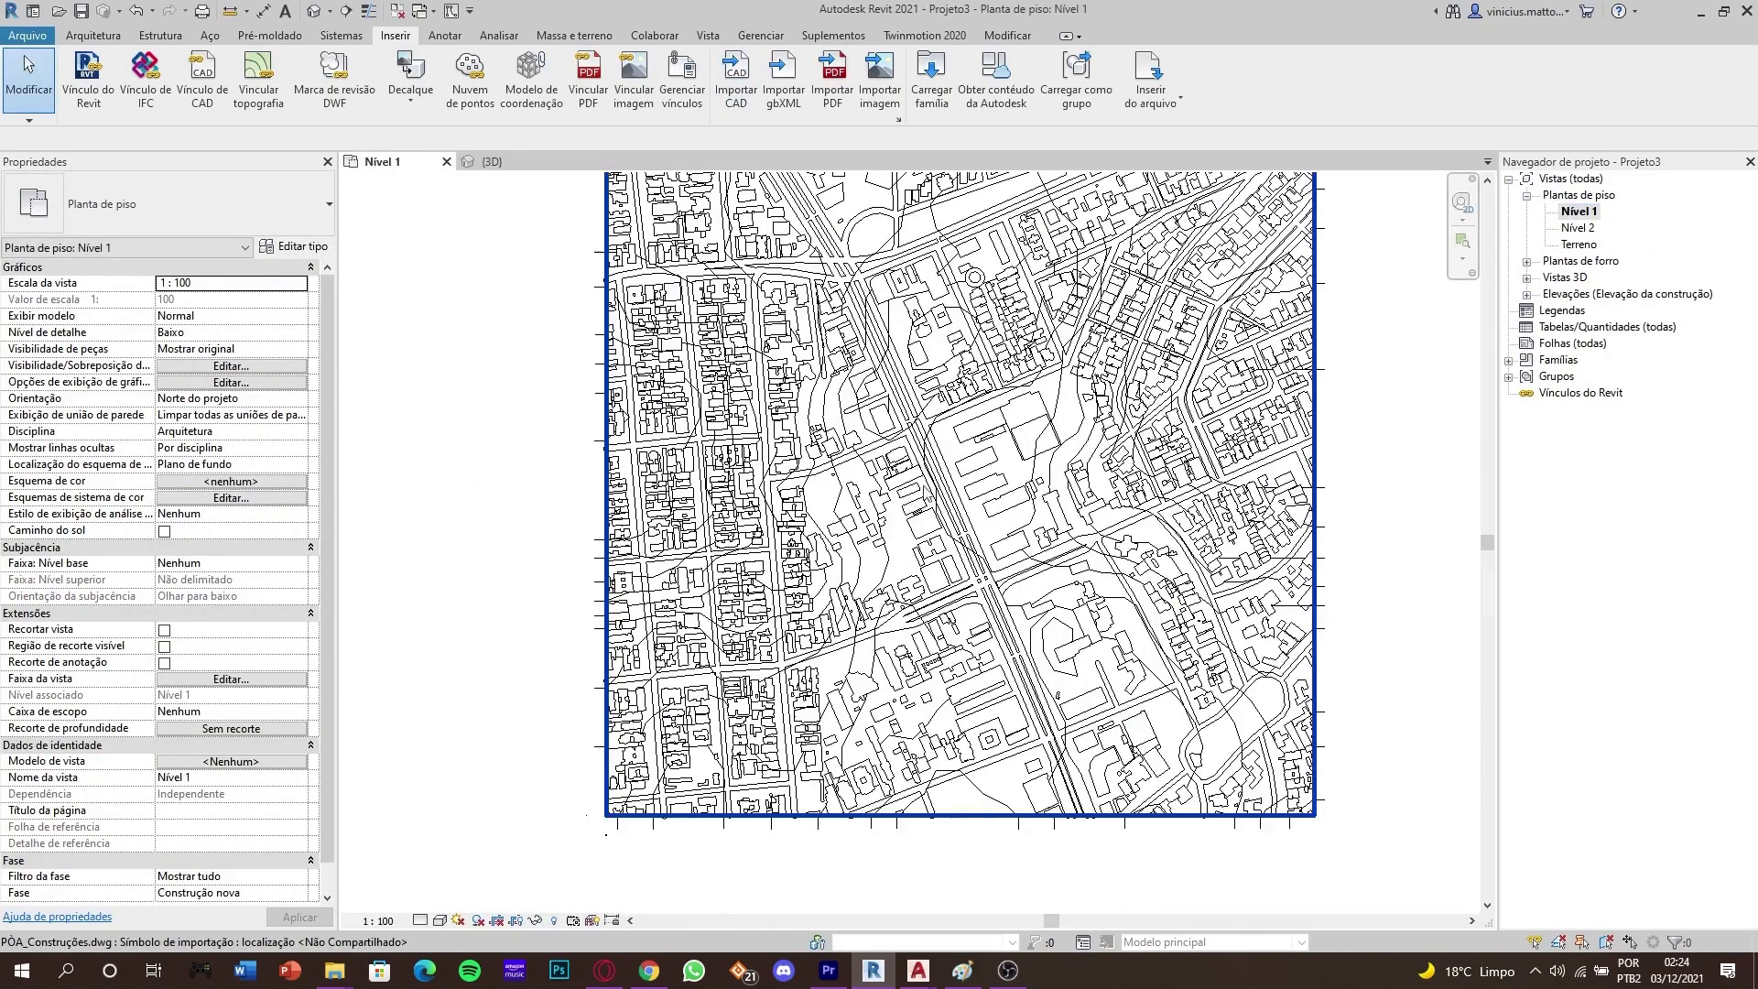
middle_drag(962, 419, 938, 480)
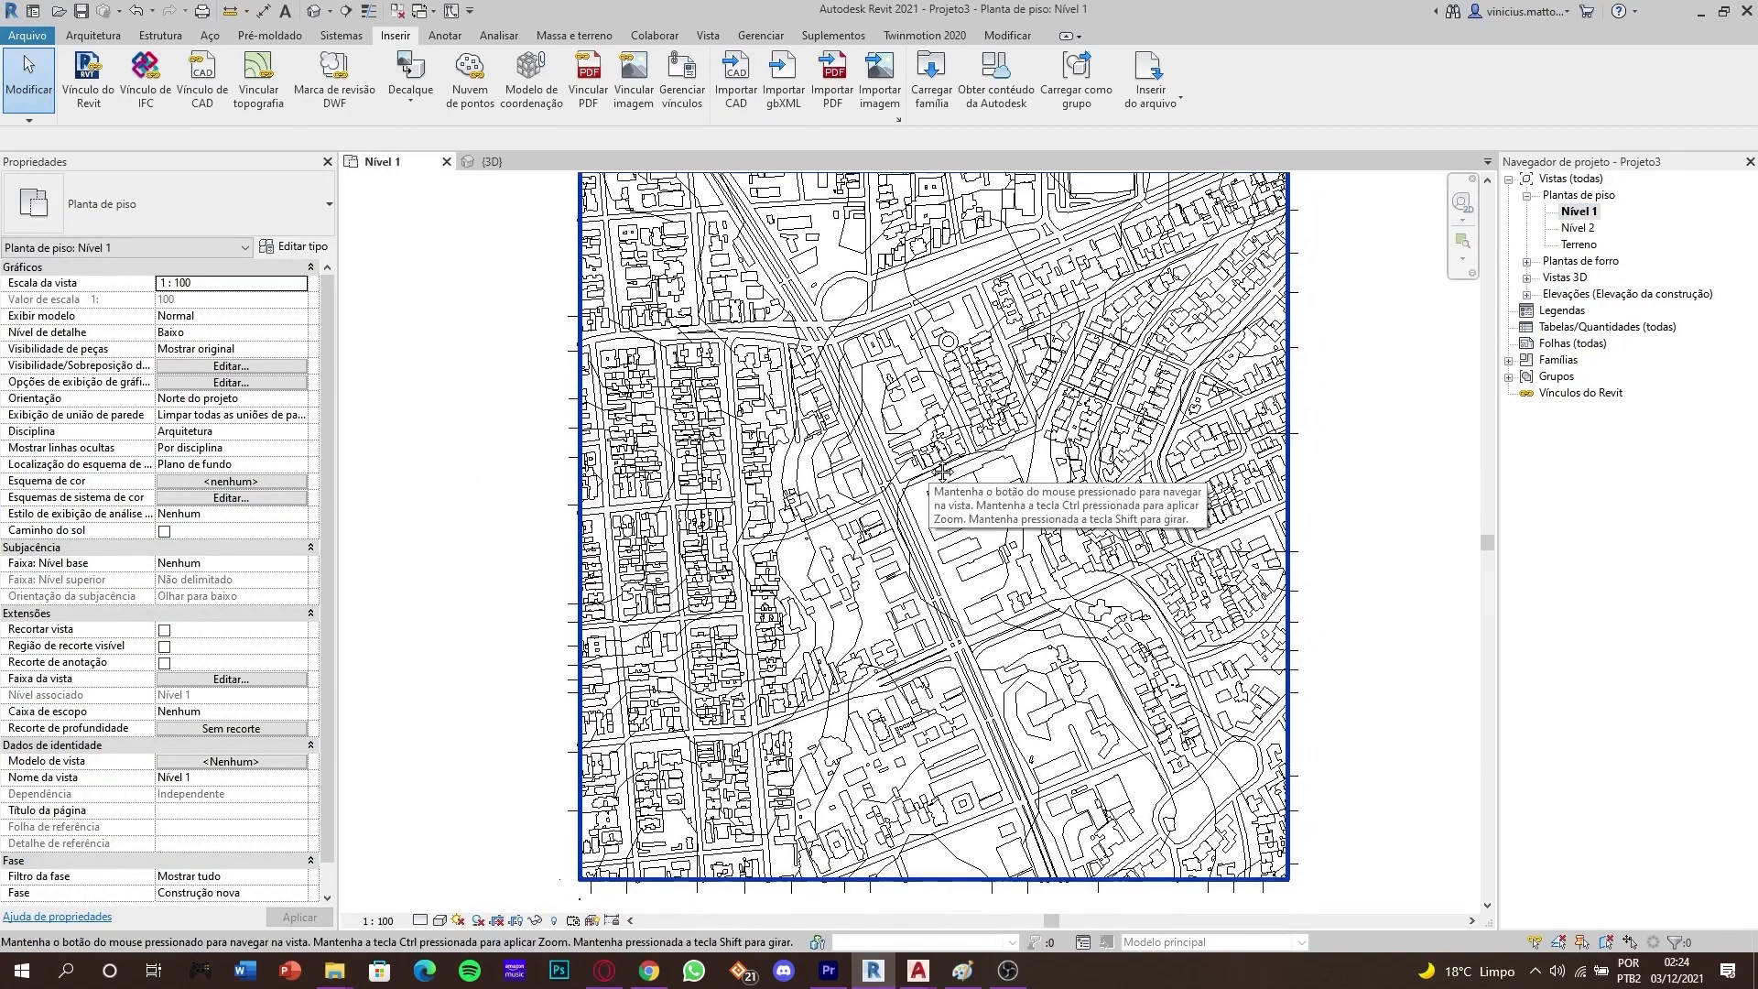
Return to the 3D view and change its visual style to display the terrain and buildings with coloured surfaces.
click(491, 163)
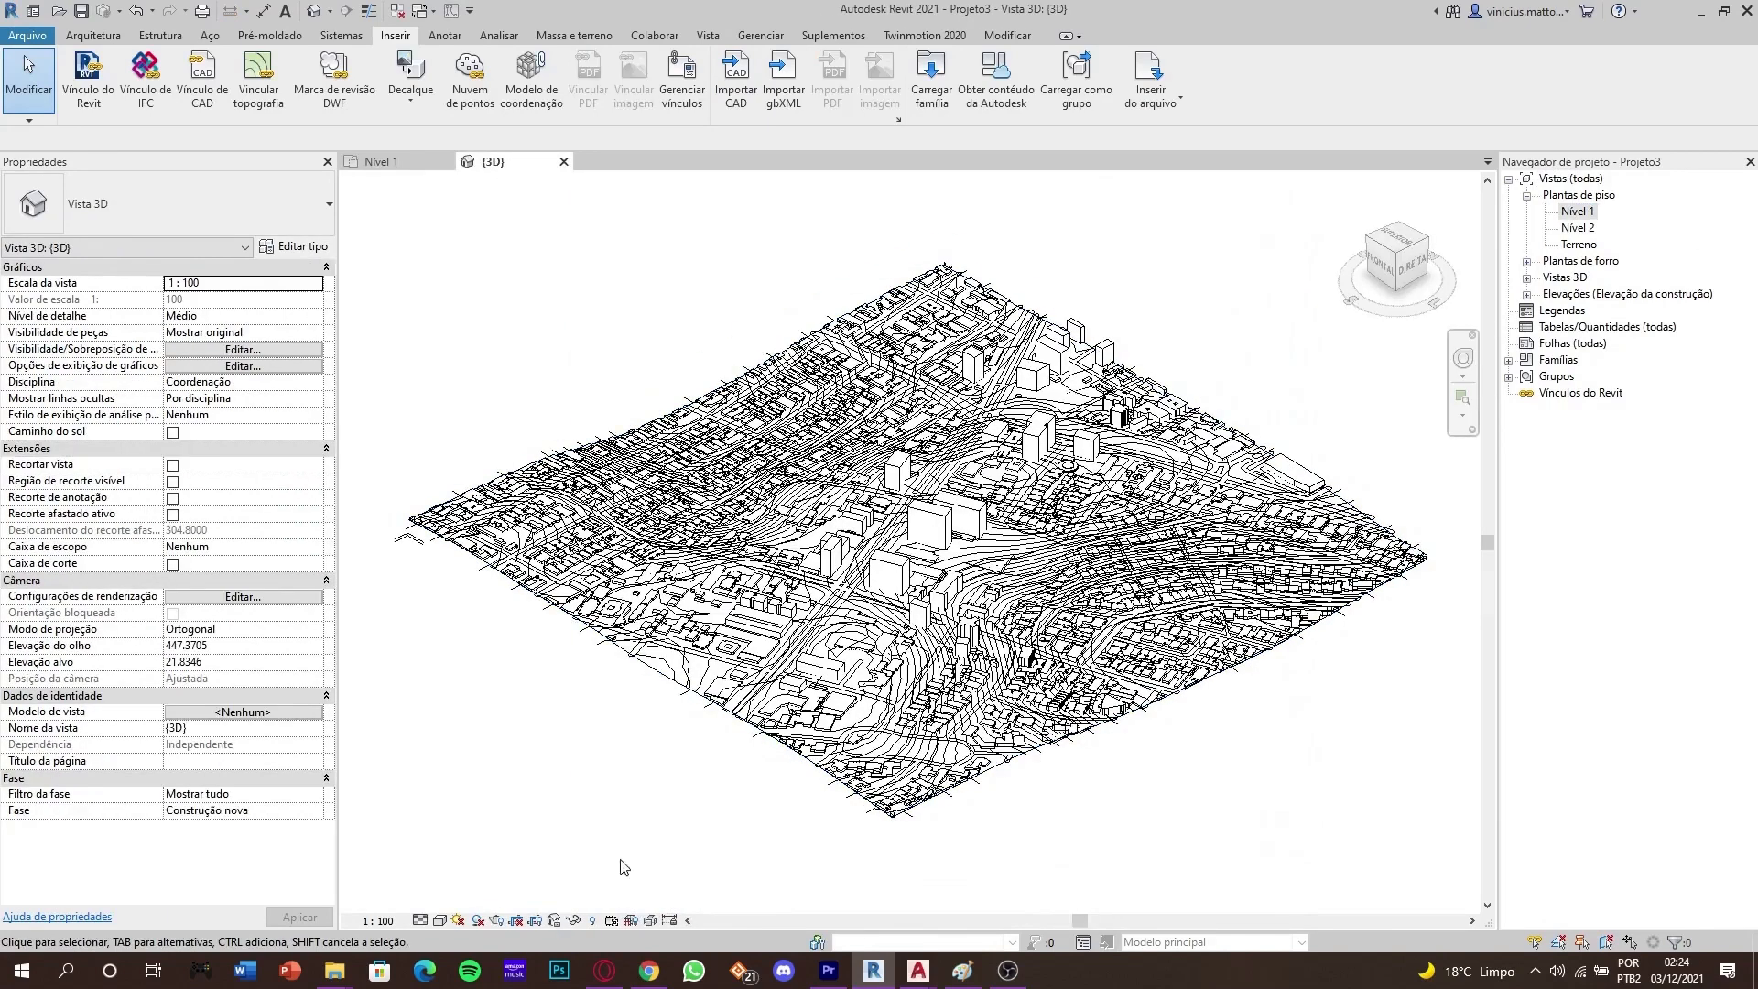
click(441, 920)
click(470, 901)
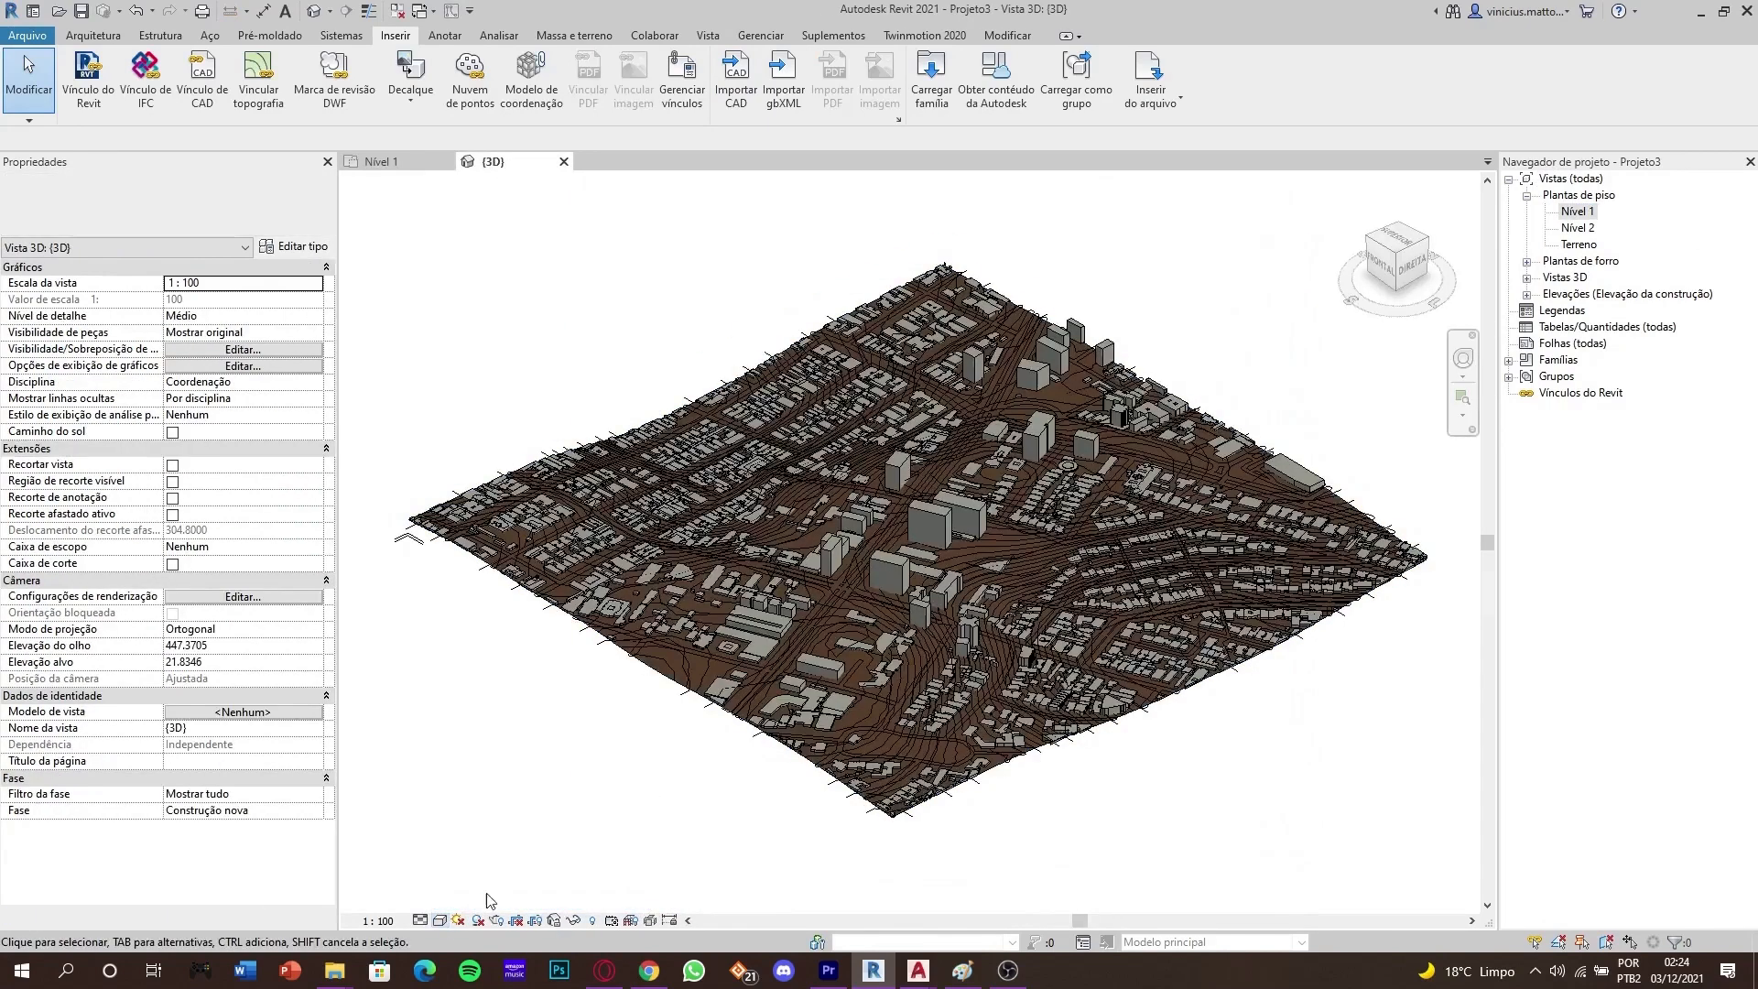
scroll(855, 701, up, 3)
scroll(876, 628, up, 1)
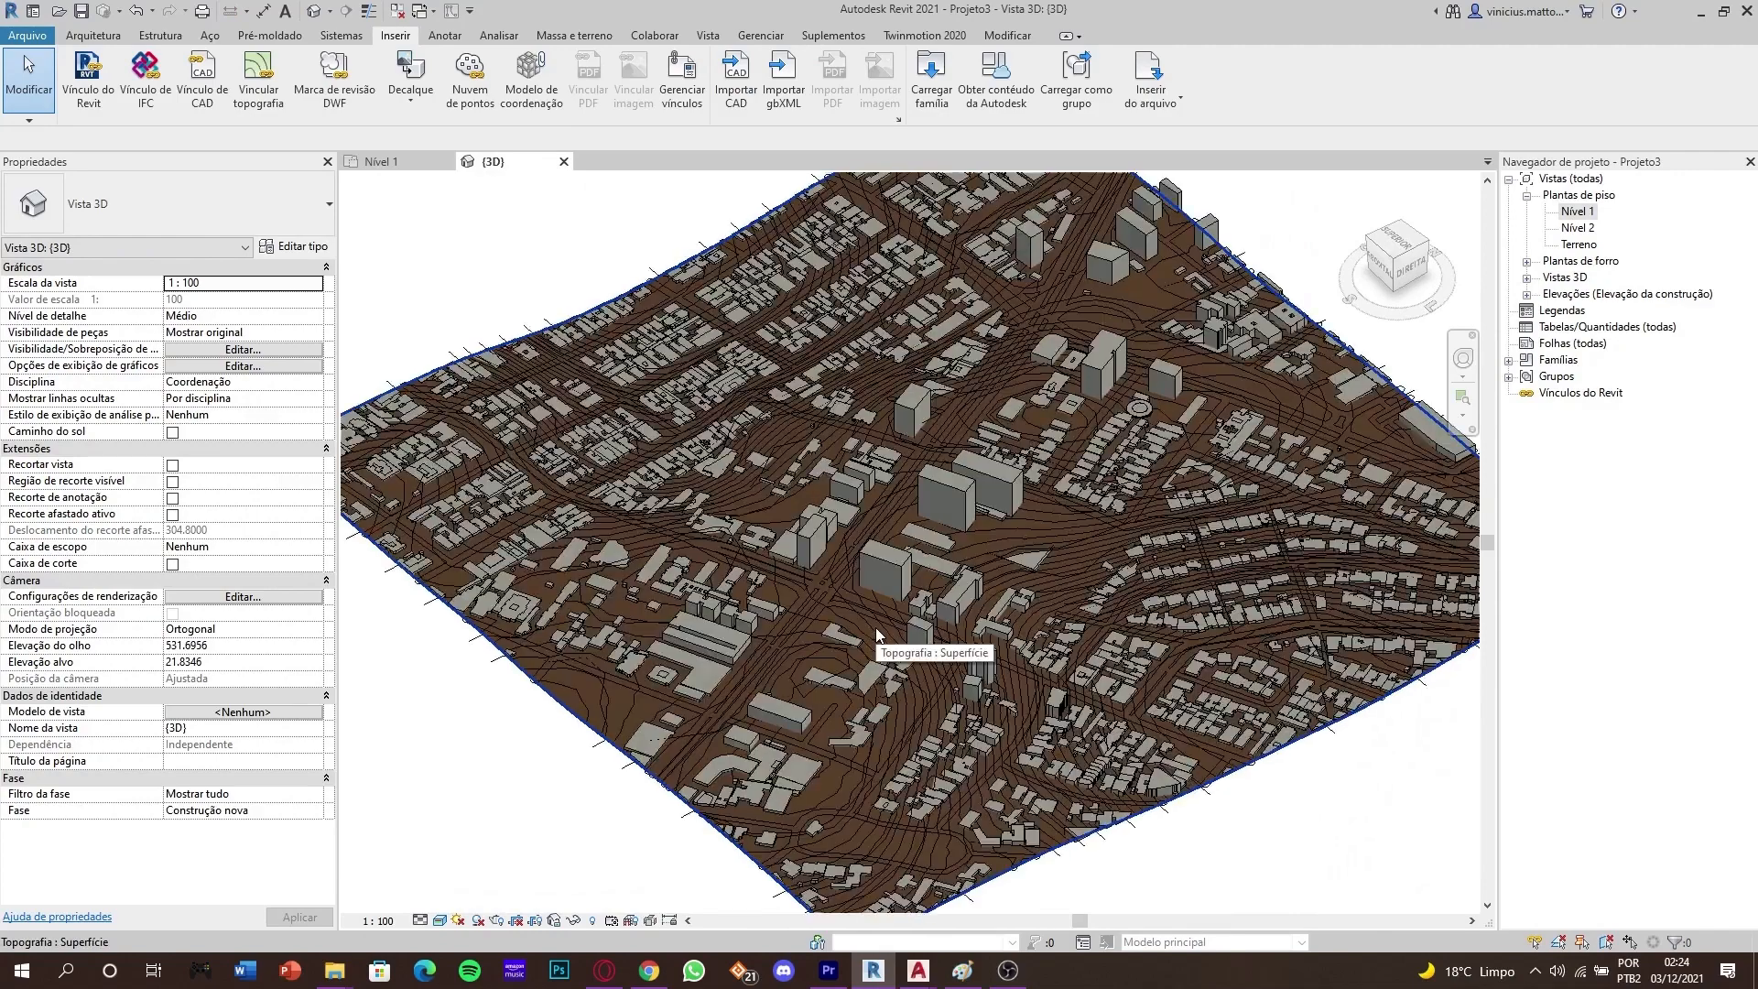
middle_drag(1368, 797, 1224, 812)
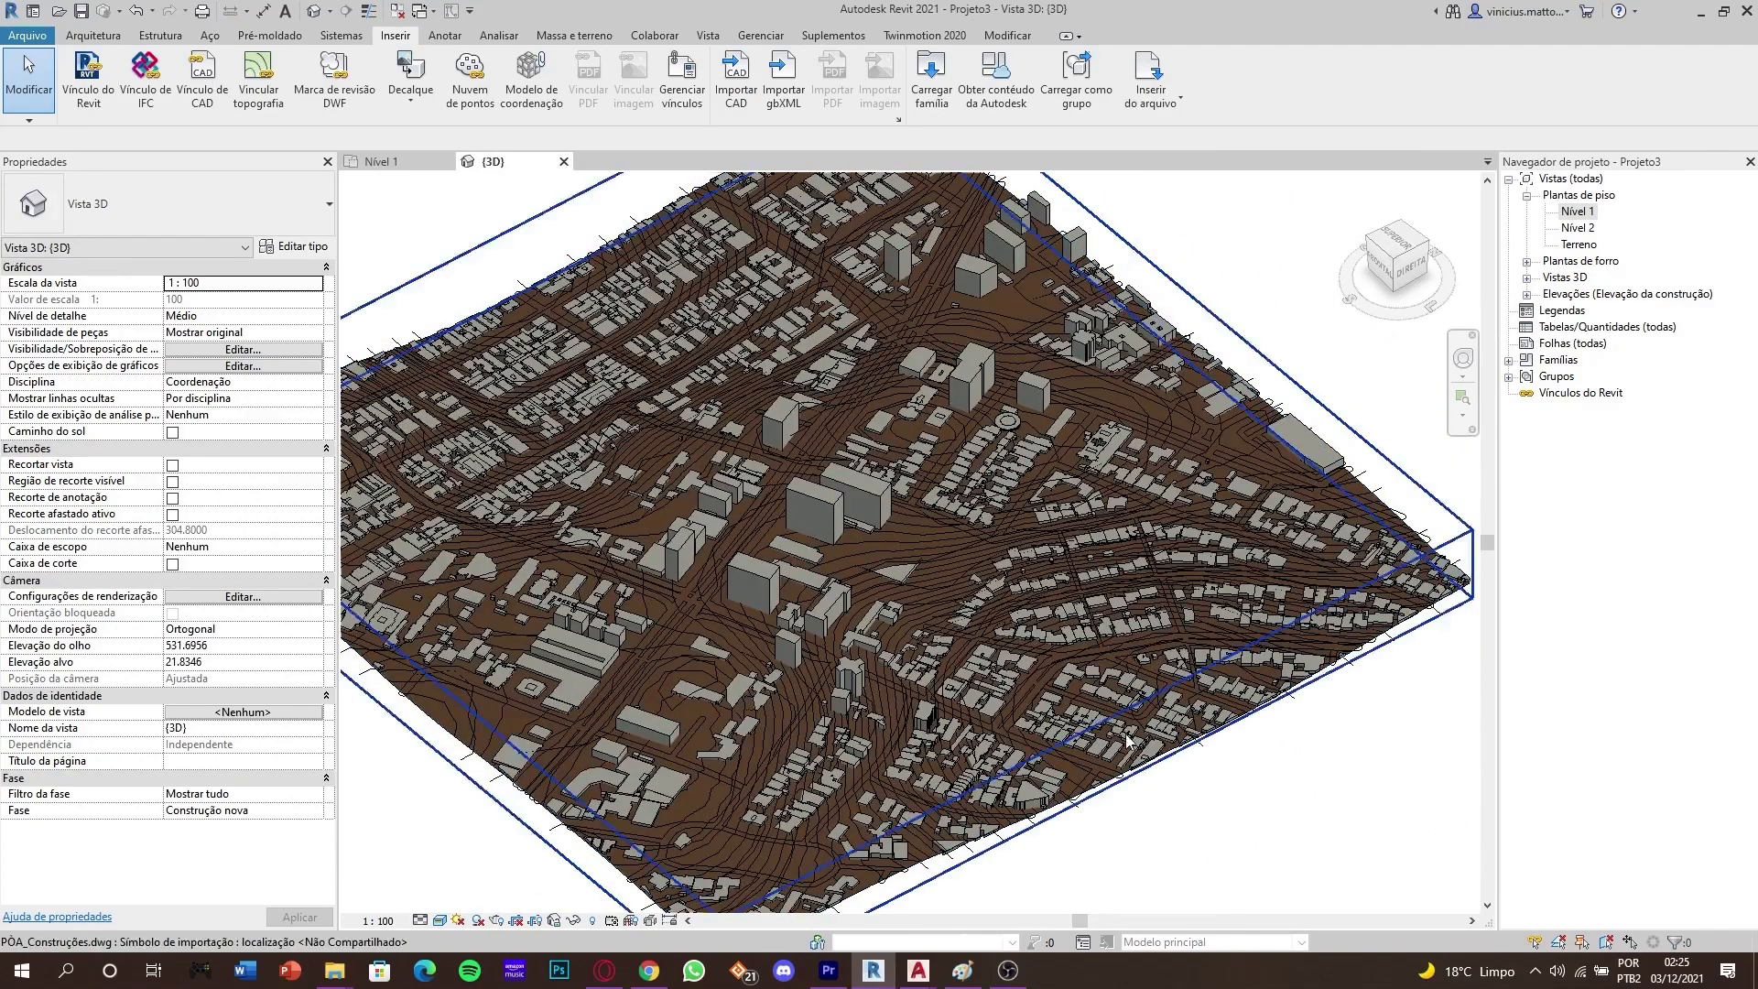
scroll(1089, 750, down, 1)
shift+middle_drag(1085, 754, 1126, 751)
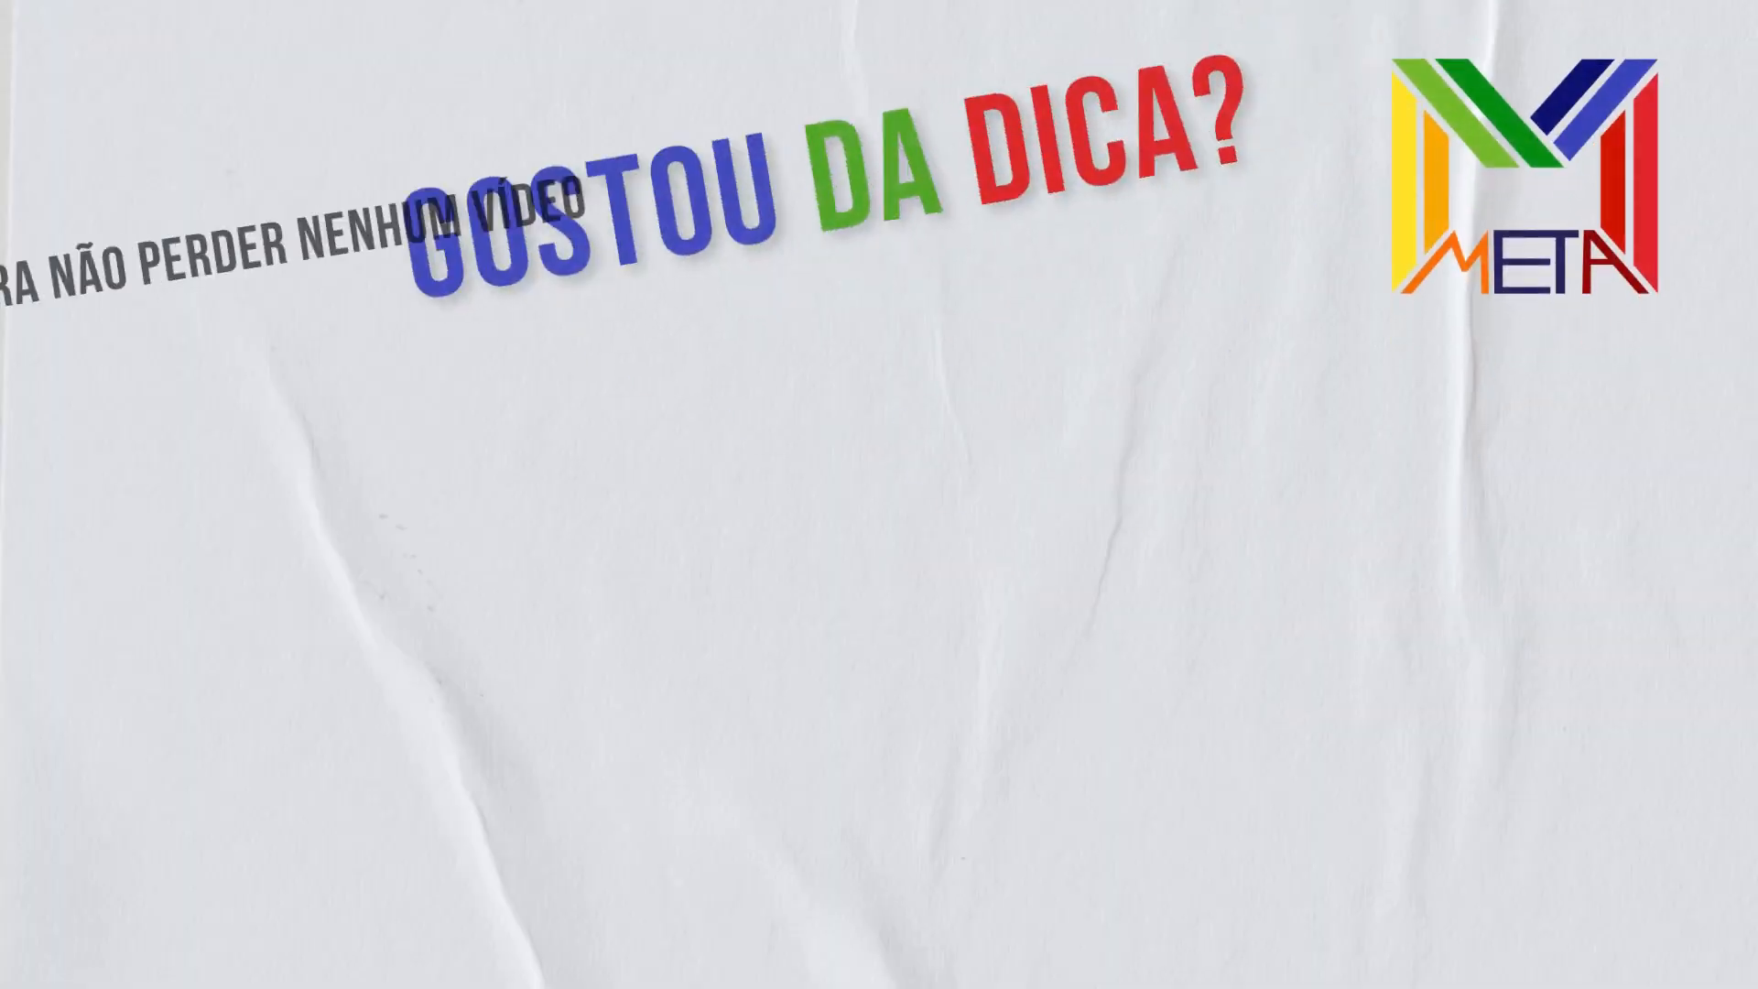